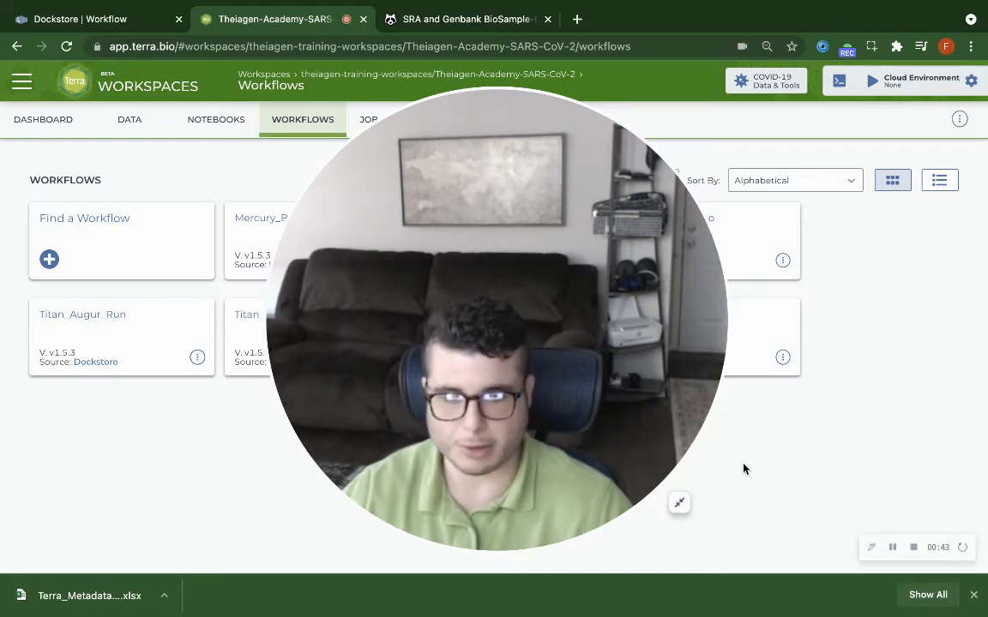
Open the Mercury_PE_Prep workflow and choose version v1.5.3
click(680, 504)
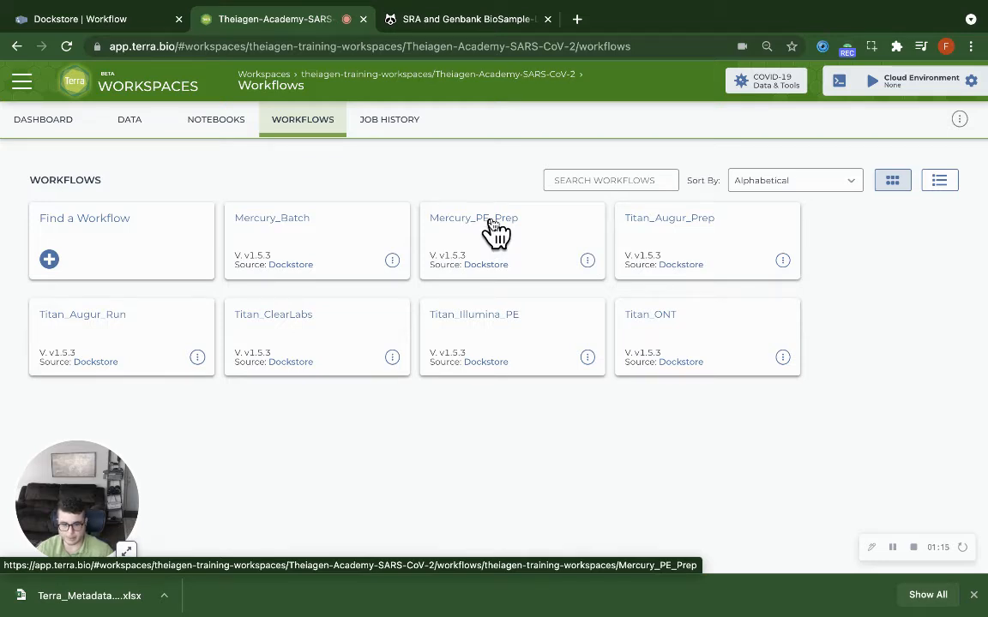
click(489, 226)
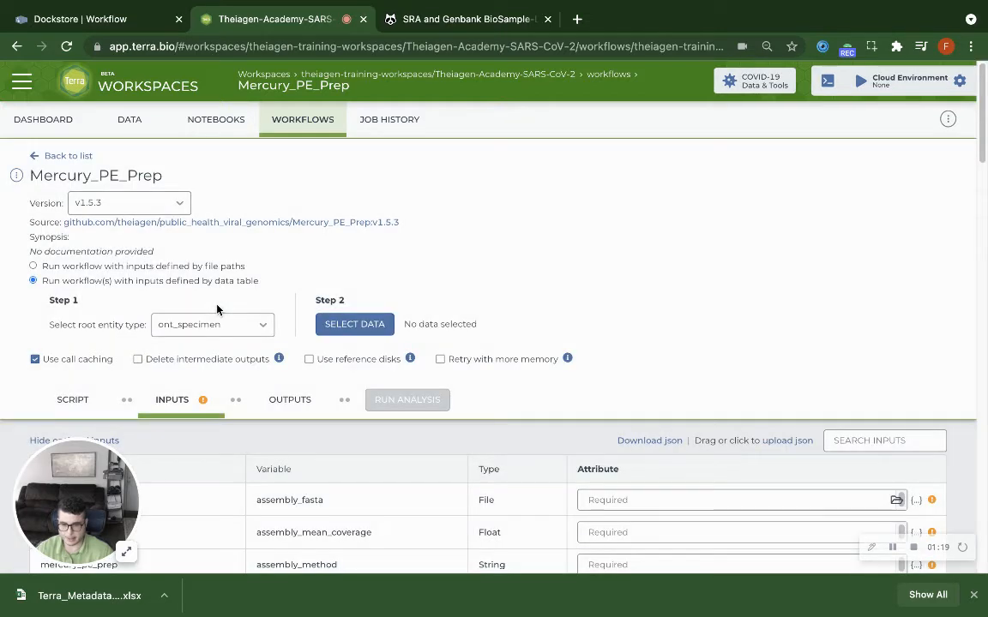
click(178, 202)
scroll(120, 326, down, 10)
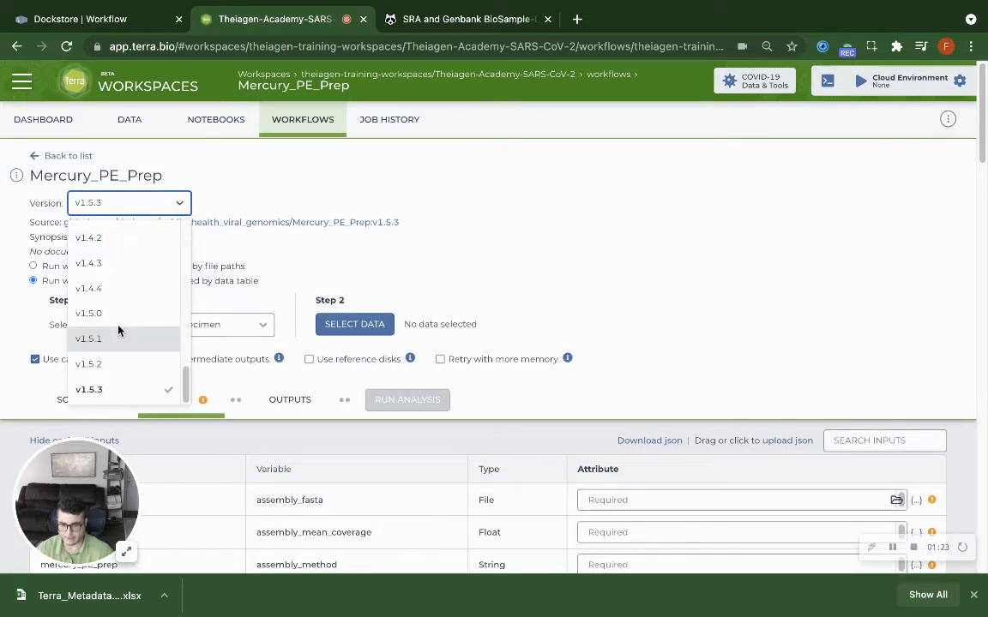
click(126, 390)
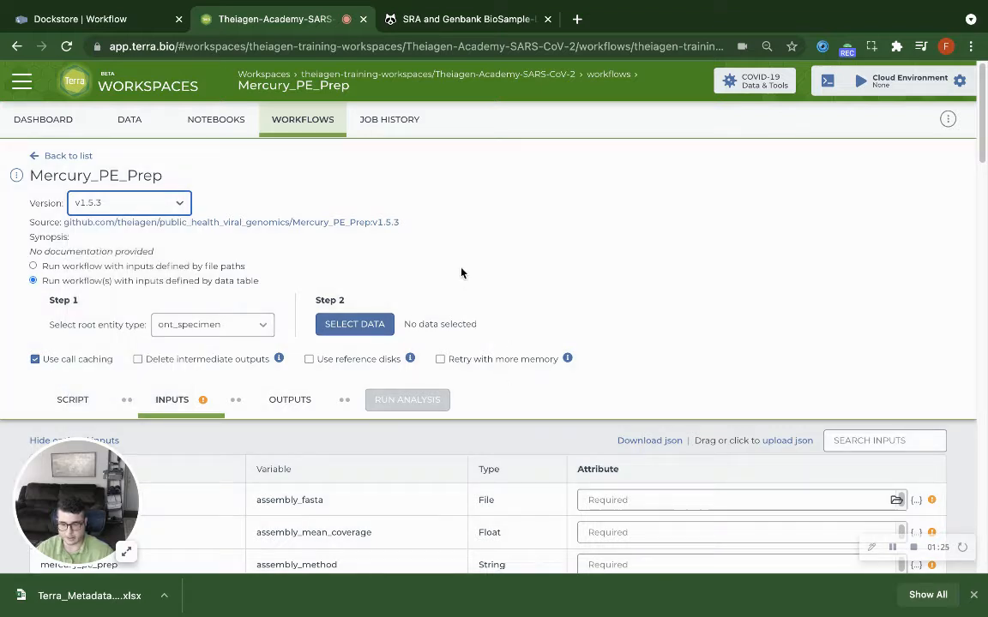
click(551, 219)
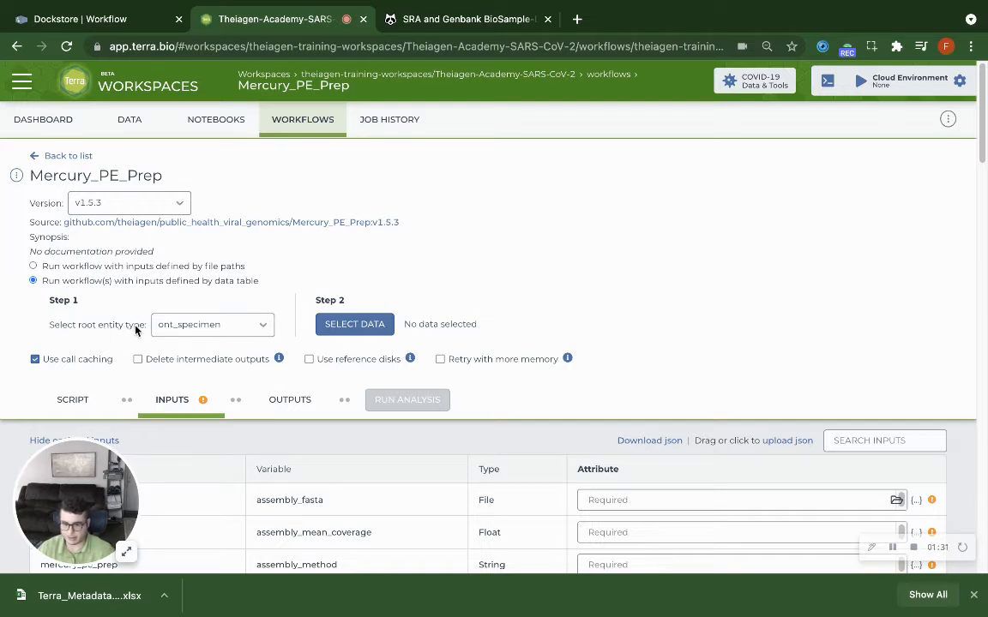
Set the root entity type to illumina_specimen and select all illumina specimens as the data to process
click(231, 323)
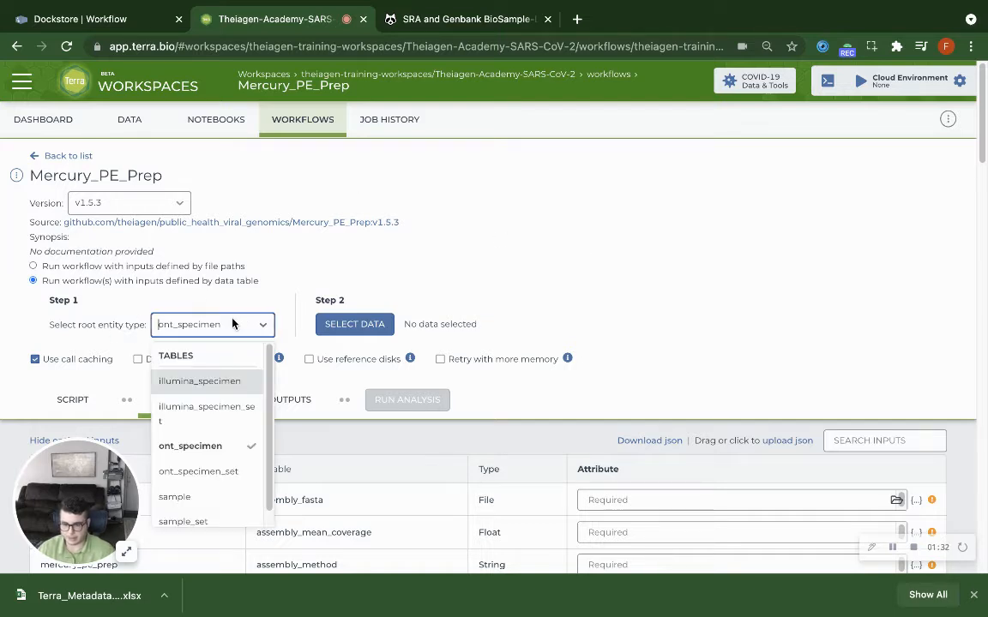
click(223, 381)
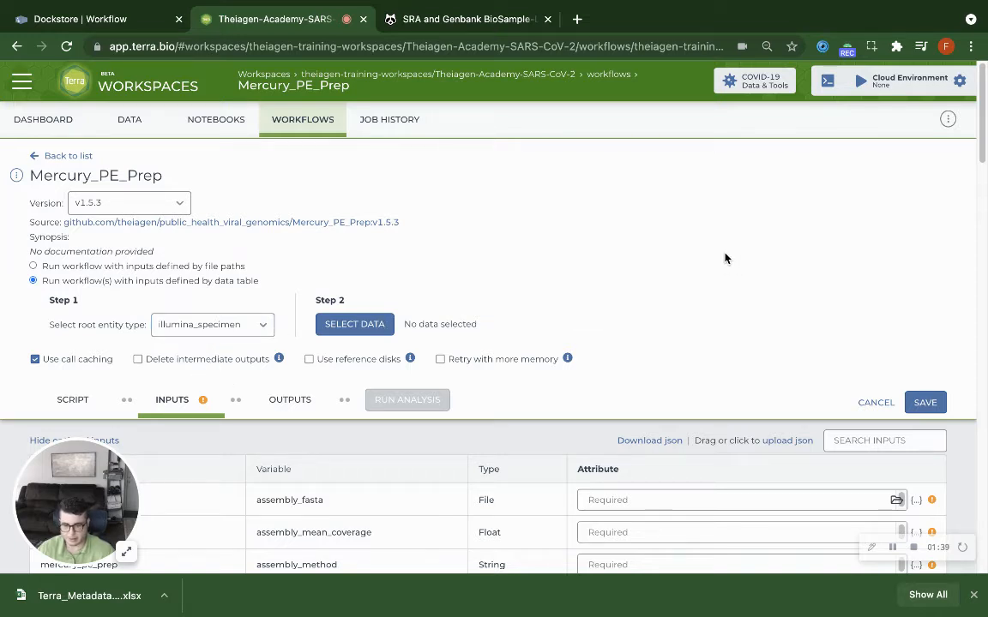
click(374, 326)
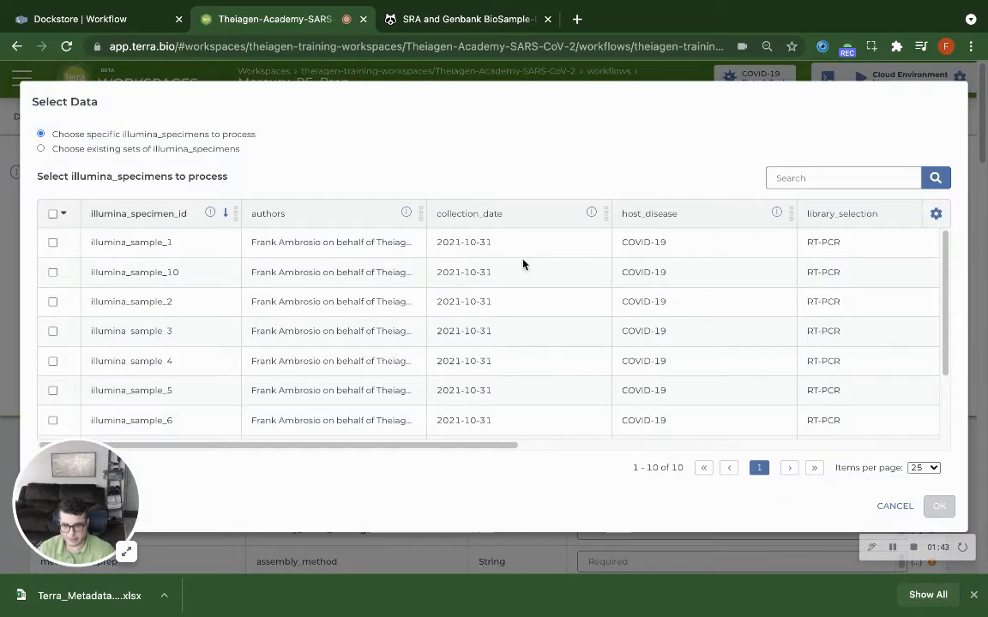
triple_click(468, 240)
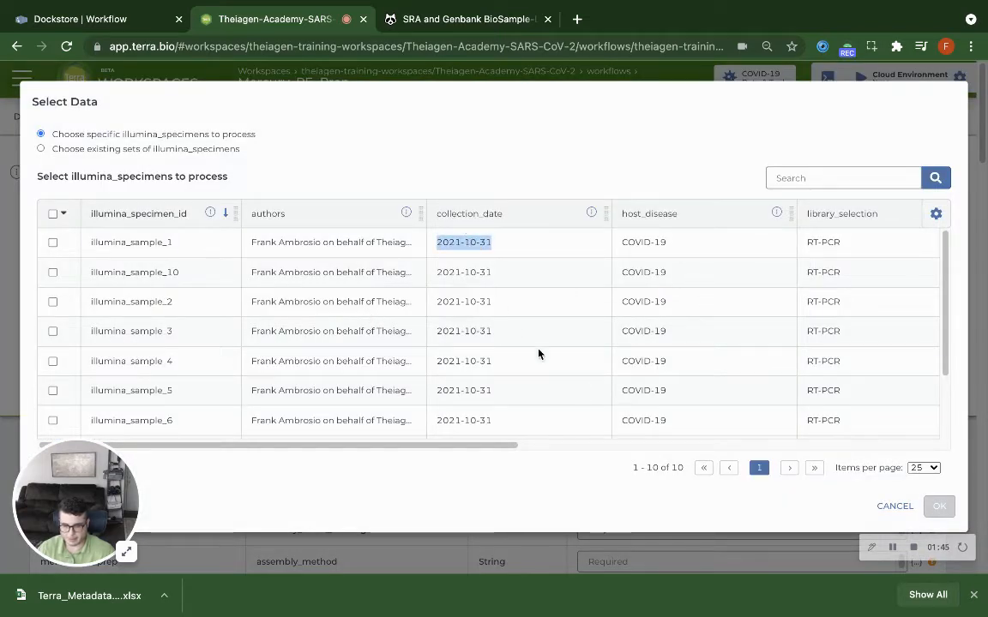
drag(506, 447, 986, 447)
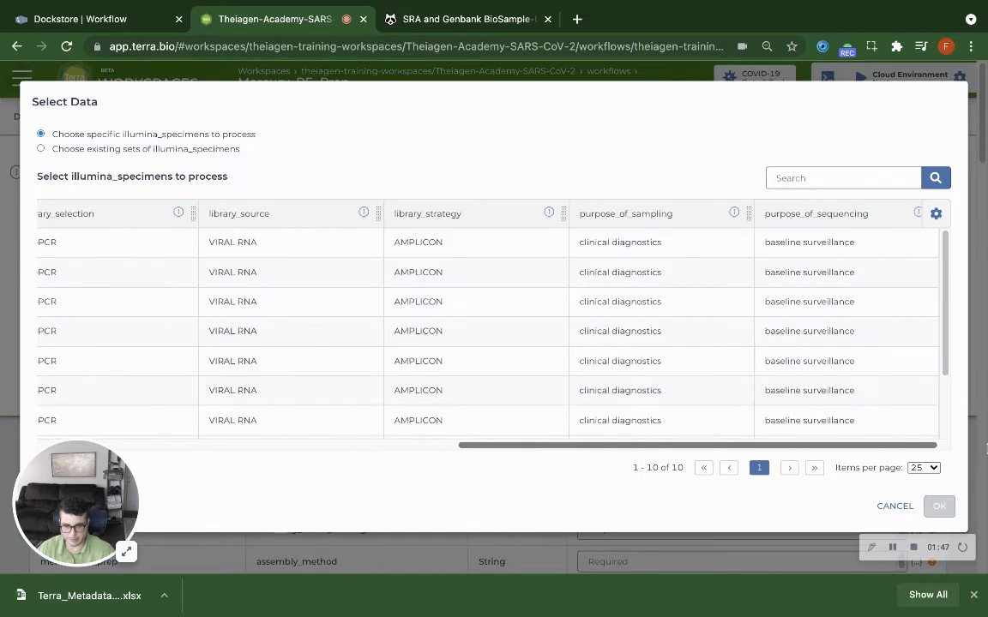
drag(876, 446, 183, 445)
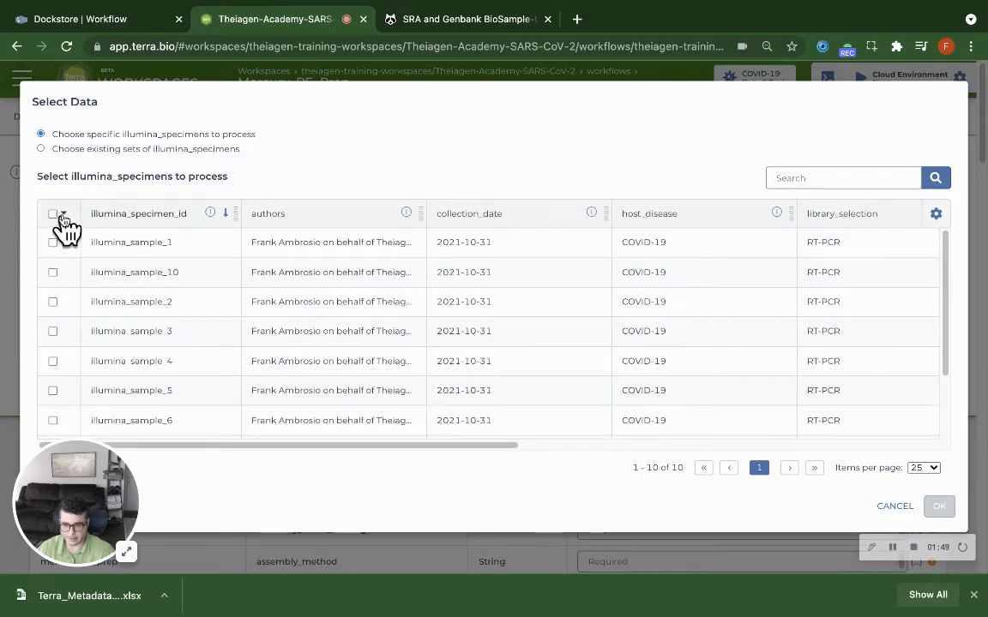
scroll(220, 304, down, 3)
scroll(220, 305, up, 3)
click(62, 214)
click(71, 258)
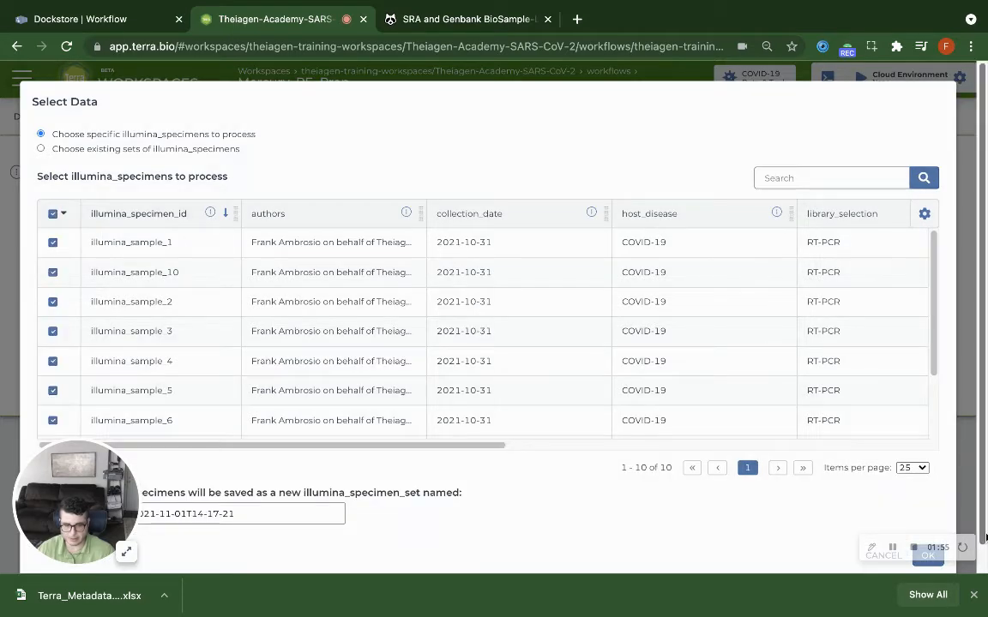
scroll(893, 474, down, 1)
click(917, 532)
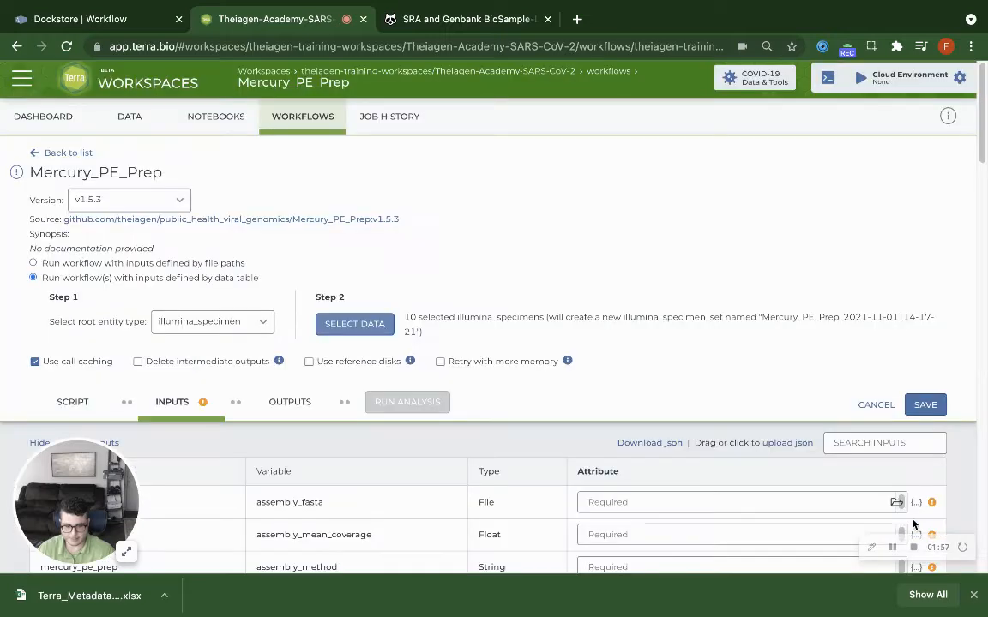
Set the attribute of the required assembly_fasta input to this.assembly_fasta
scroll(659, 315, down, 2)
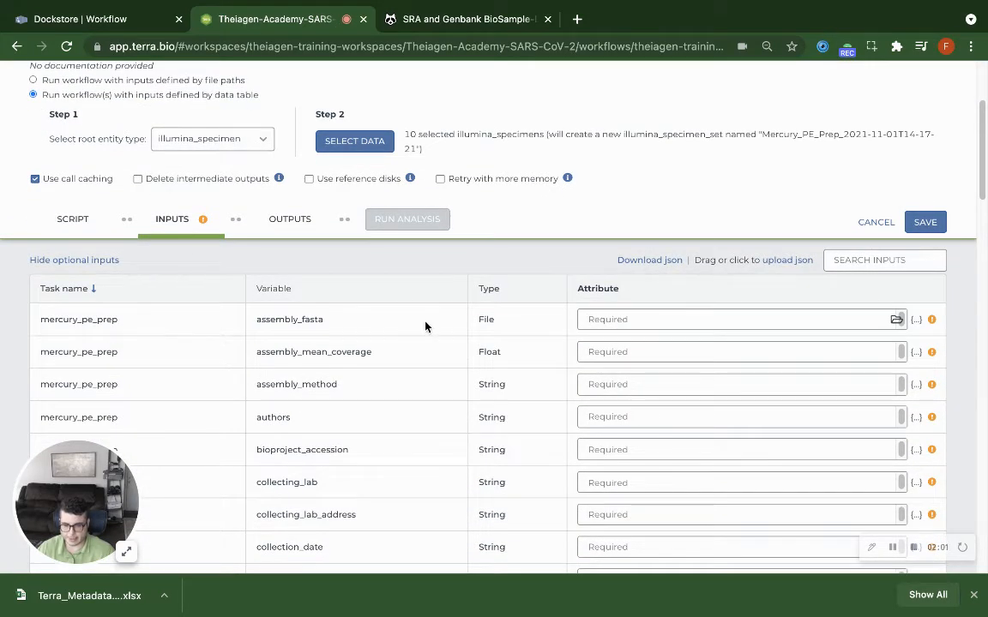
click(604, 317)
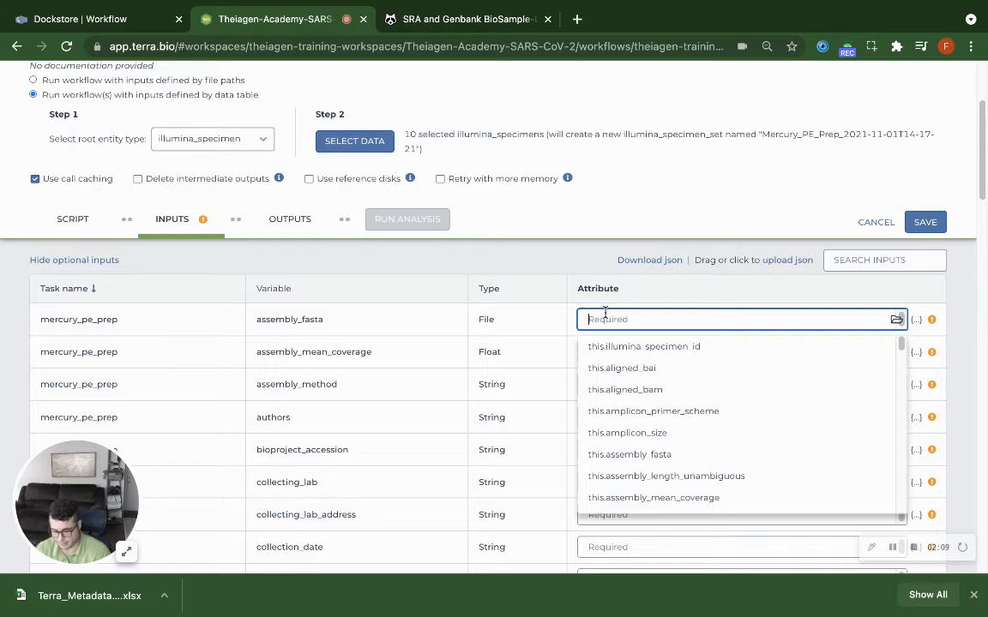
text(this.)
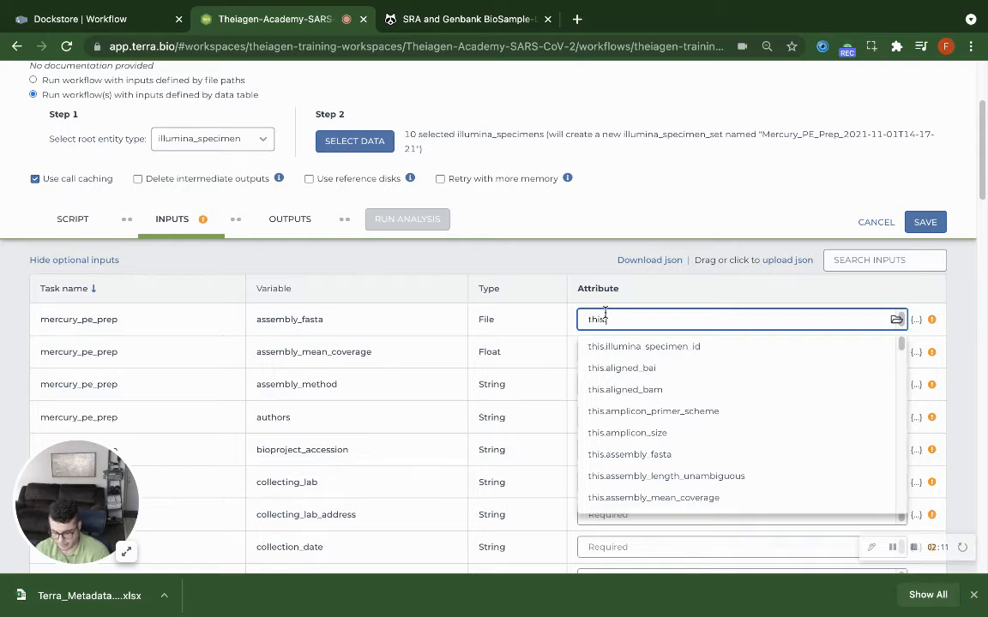
text(ass)
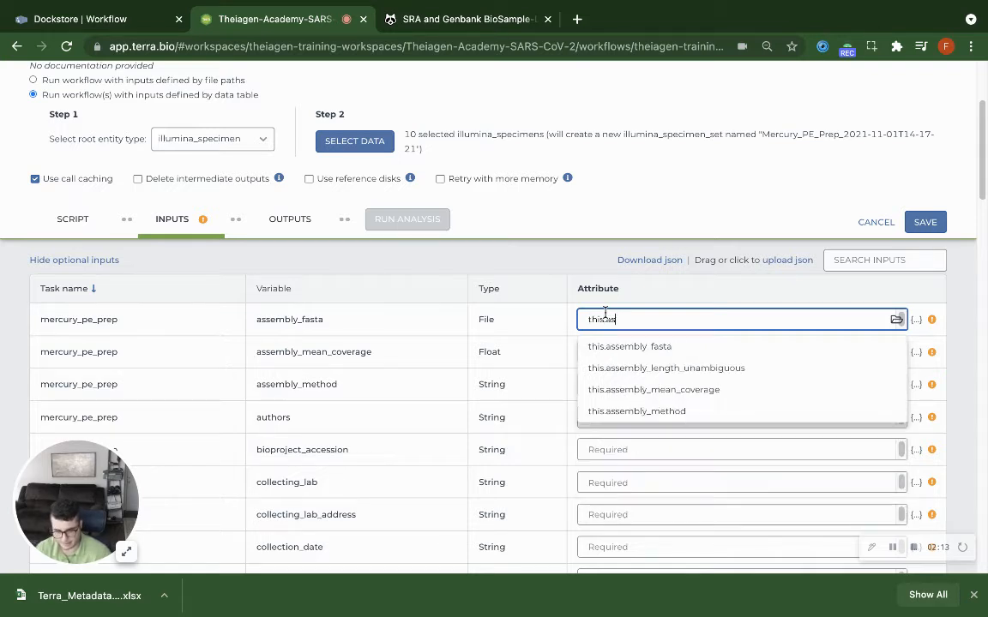
click(649, 348)
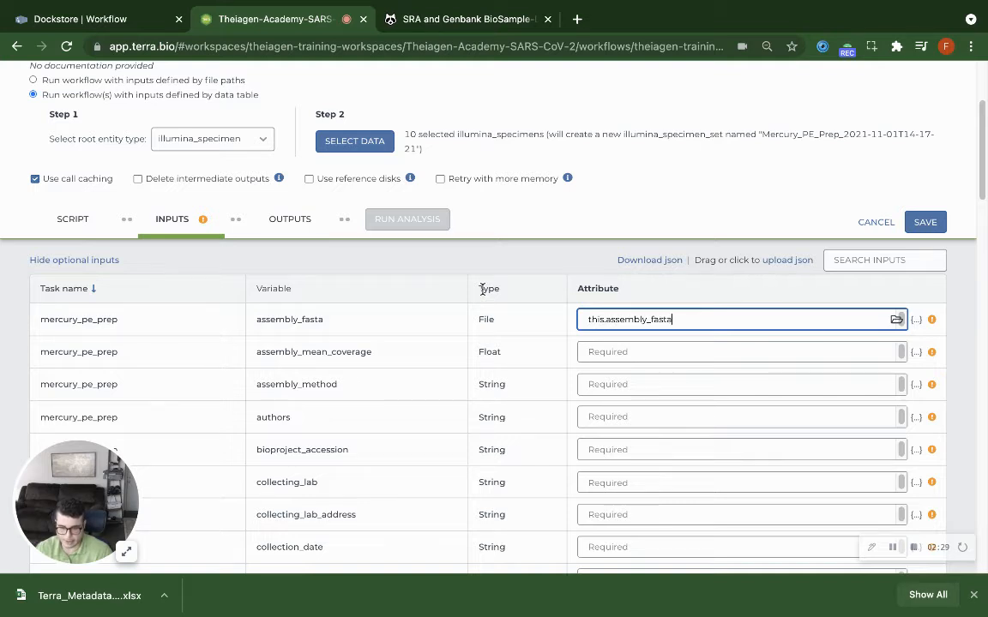
double_click(261, 319)
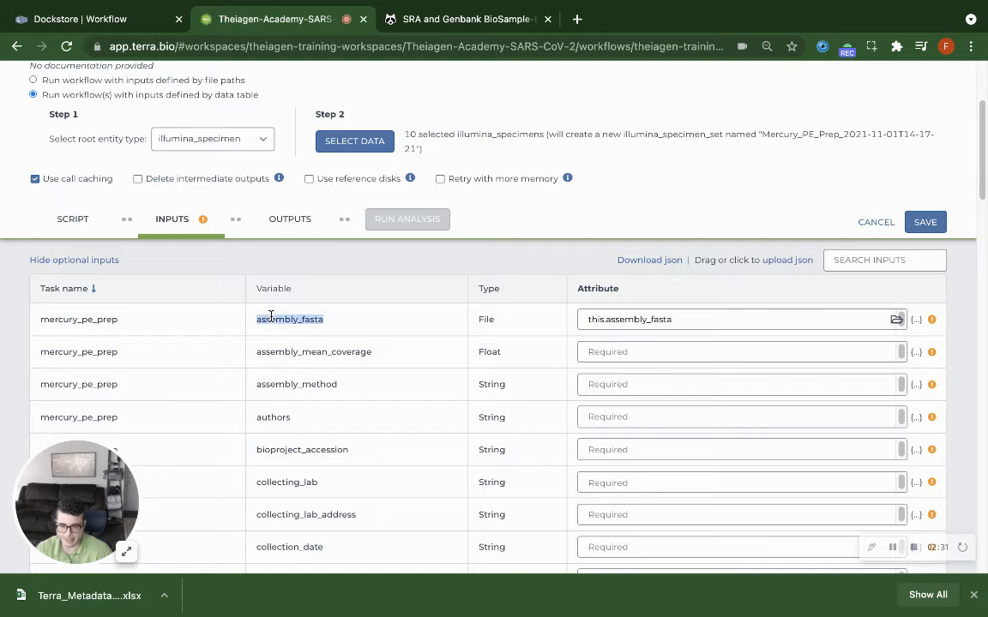
click(405, 320)
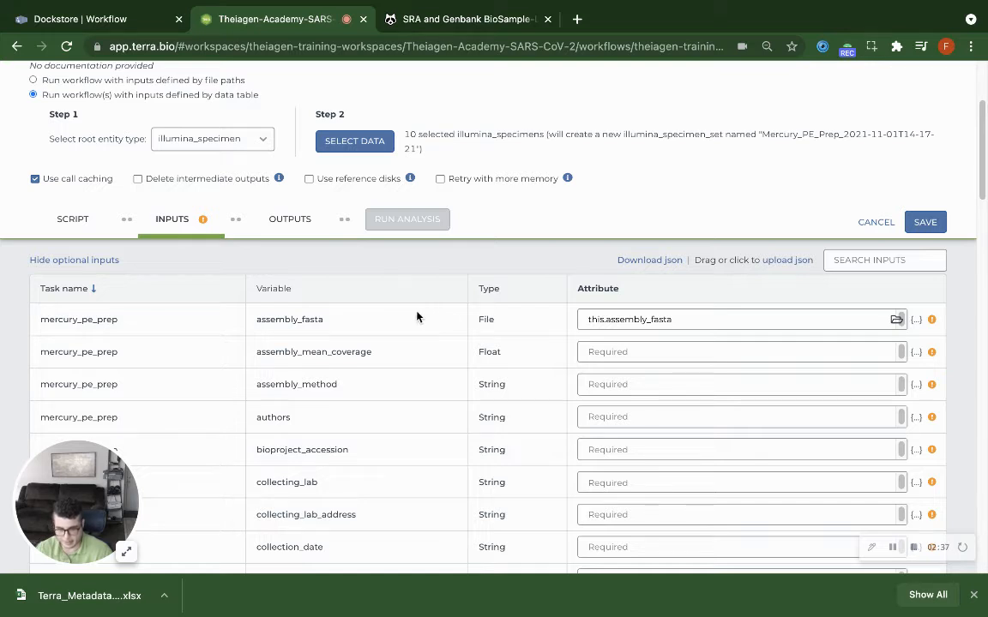
double_click(294, 316)
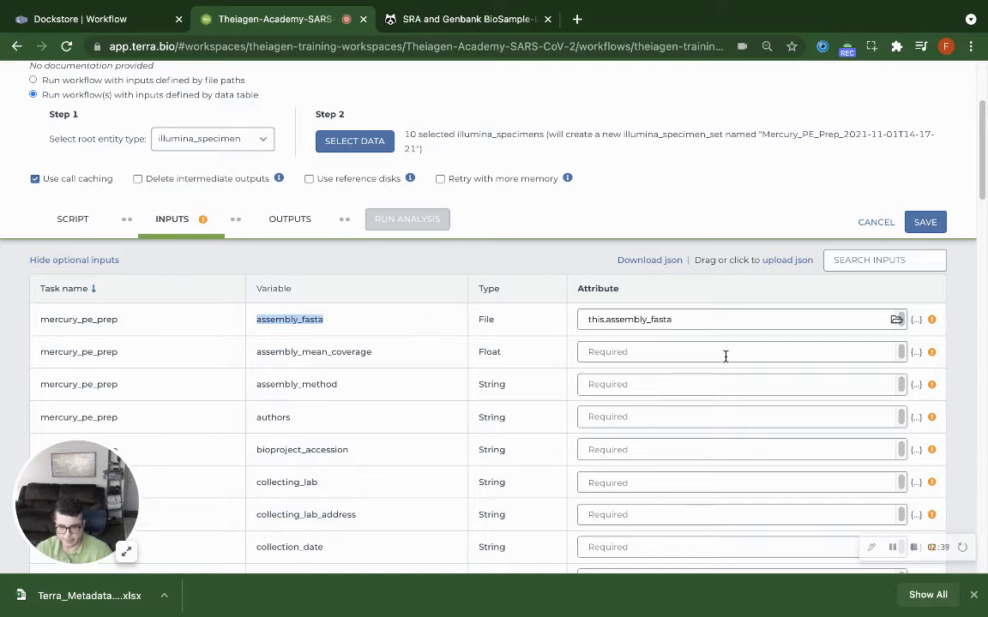
click(641, 318)
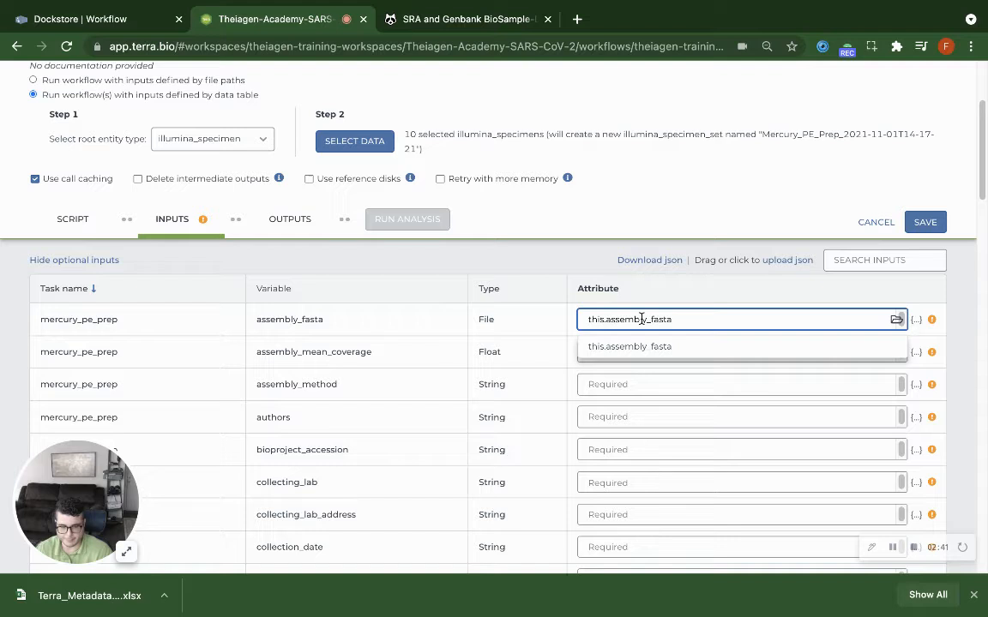
double_click(641, 318)
click(648, 351)
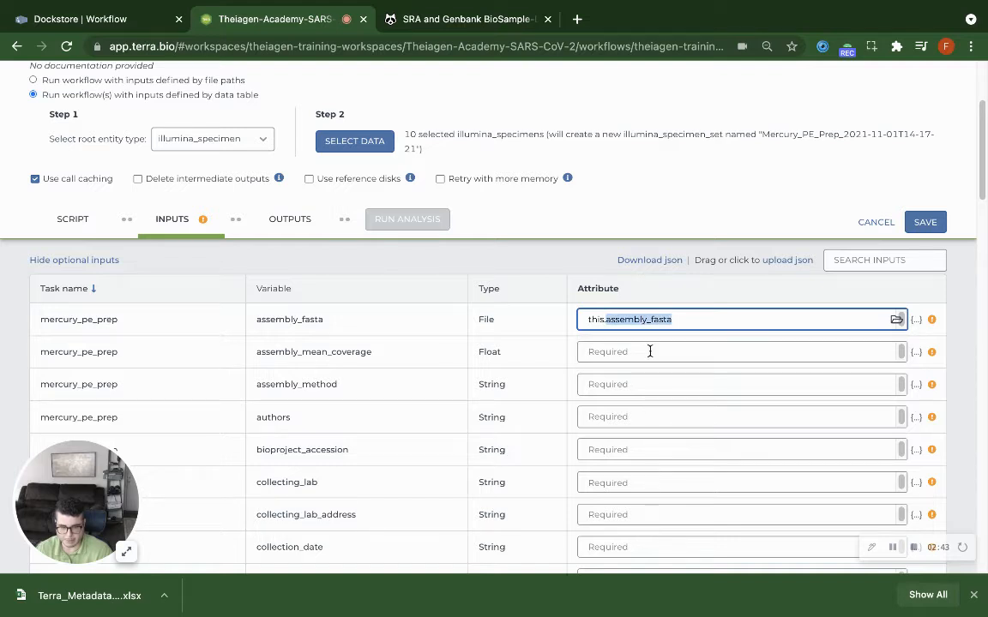
click(498, 327)
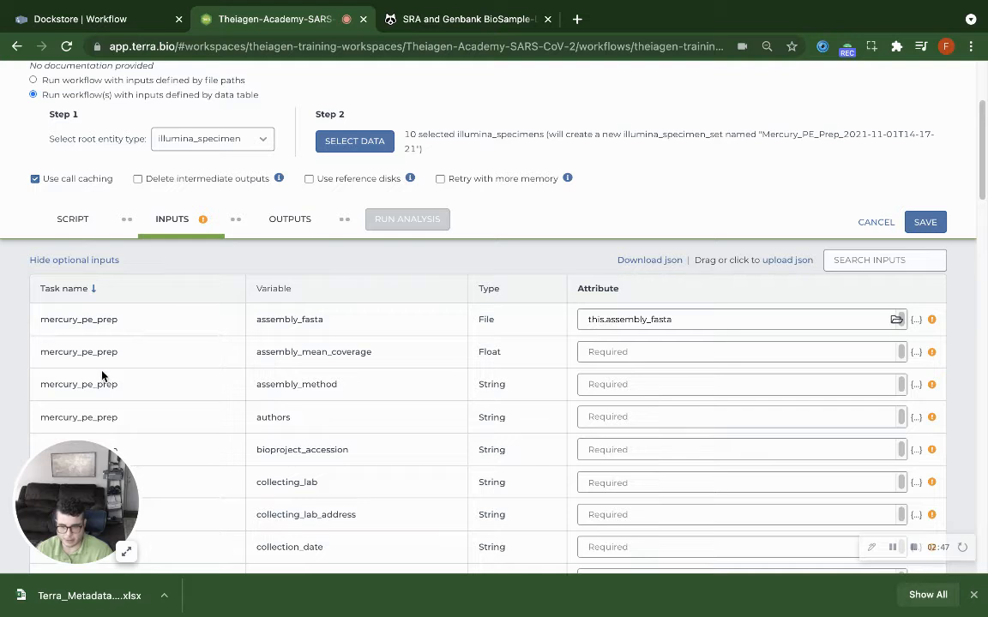
Set the attribute of the assembly_mean_coverage input to this.assembly_mean_coverage
click(631, 350)
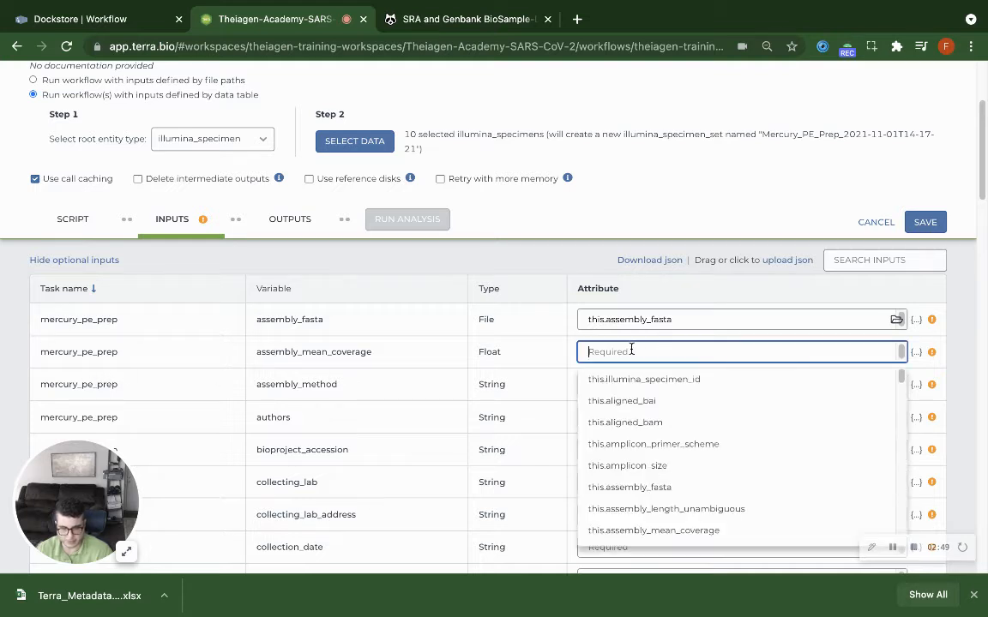
text(th)
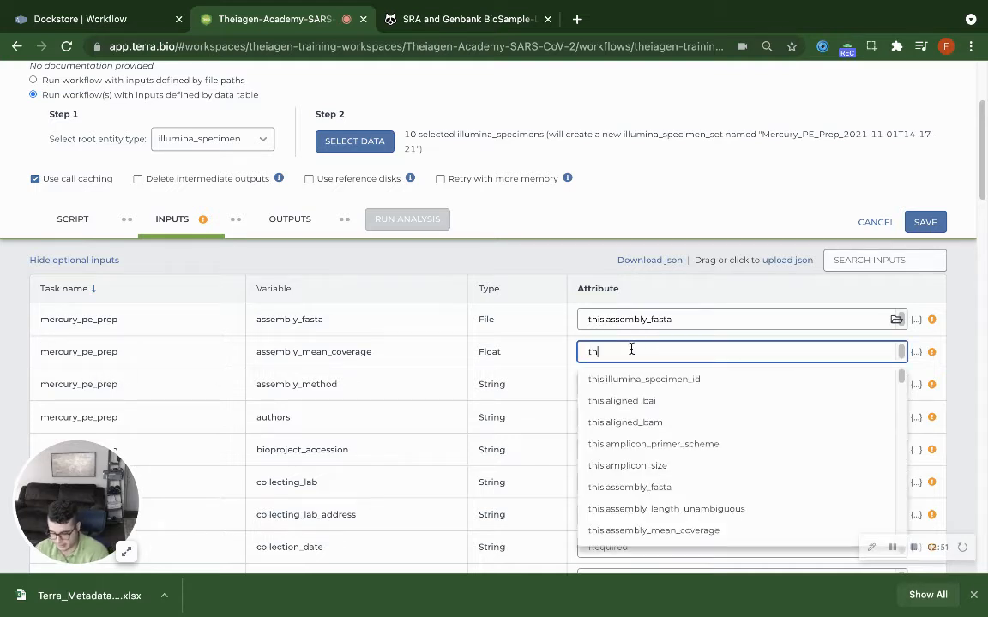
text(is.)
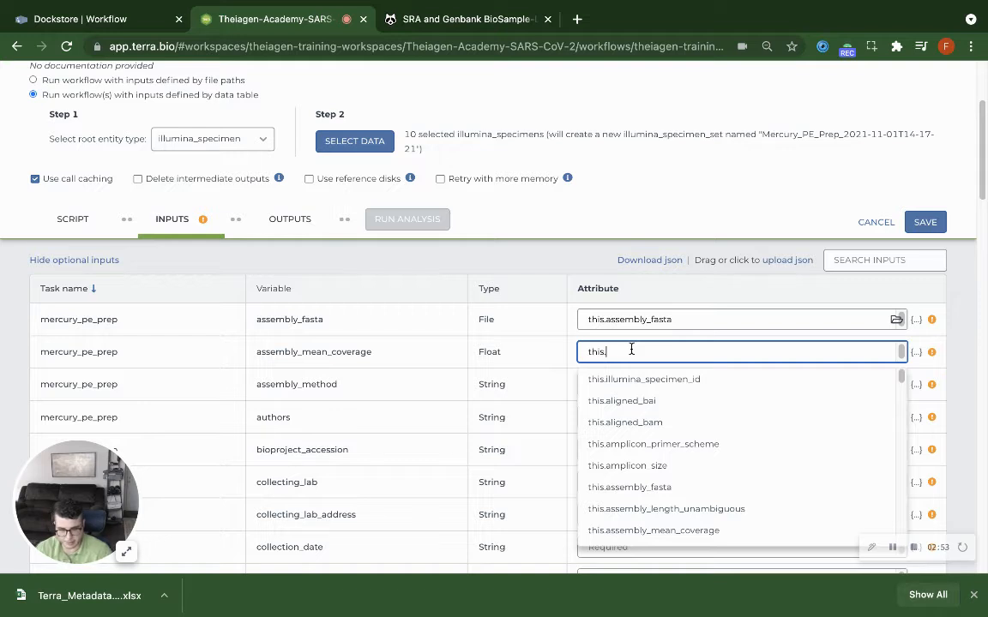
text(ass)
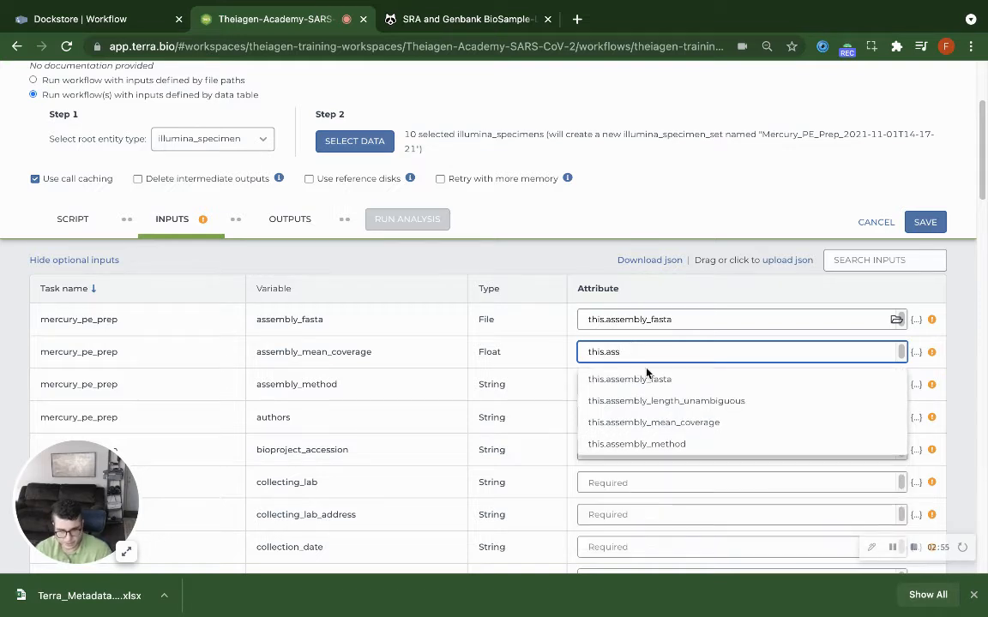
click(742, 421)
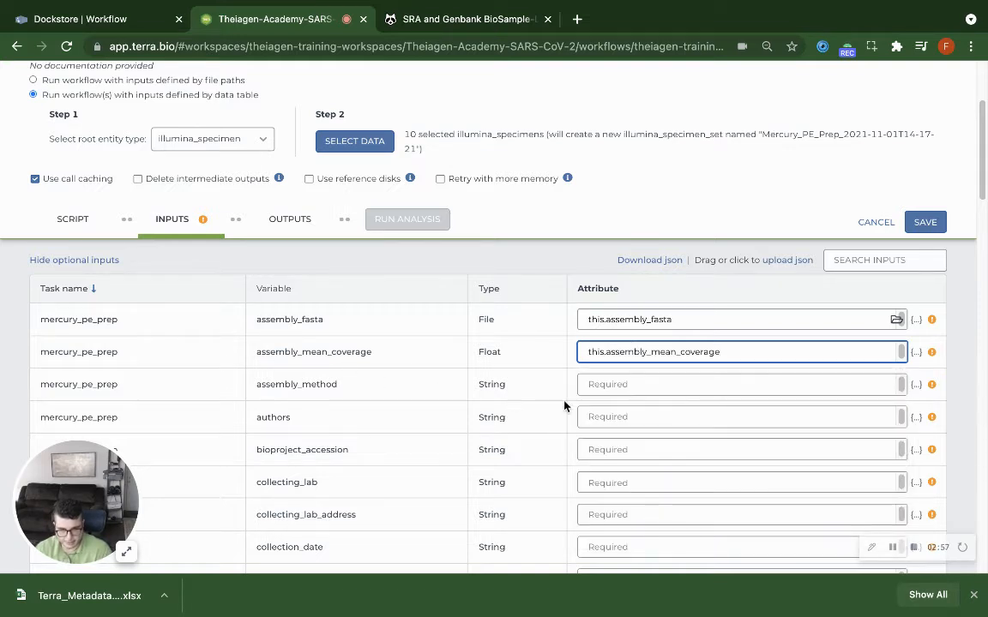
Set the attribute of the assembly_method input to this.assembly_method
click(610, 386)
text(th)
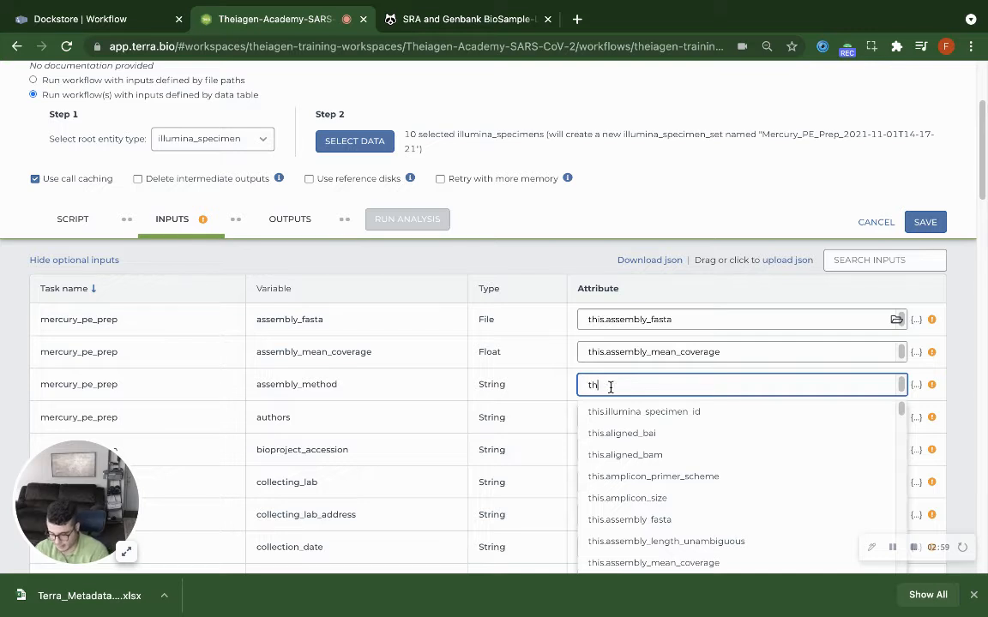
text(is.ass)
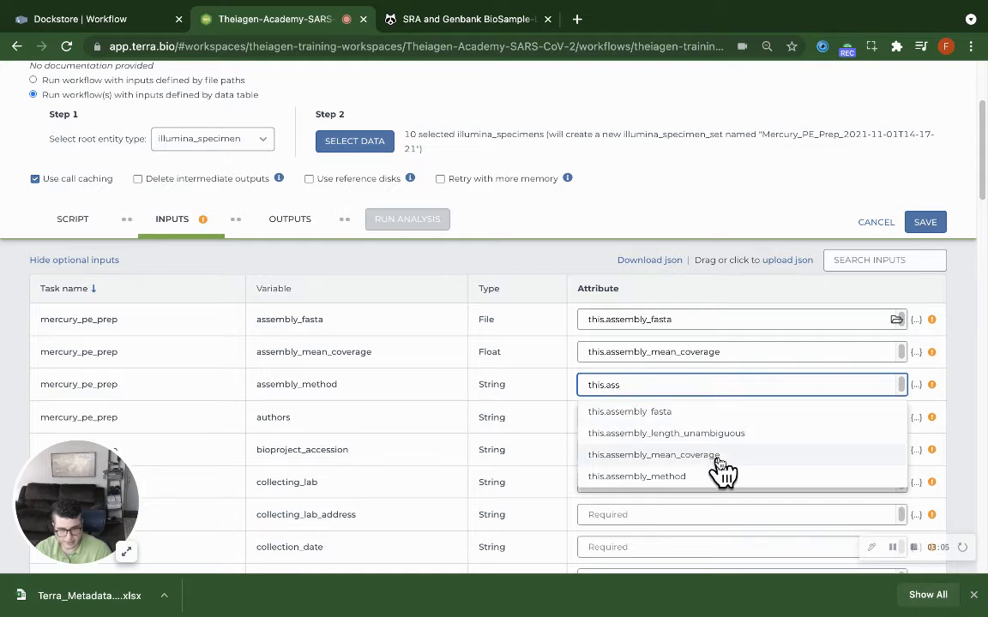
click(643, 477)
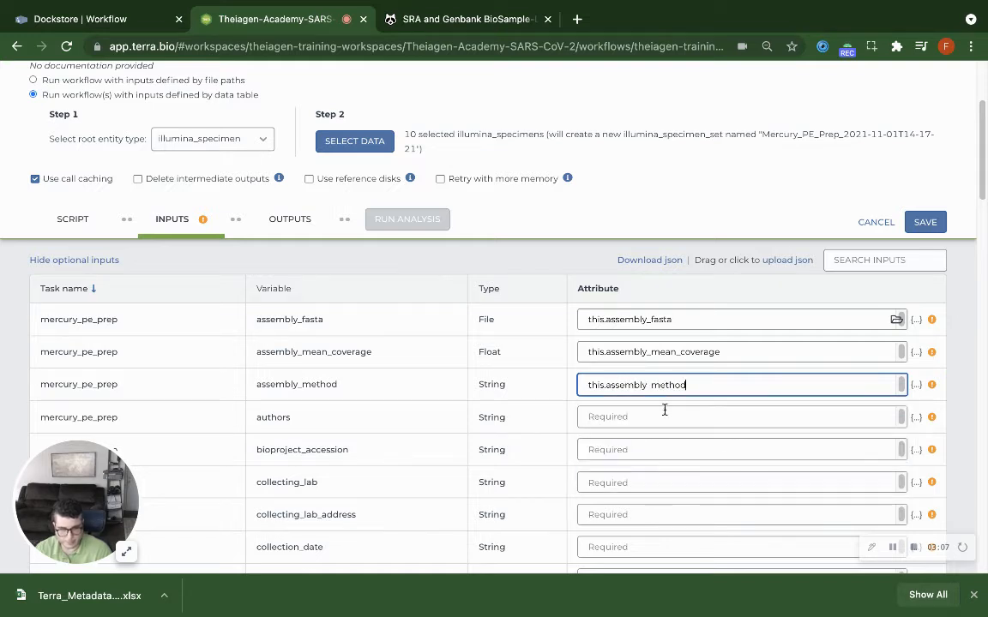
Set the attribute of the authors input to this.authors
click(662, 418)
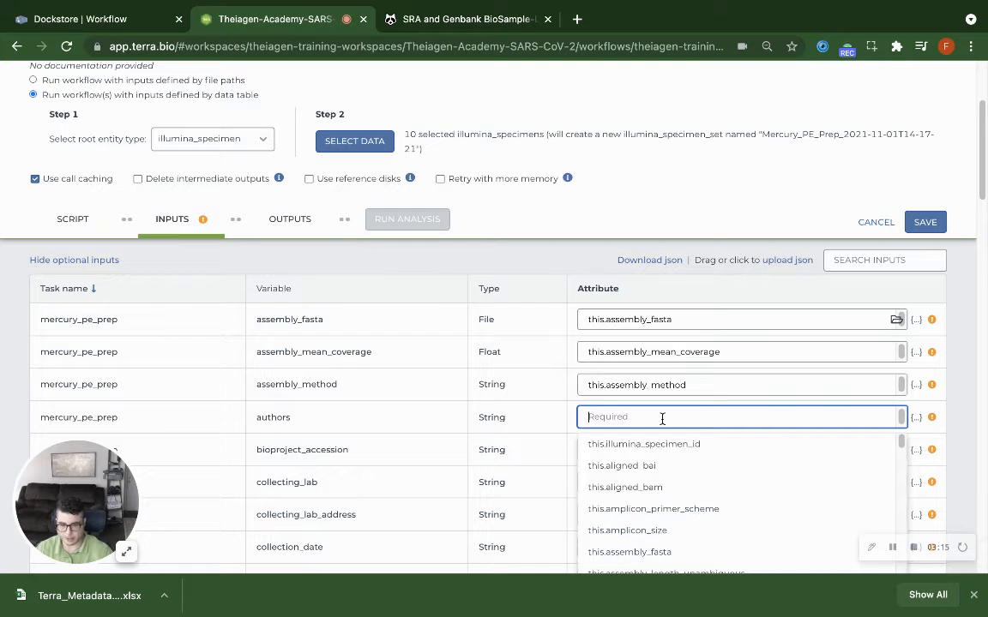
text(this)
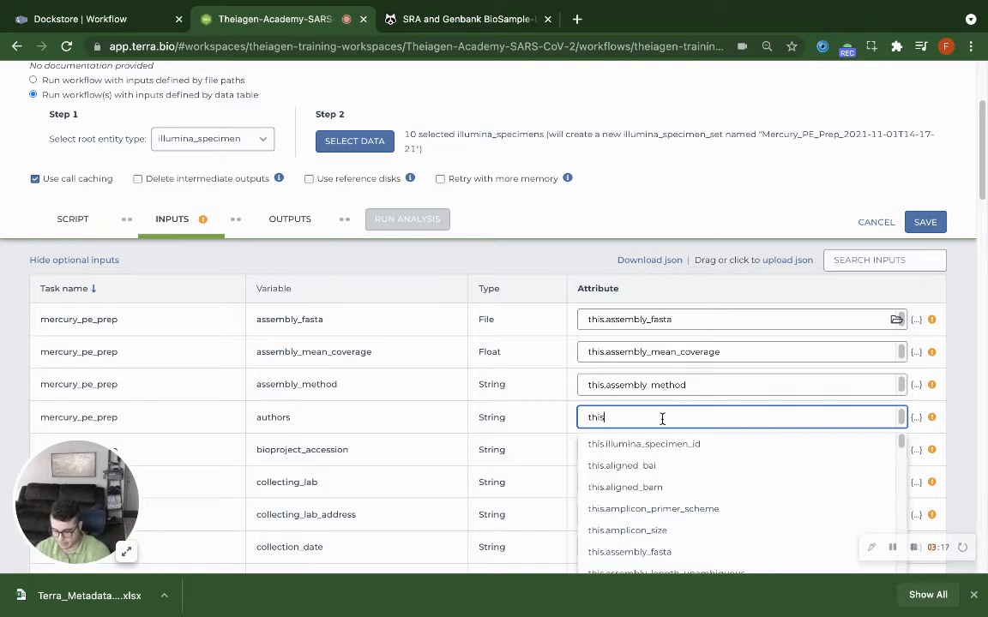
text(.au)
key(Down)
key(Down)
key(Return)
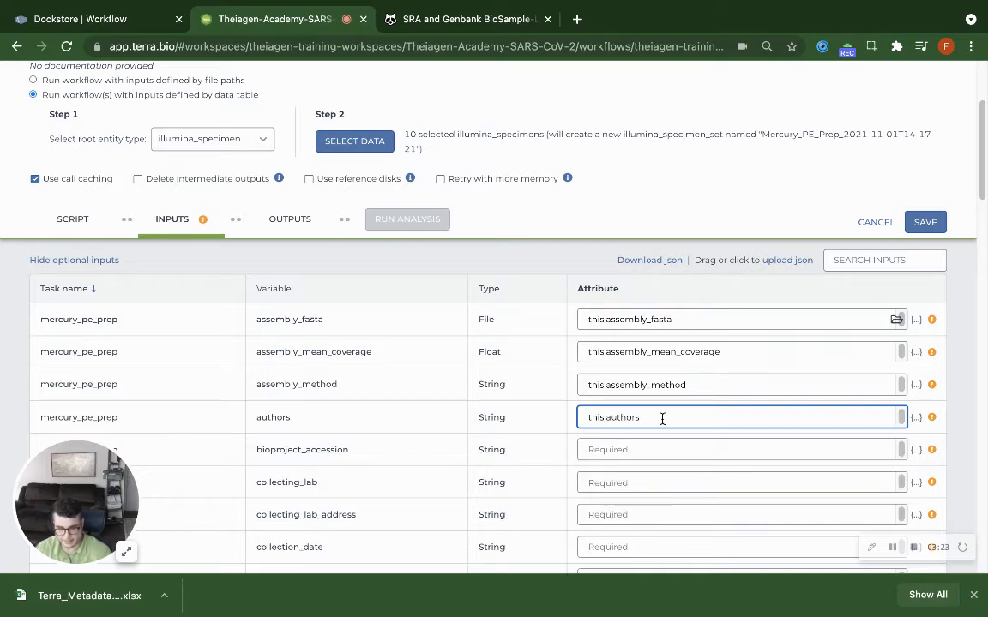
Set the attribute of the bioproject_accession input to this.bioproject_accession
scroll(662, 418, down, 3)
click(687, 334)
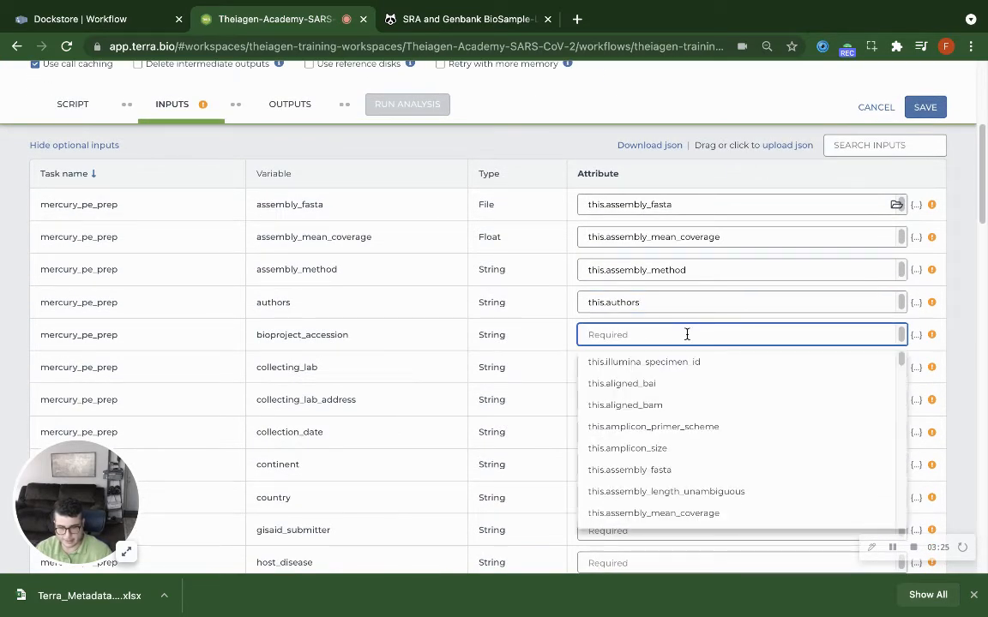
text(this.bi)
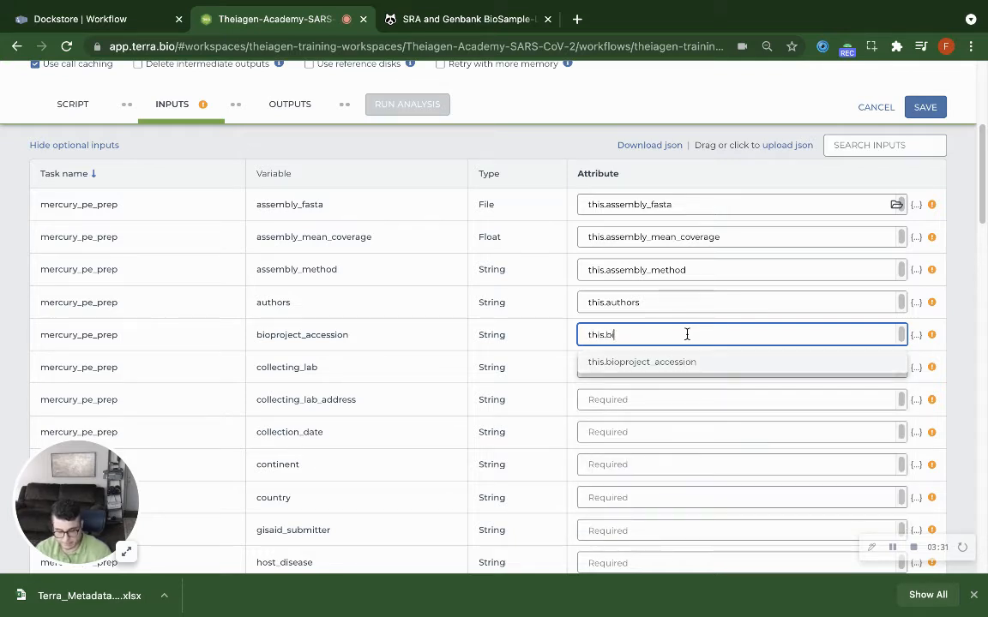
key(Return)
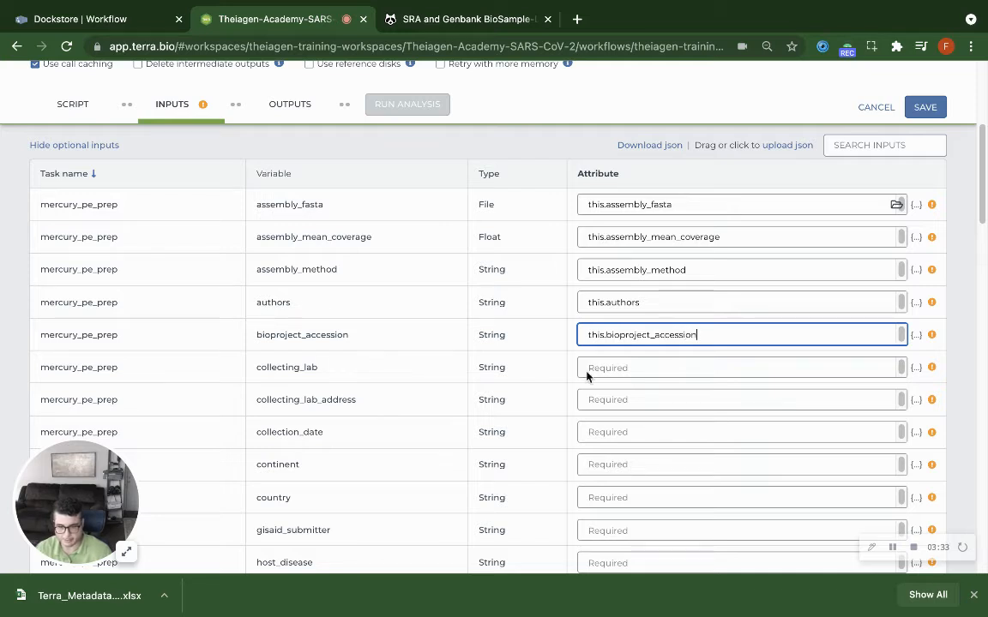
Set the attribute of the collecting_lab input to this.collecting_lab
click(670, 367)
text(this)
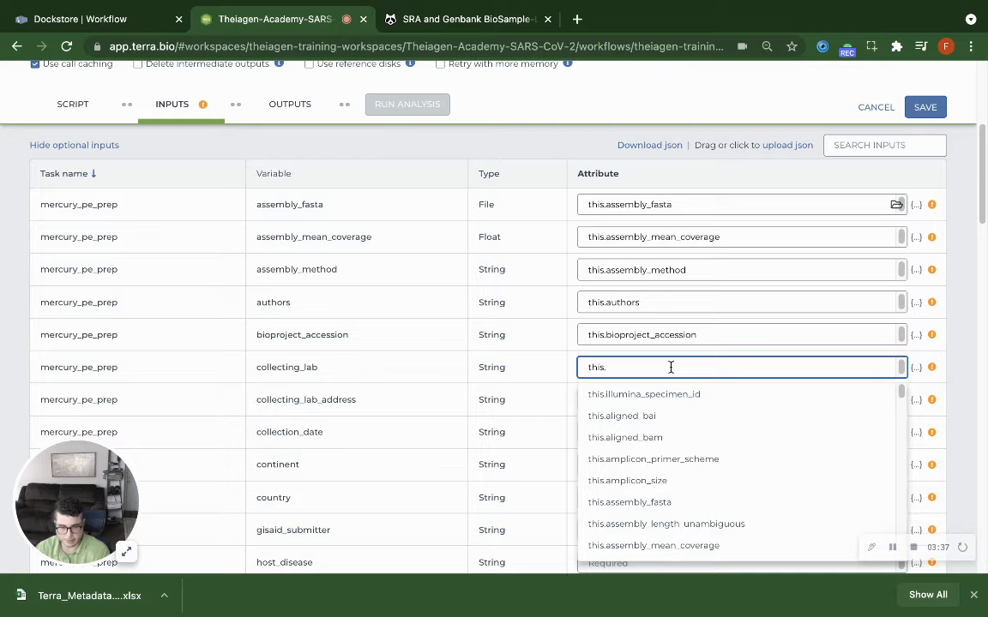
text(.coll)
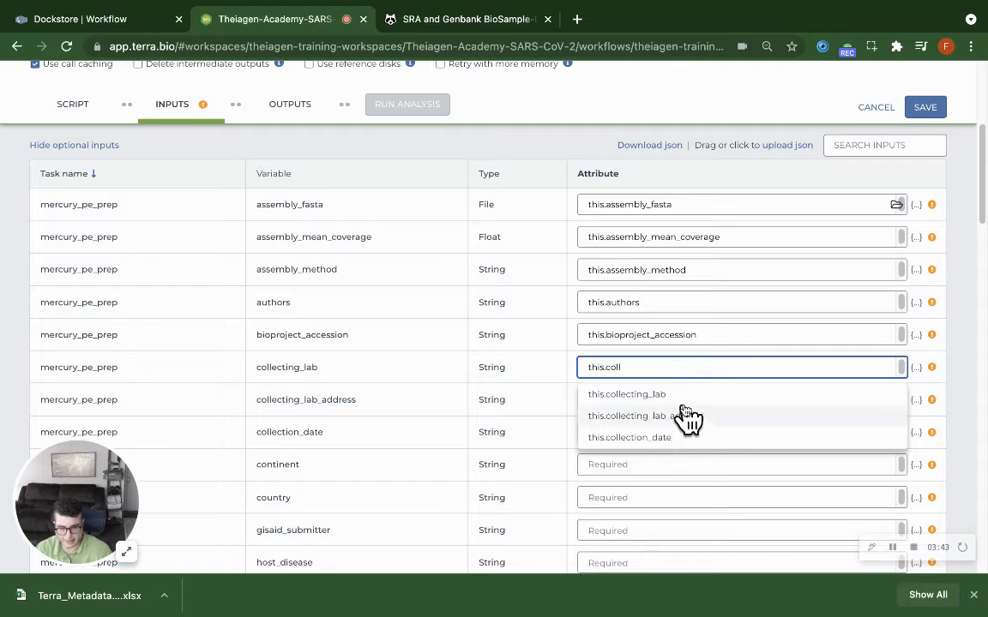
click(684, 397)
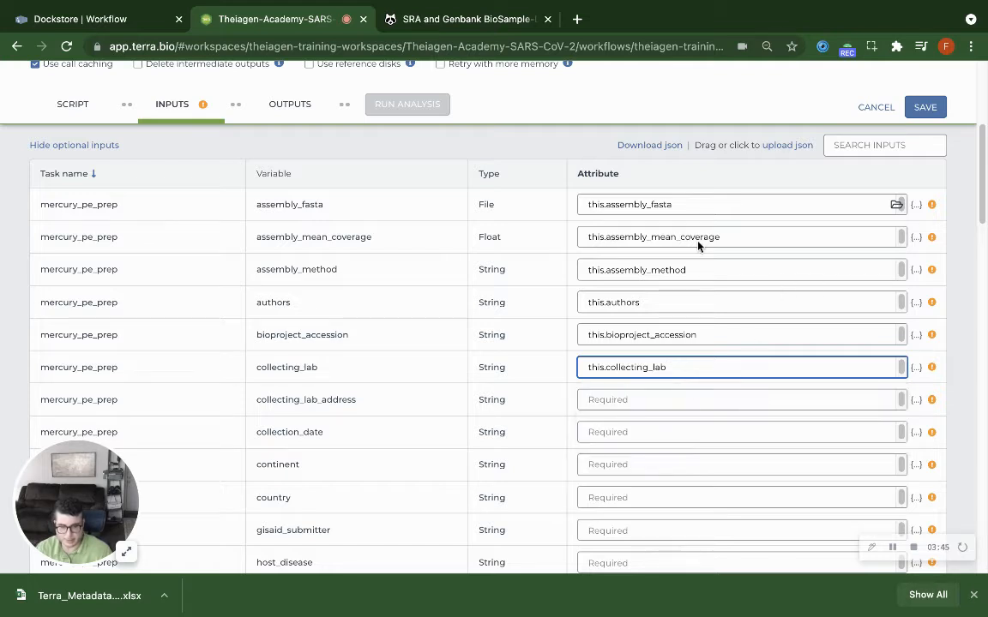
double_click(647, 206)
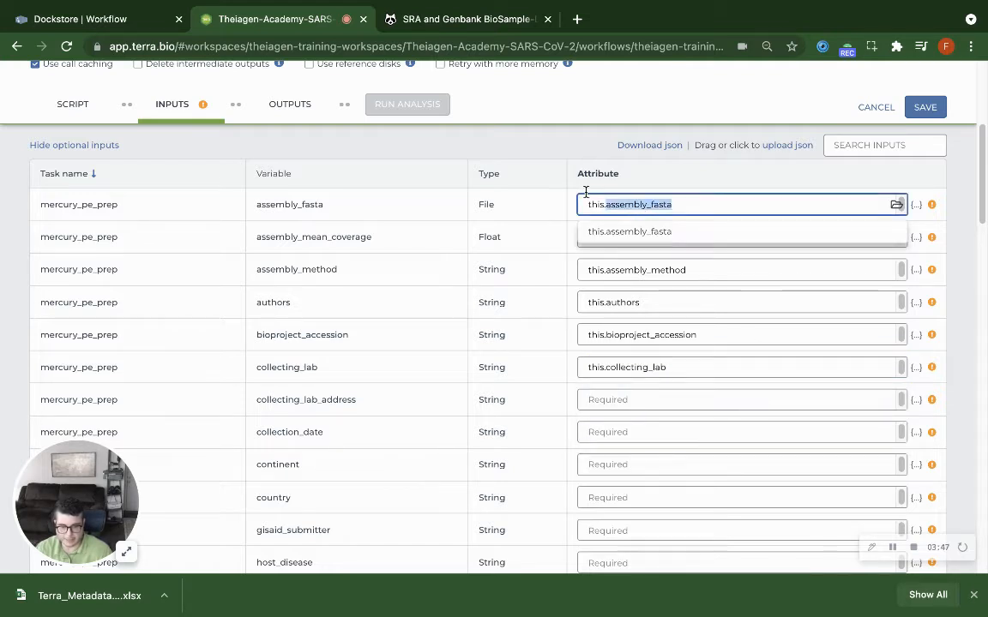
Set the attribute of the collecting_lab_address input to this.collecting_lab_address
click(654, 406)
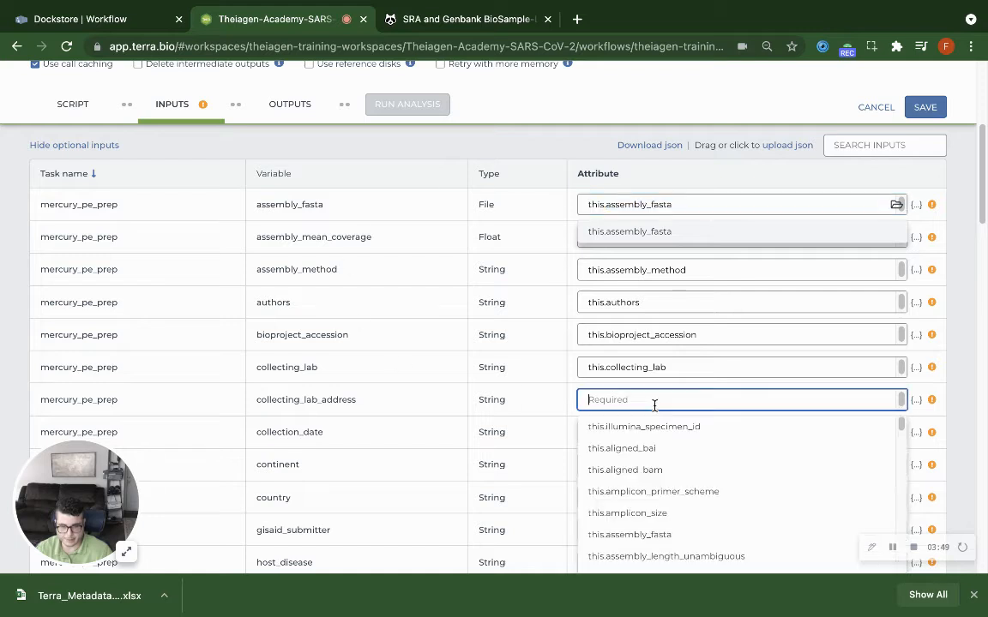
text(this.coll)
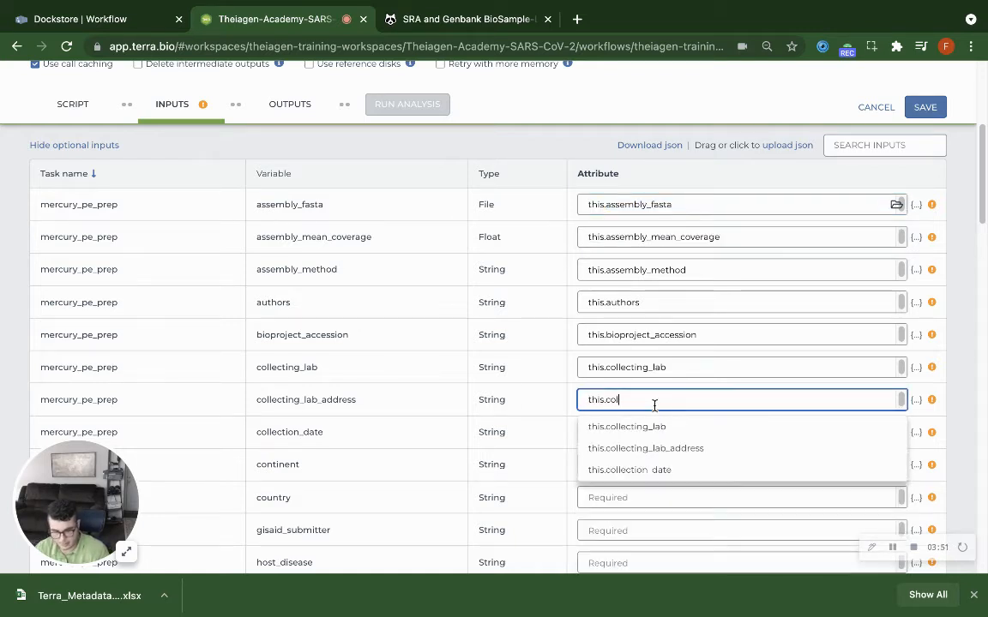
key(Down)
key(Down)
key(Return)
Set the attribute of the collection_date input to this.collection_date
scroll(377, 348, down, 3)
scroll(378, 349, down, 3)
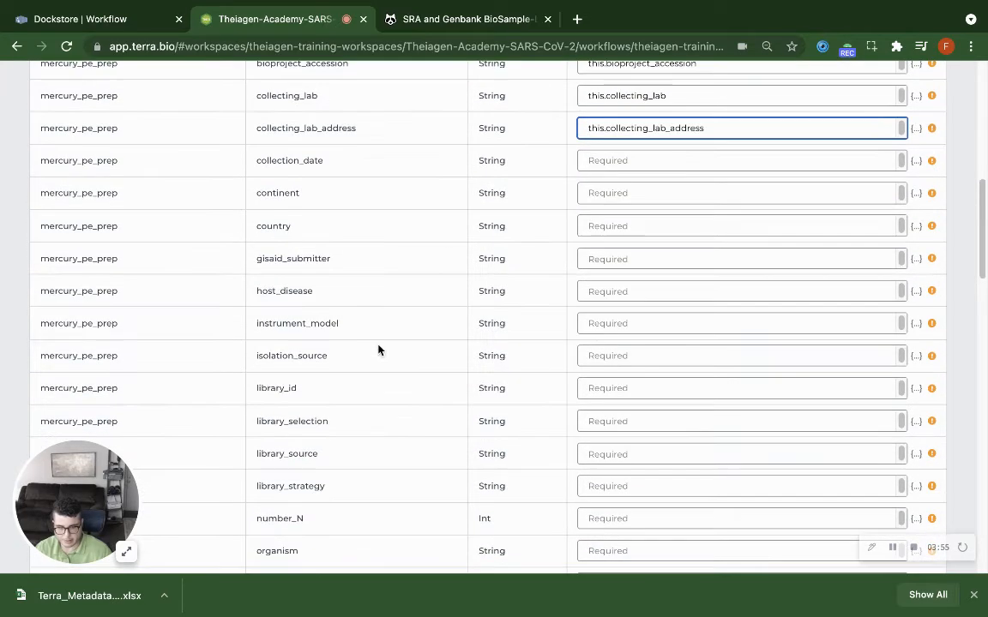
click(622, 155)
text(this)
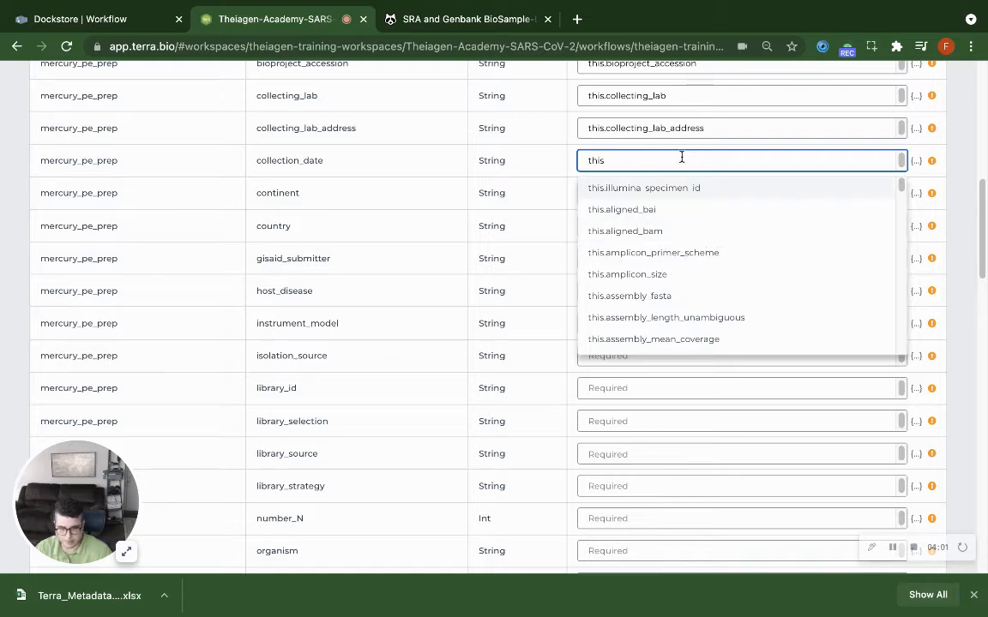
text(.coll)
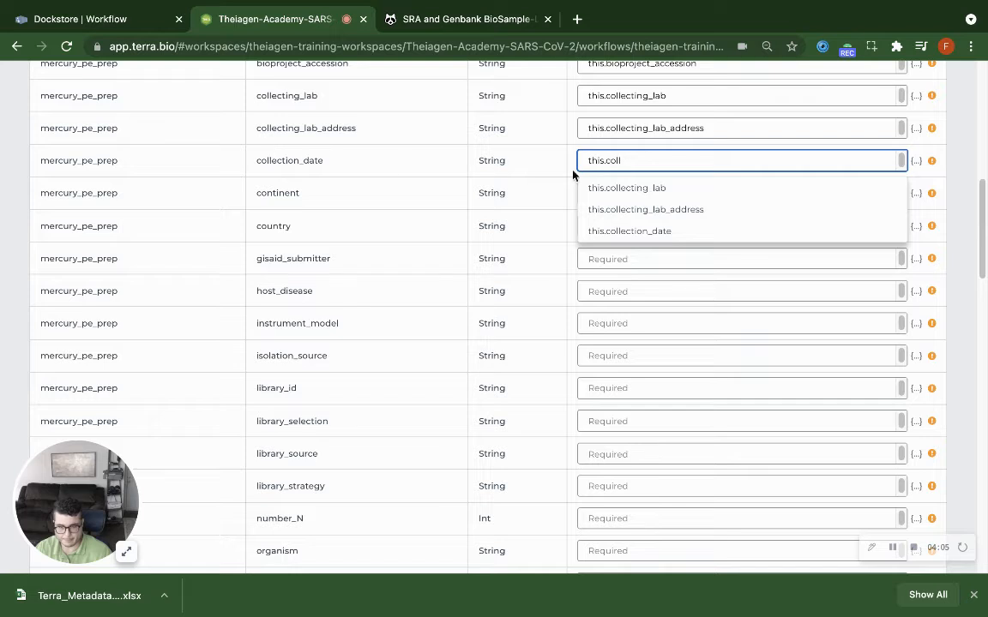
click(696, 188)
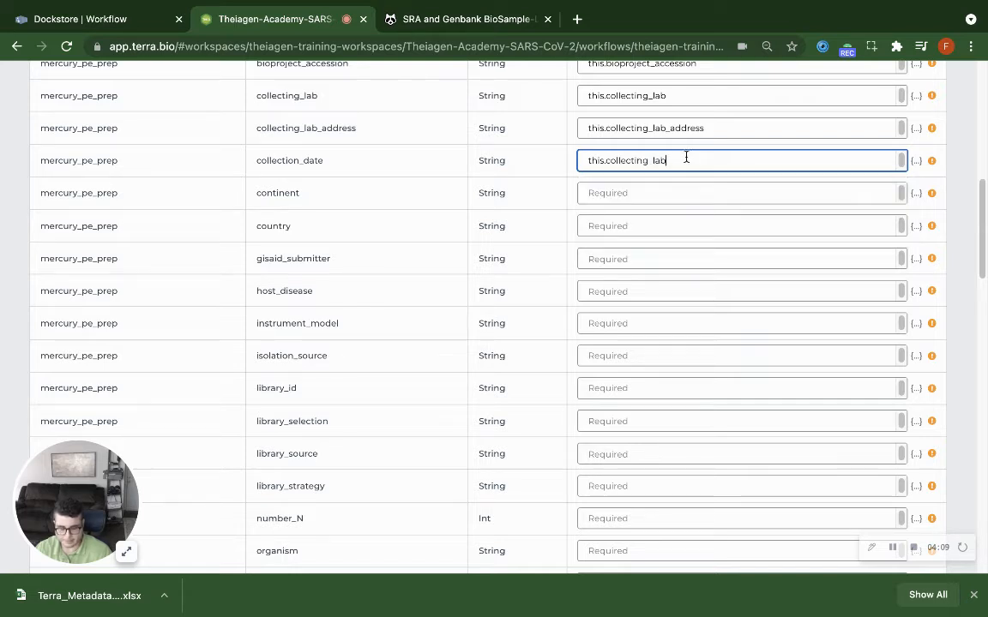
key(BackSpace)
key(BackSpace)
text(da)
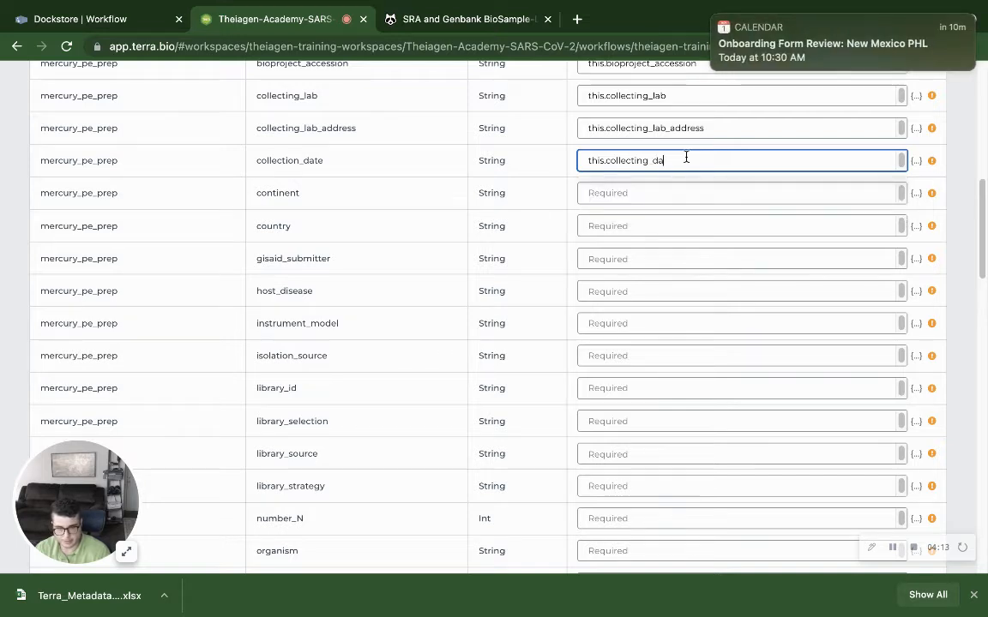
key(BackSpace)
key(BackSpace)
key(BackSpace)
key(BackSpace)
key(BackSpace)
key(BackSpace)
key(BackSpace)
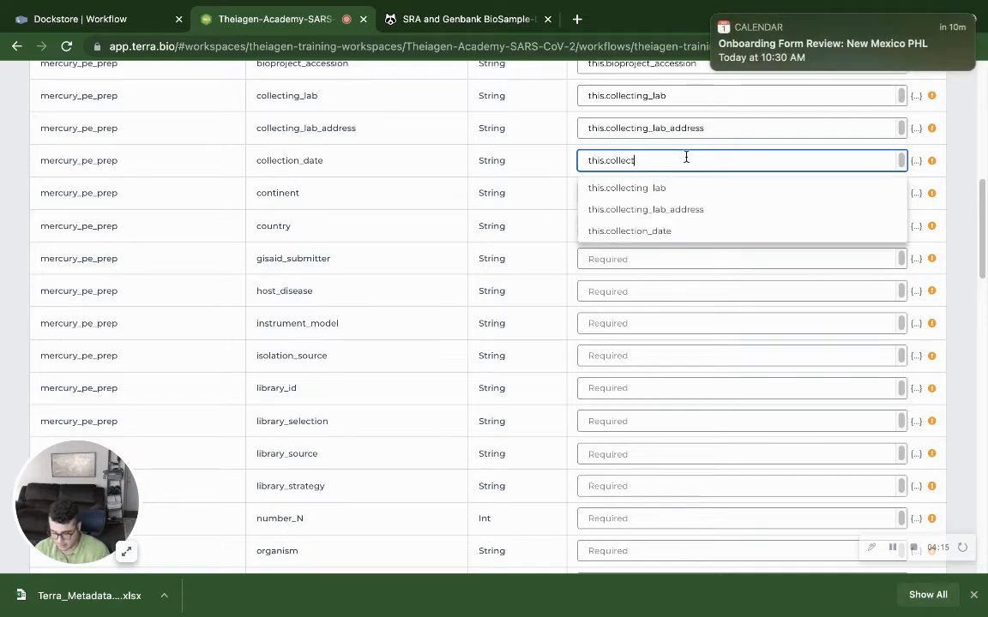
text(tio)
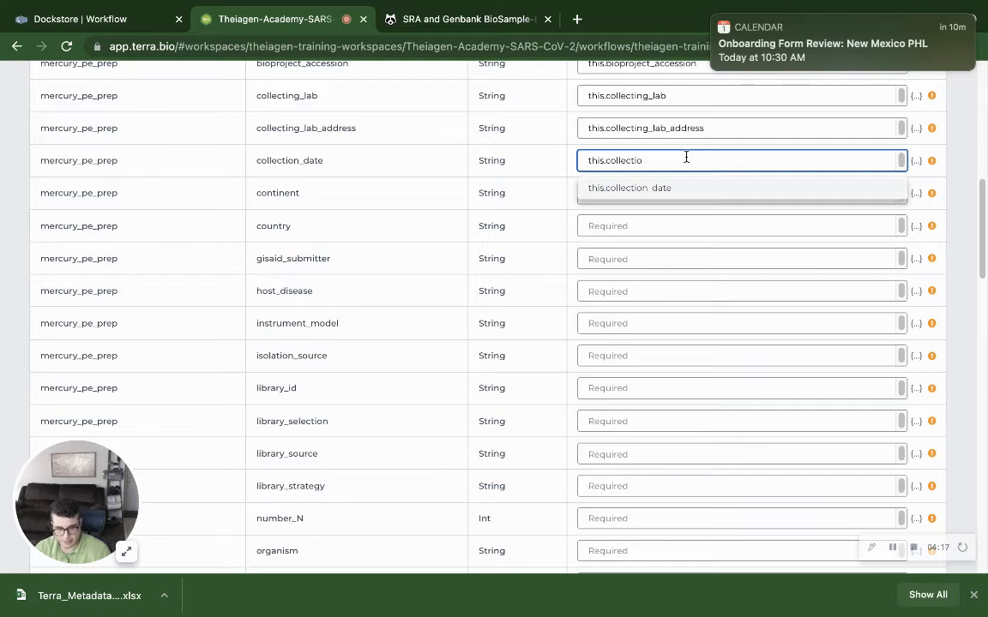
key(Return)
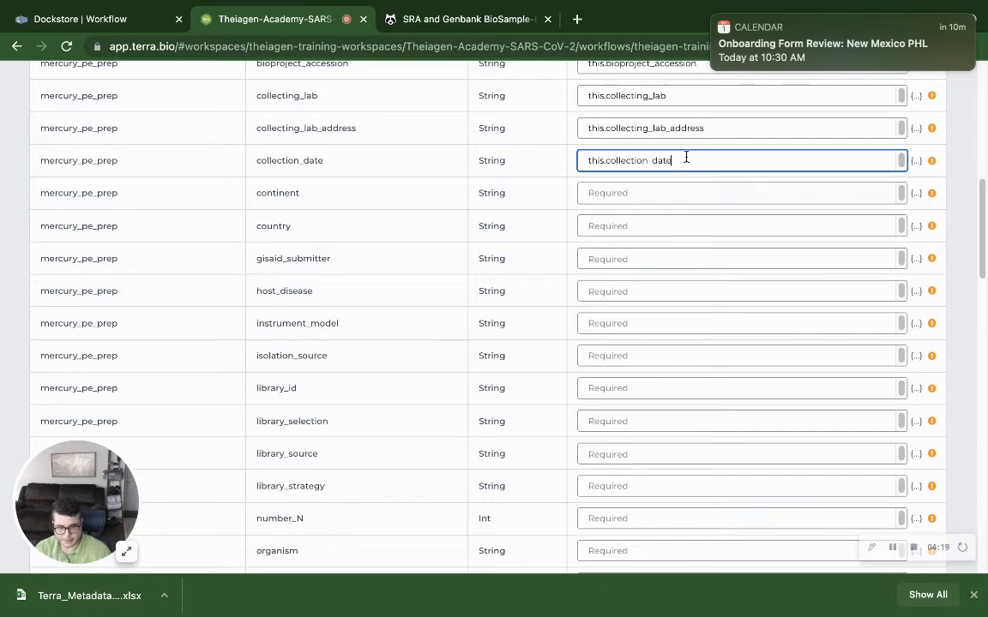
Set the attribute of the continent input to this.continent
click(611, 193)
text(this)
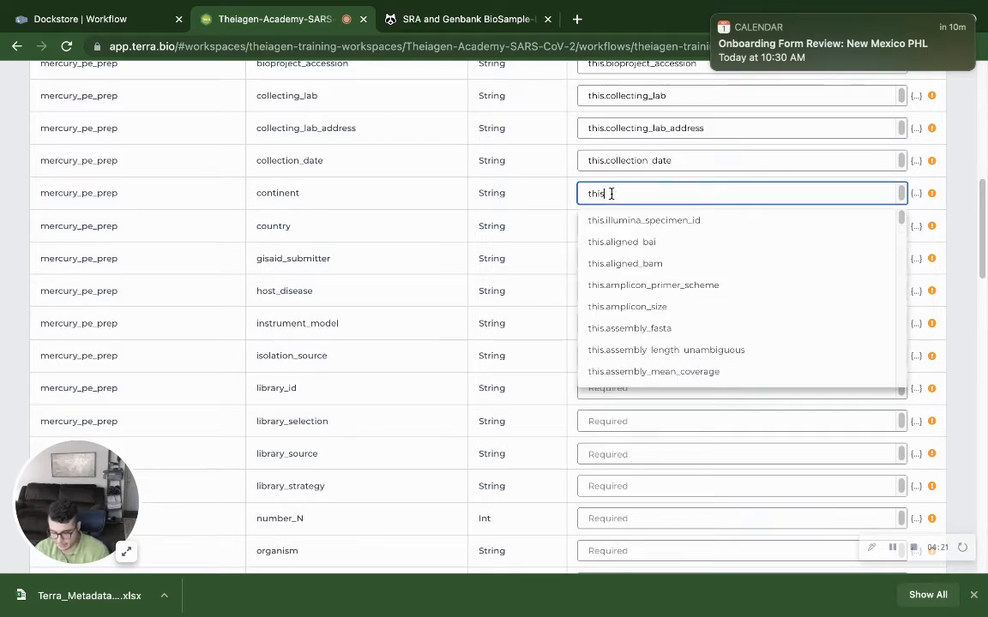
text(.con)
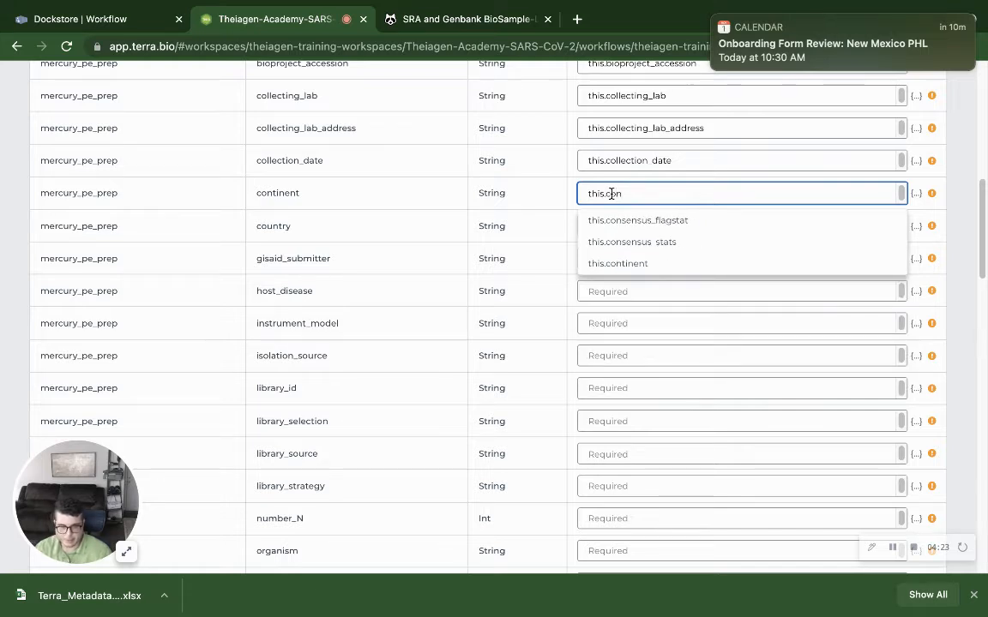
click(613, 265)
Set the attribute of the country input to this.country
click(614, 228)
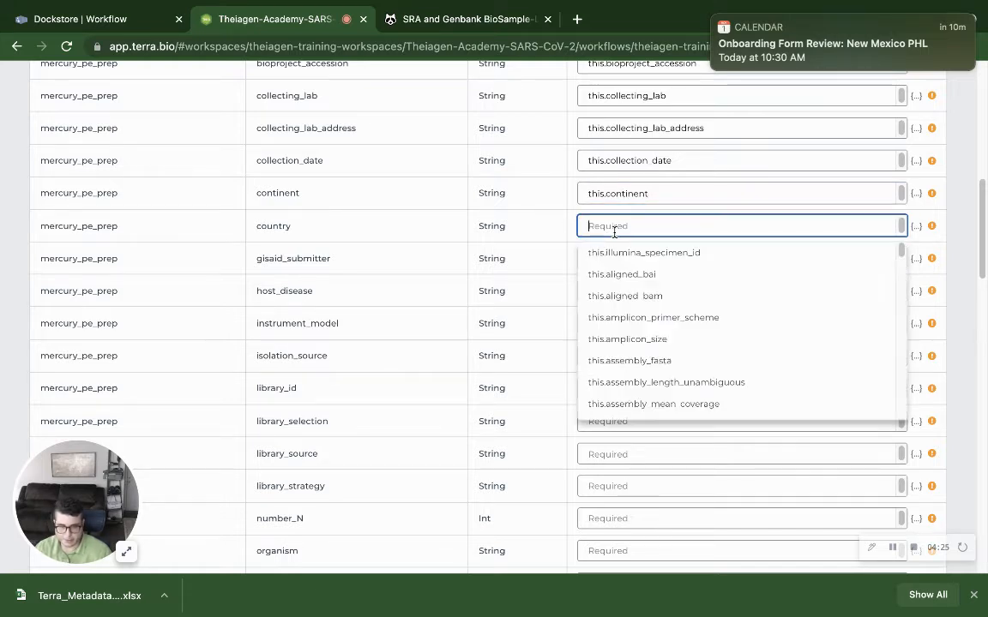
text(this)
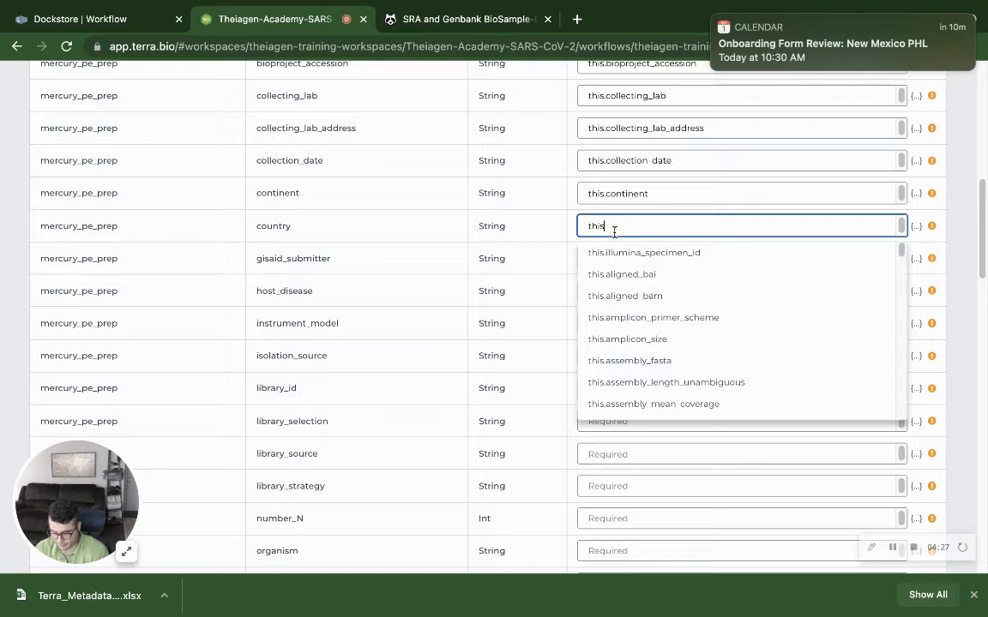
text(.coun)
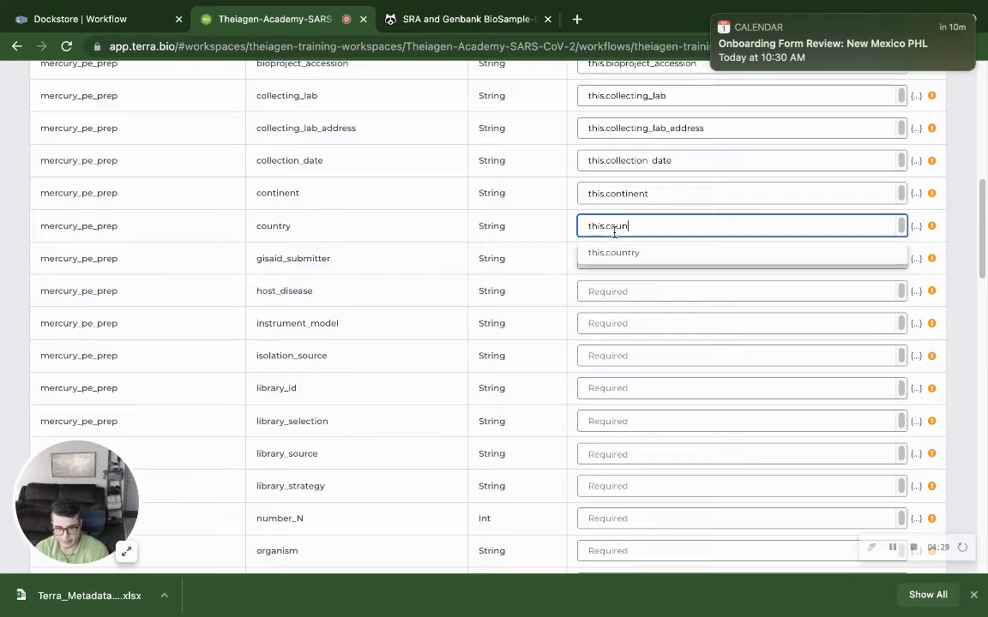
text(try)
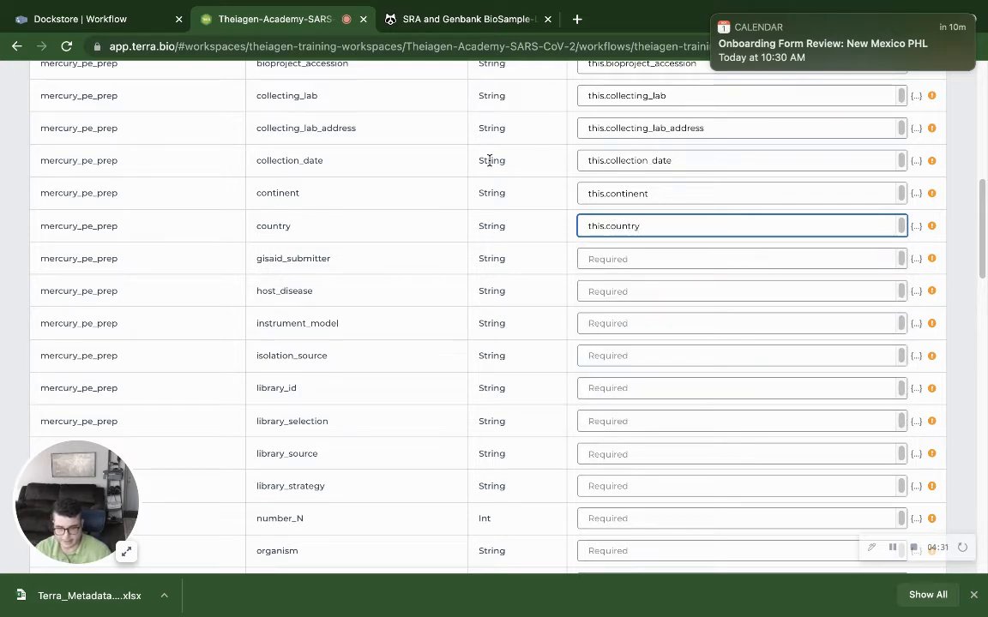
Set the attribute of the gisaid_submitter input to this.gisaid_submitter
click(612, 259)
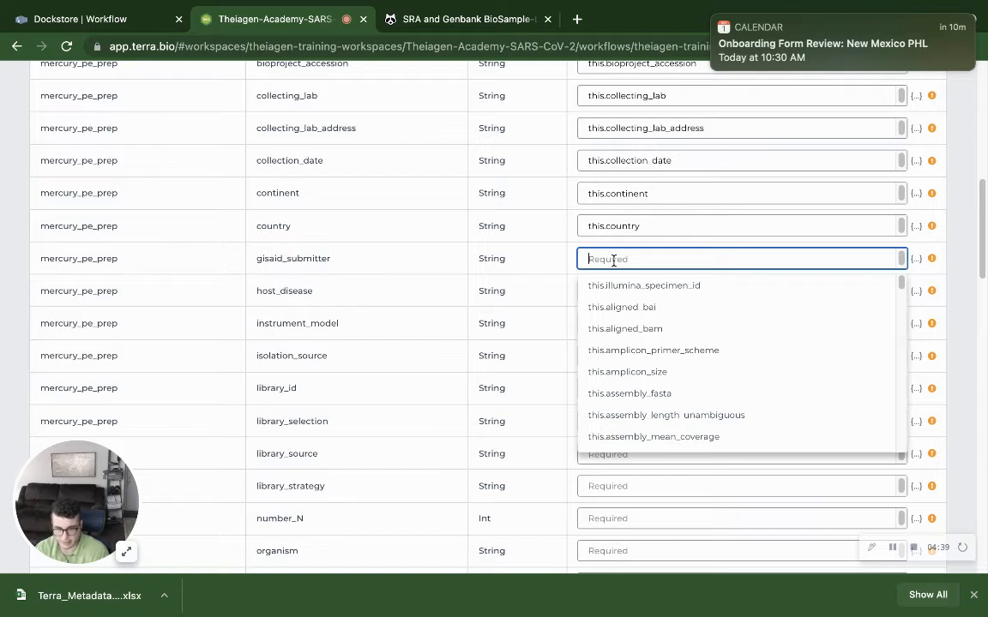
text(this.)
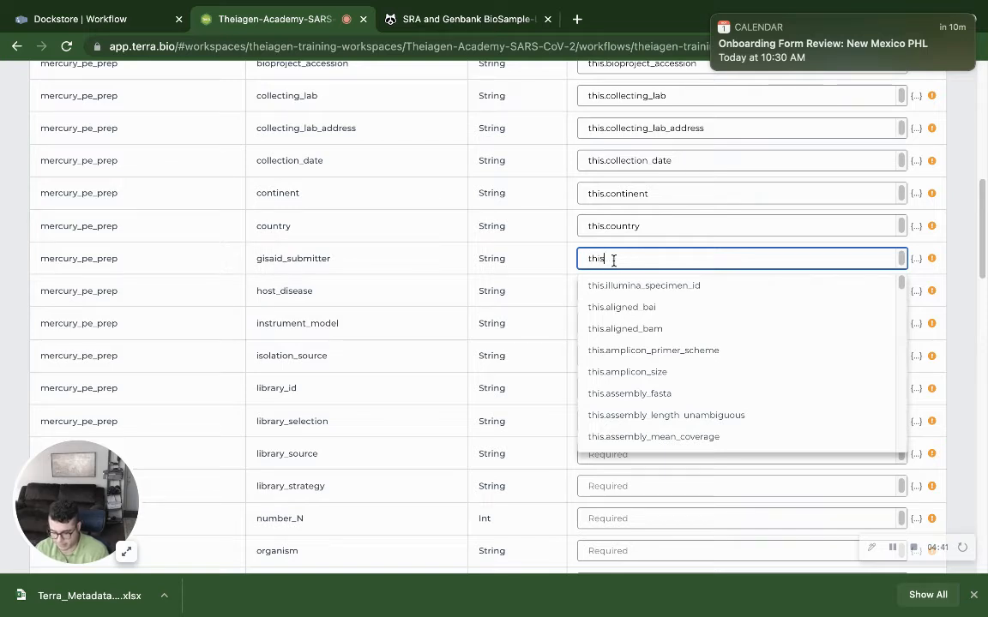
text(gi)
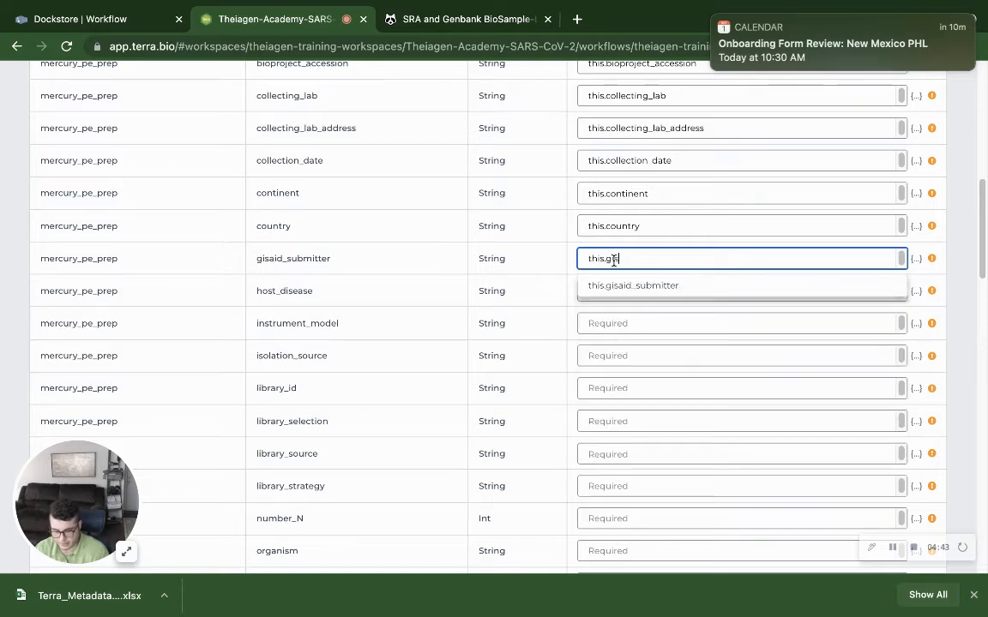
key(Down)
key(Return)
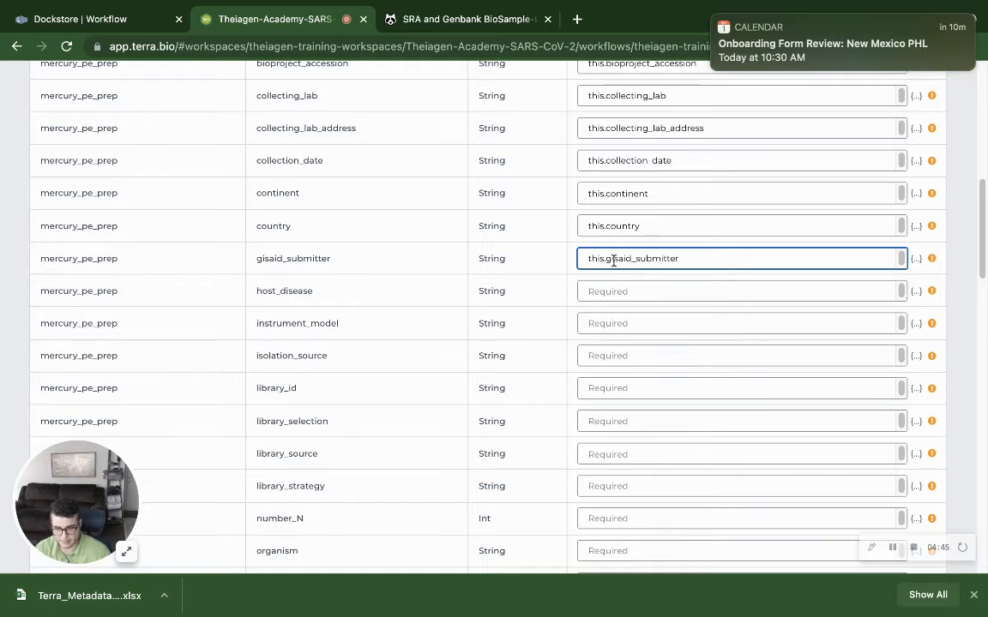
Set the attribute of the host_disease input to this.host_disease
click(645, 295)
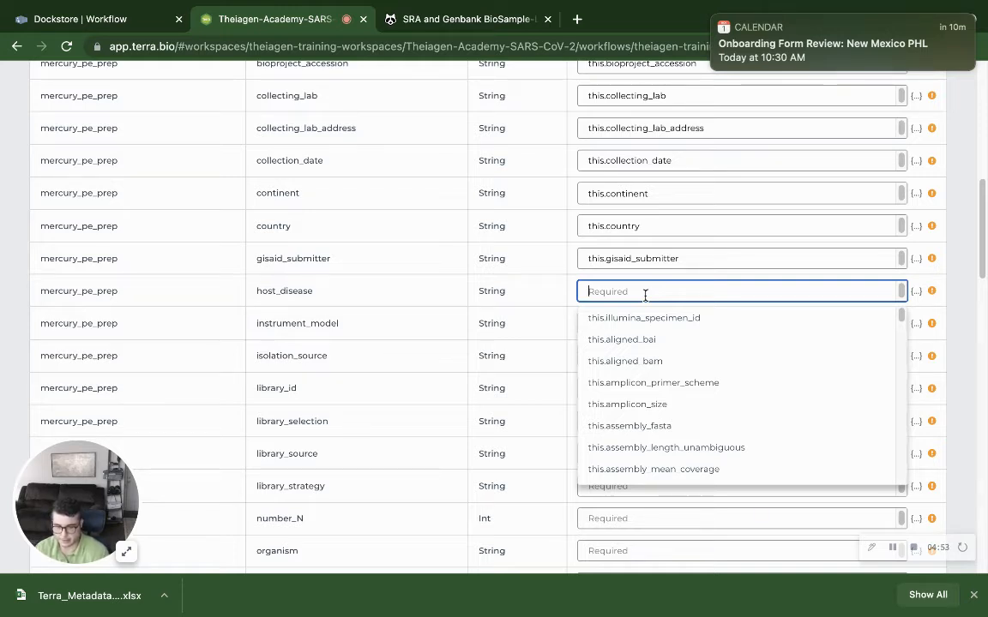
text(this)
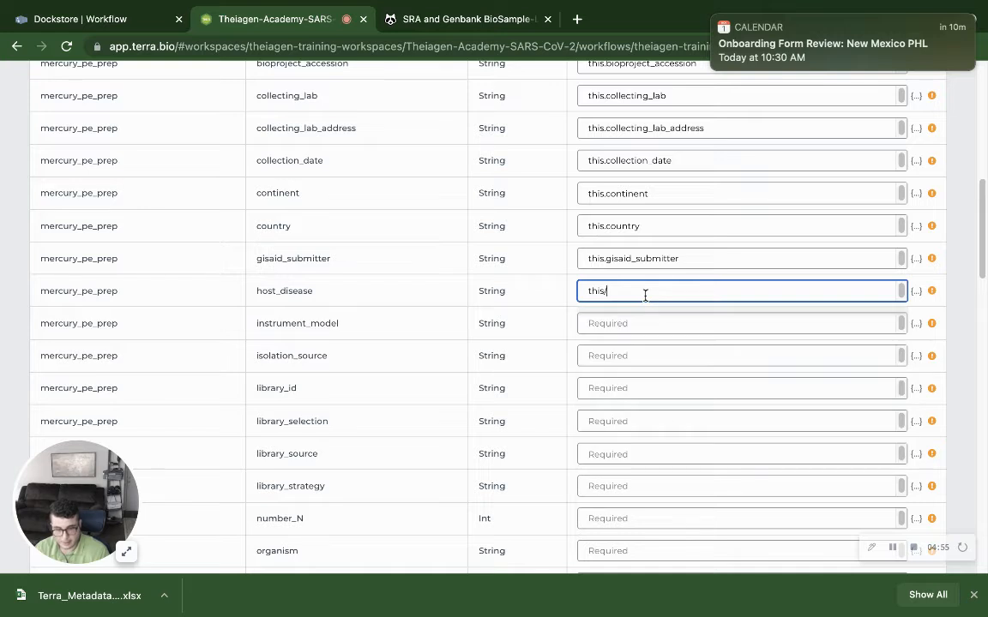
text(.)
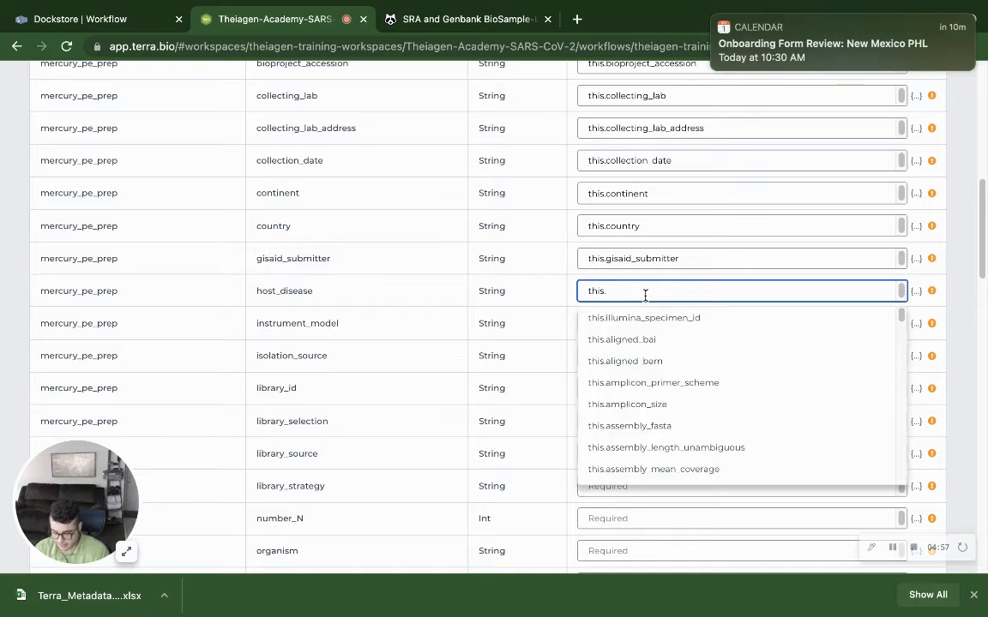
text(hos)
key(Return)
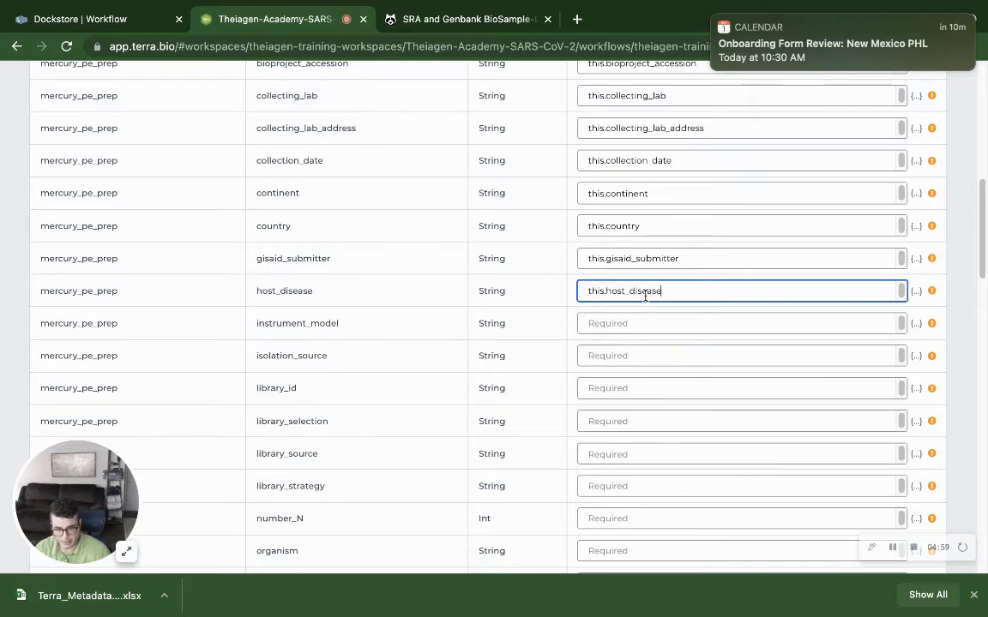
Set the attribute of the instrument_model input to this.instrument_model
click(625, 324)
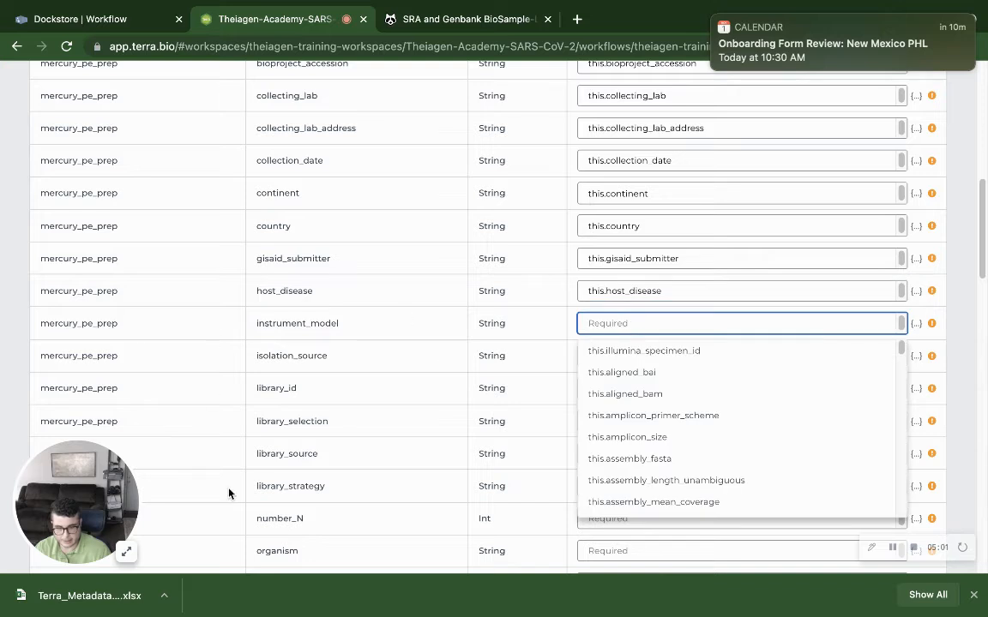
text(this)
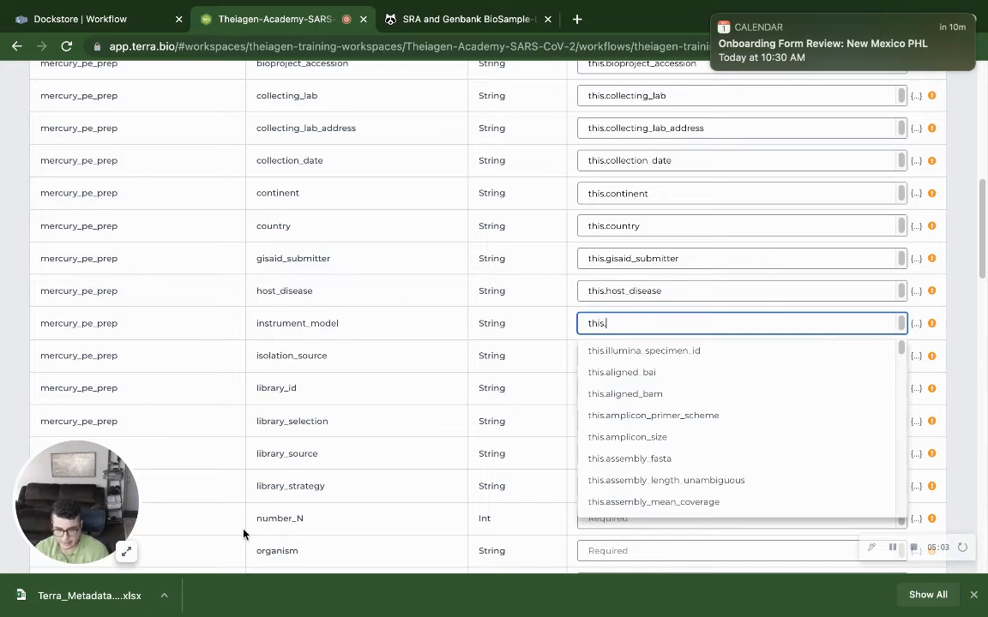
text(.in)
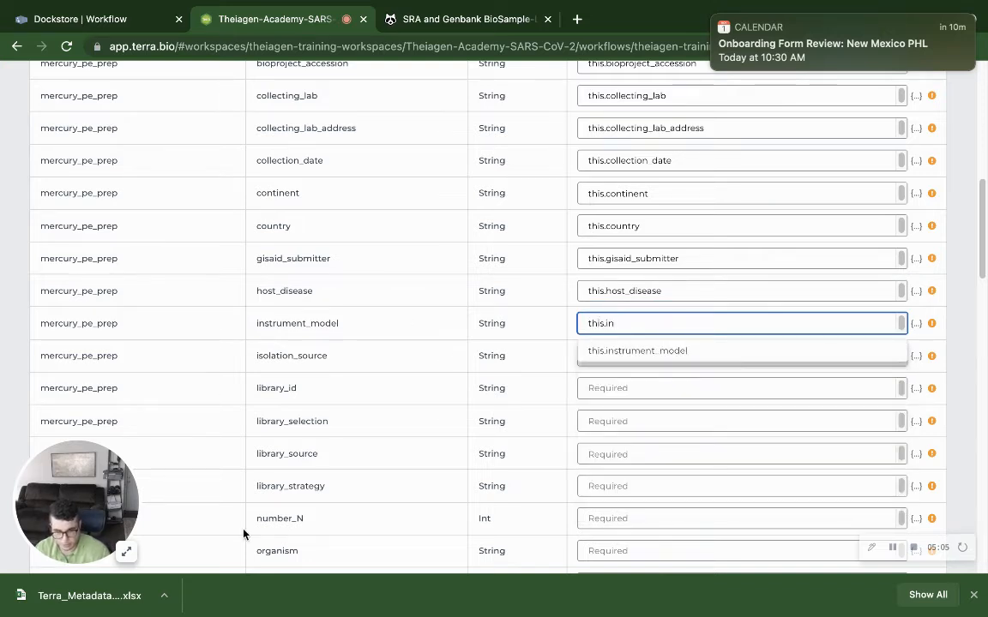
key(Return)
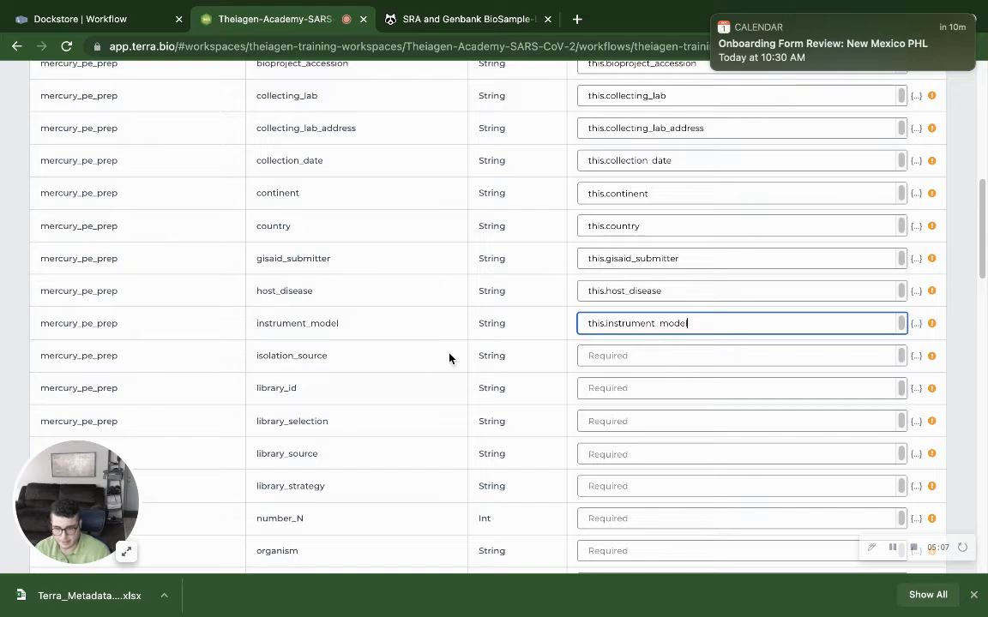
Set the attribute of the isolation_source input to this.isolation_source
click(628, 356)
text(th)
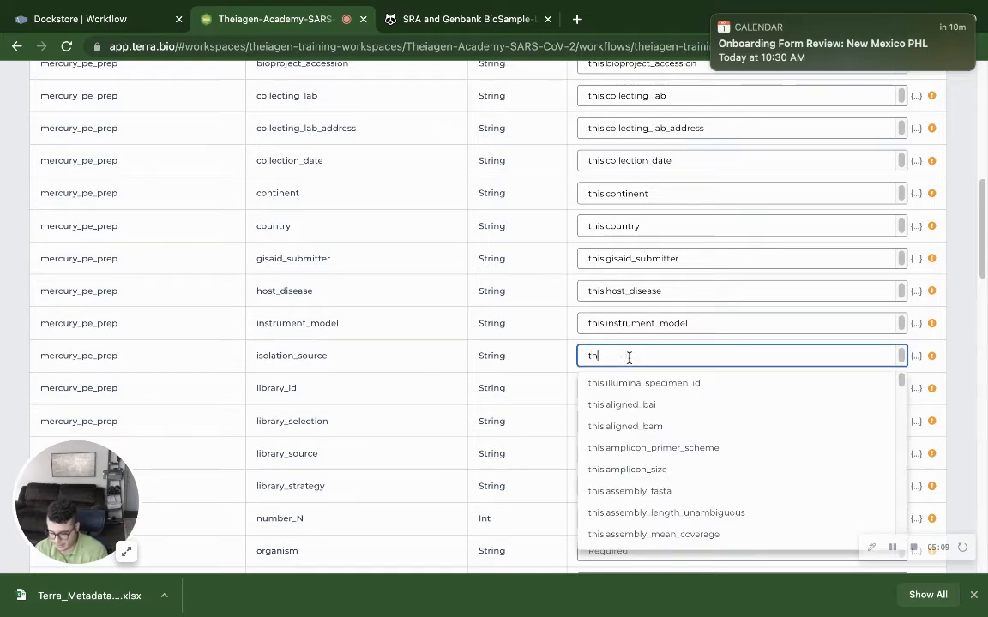
text(is.)
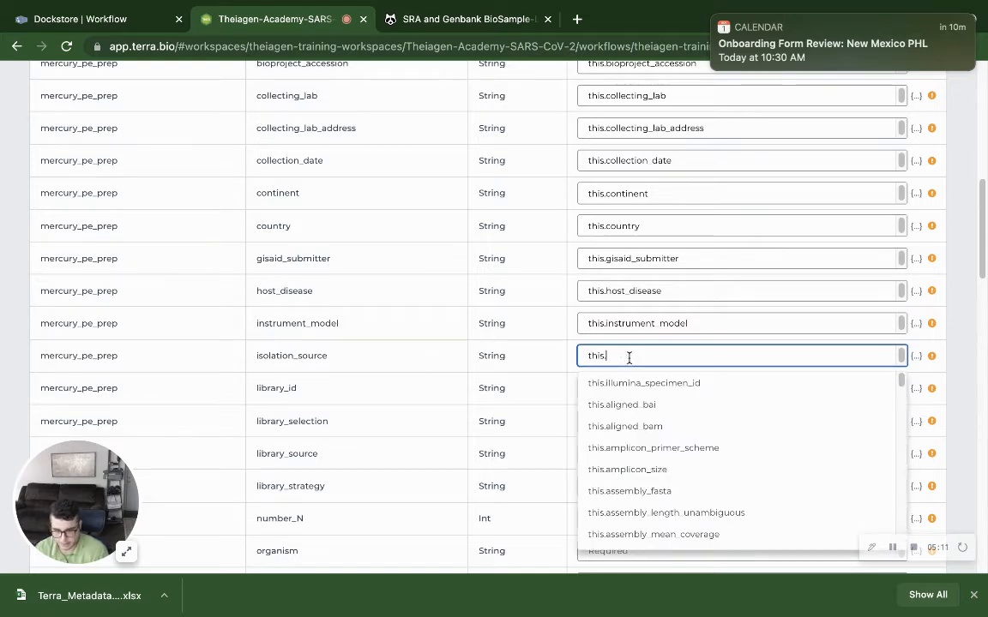
text(i)
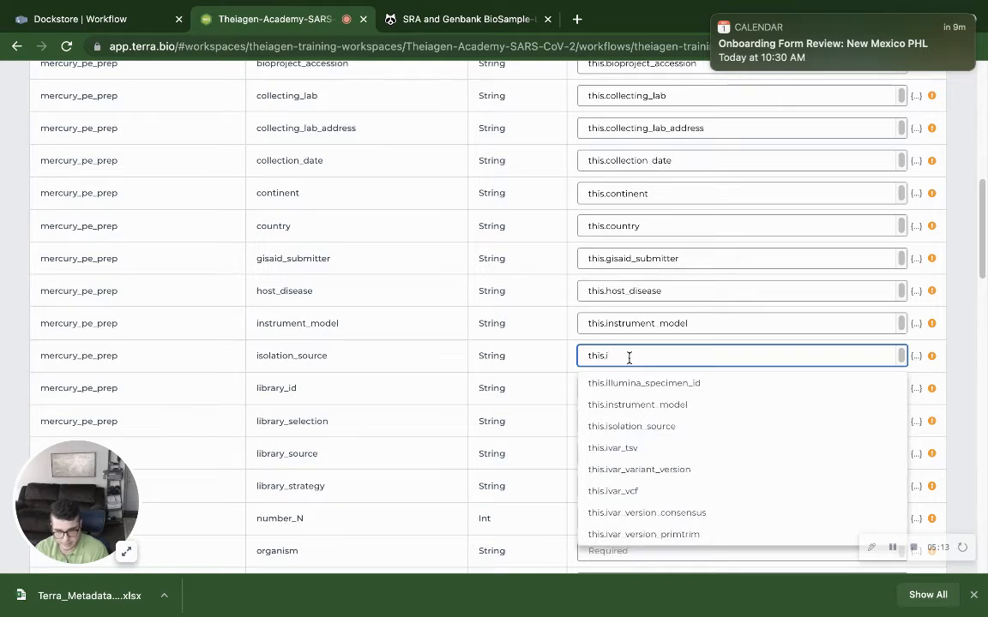
text(so)
key(Return)
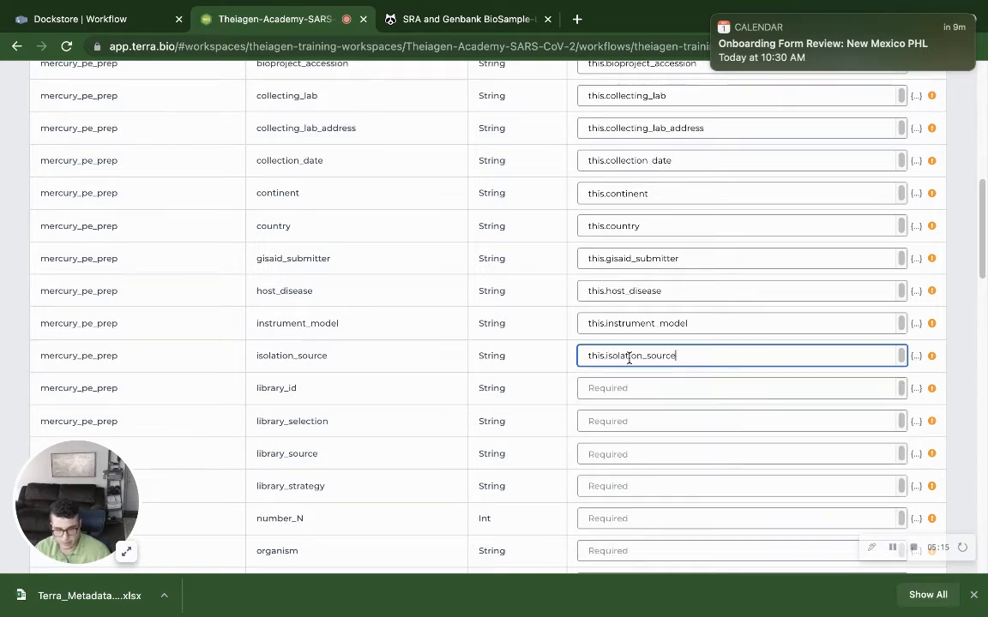
Set the attribute of the library_id input to this.library_id
click(614, 395)
text(this)
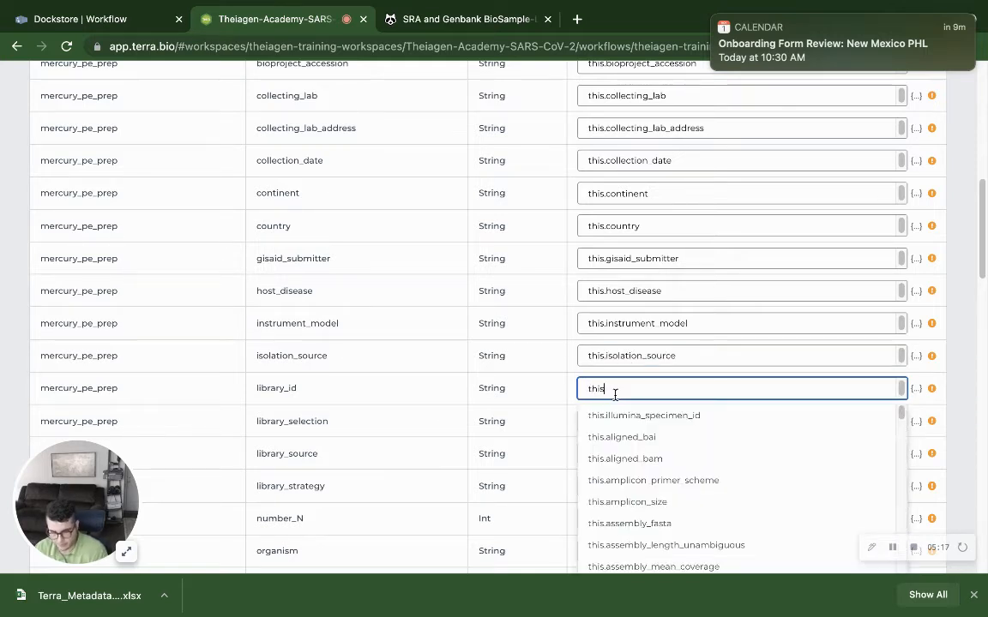
text(.libr)
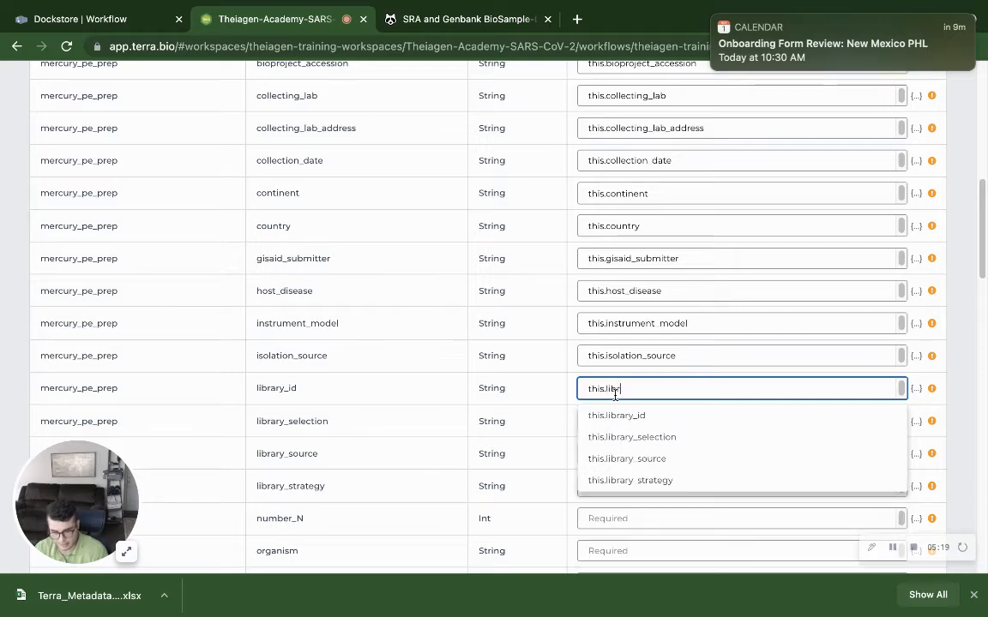
key(Return)
Set the attribute of the library_selection input to this.library_selection
scroll(517, 324, down, 5)
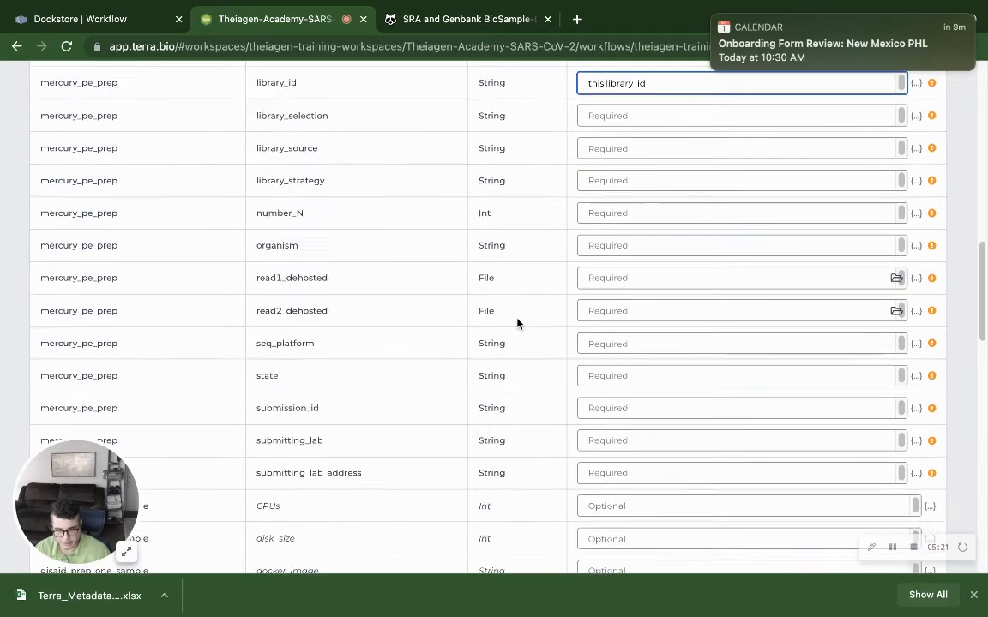
click(672, 110)
text(this)
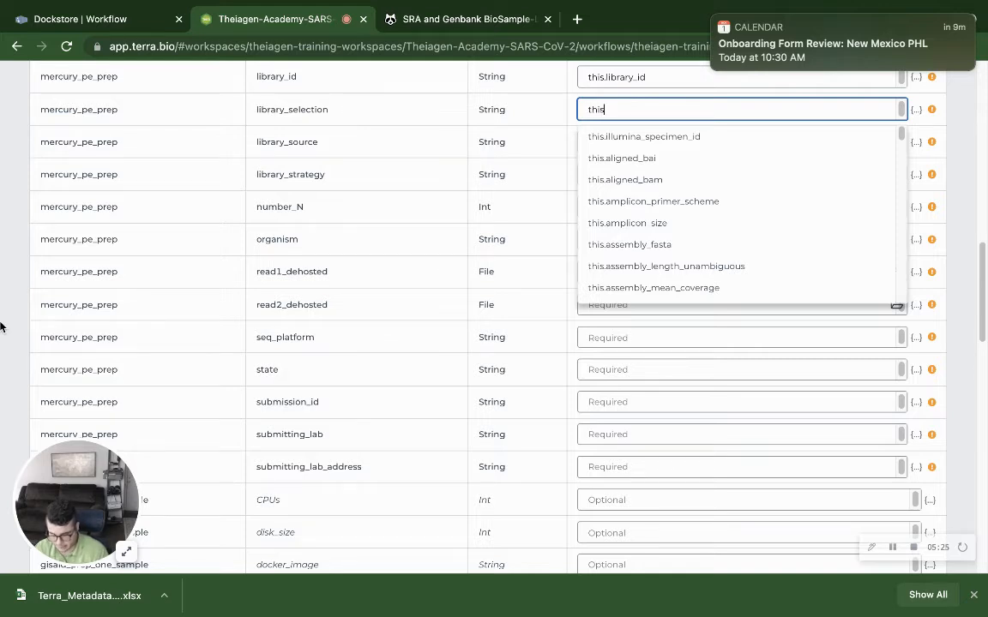
text(.librar)
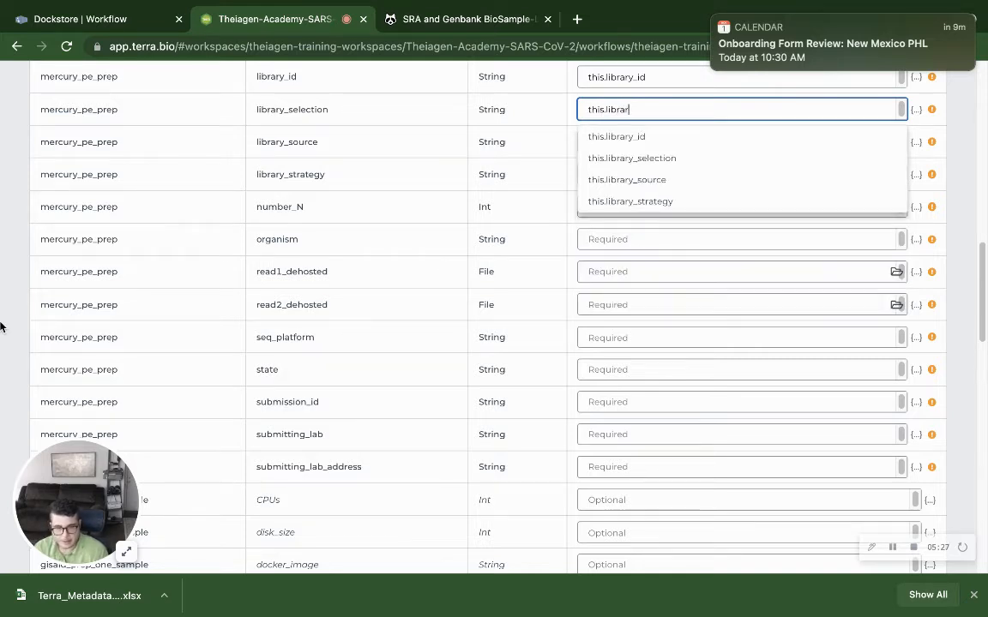
key(Down)
key(Down)
key(Return)
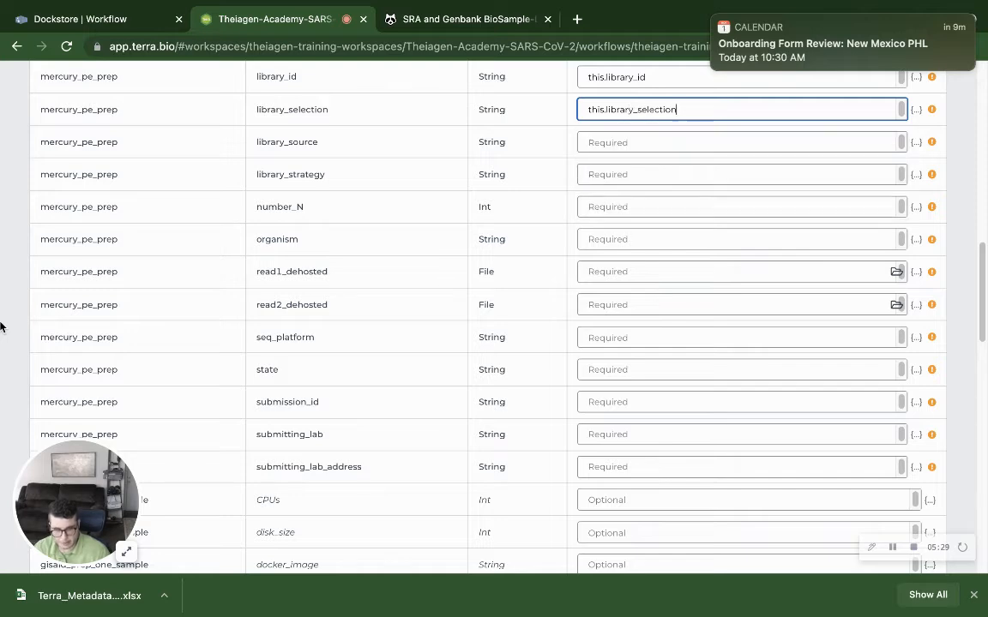
Set the attribute of the library_source input to this.library_source
scroll(722, 227, up, 3)
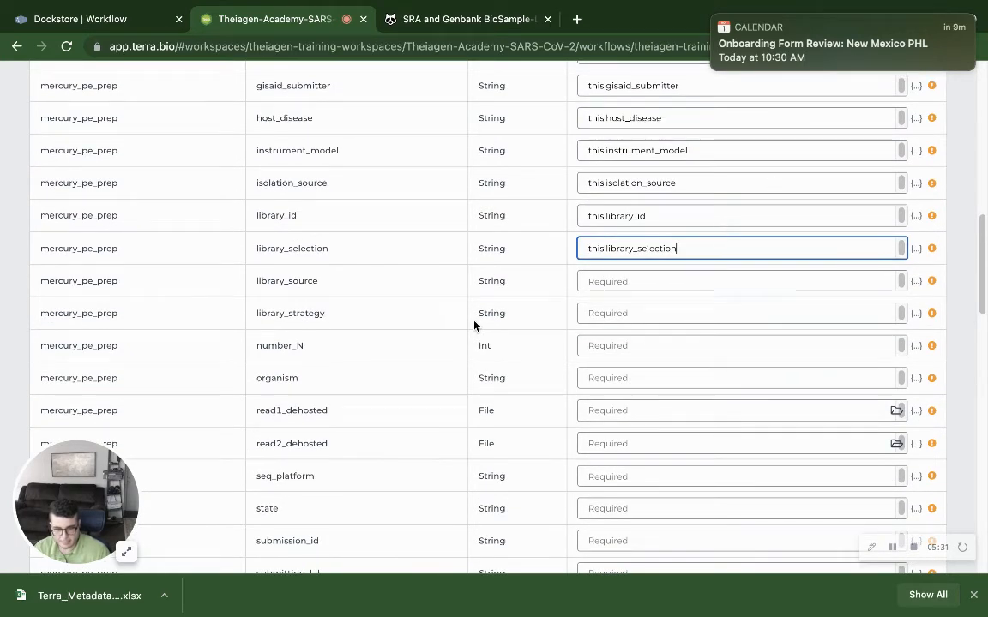
click(604, 275)
text(this)
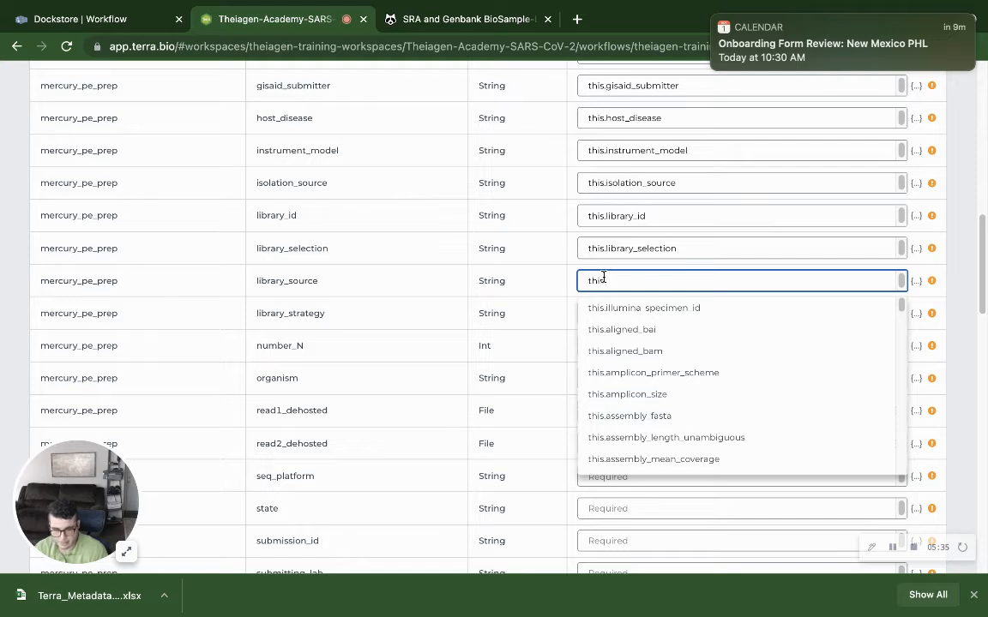
text(.source)
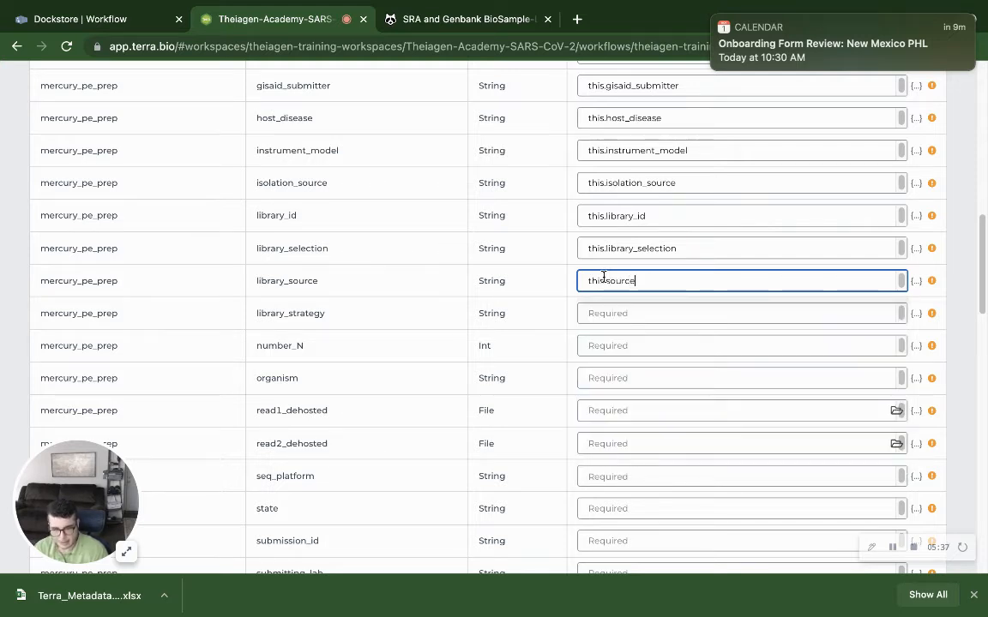
key(BackSpace)
key(BackSpace)
key(BackSpace)
key(BackSpace)
key(BackSpace)
key(BackSpace)
text(library)
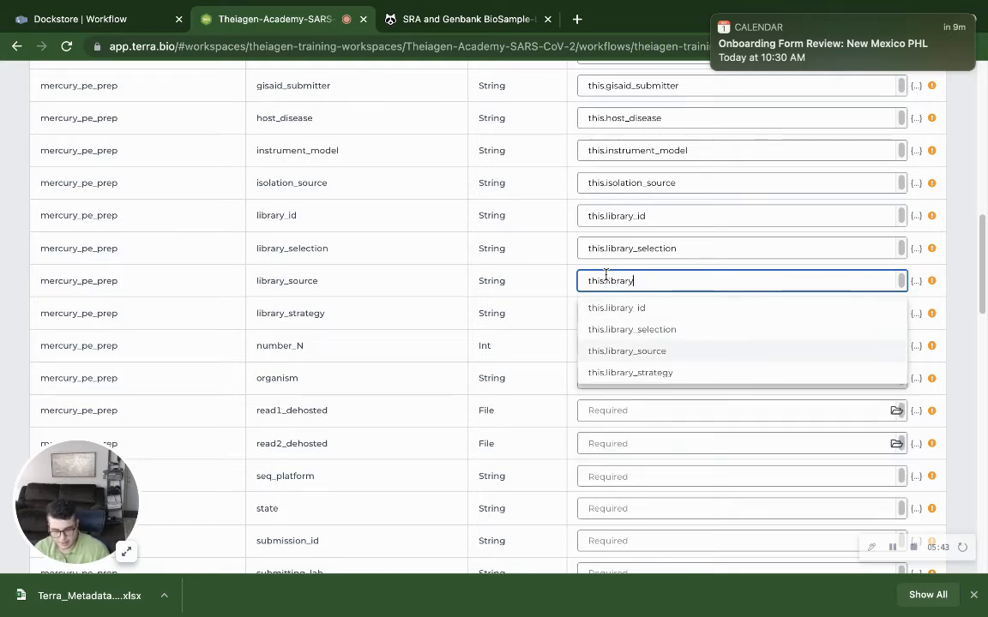
key(Return)
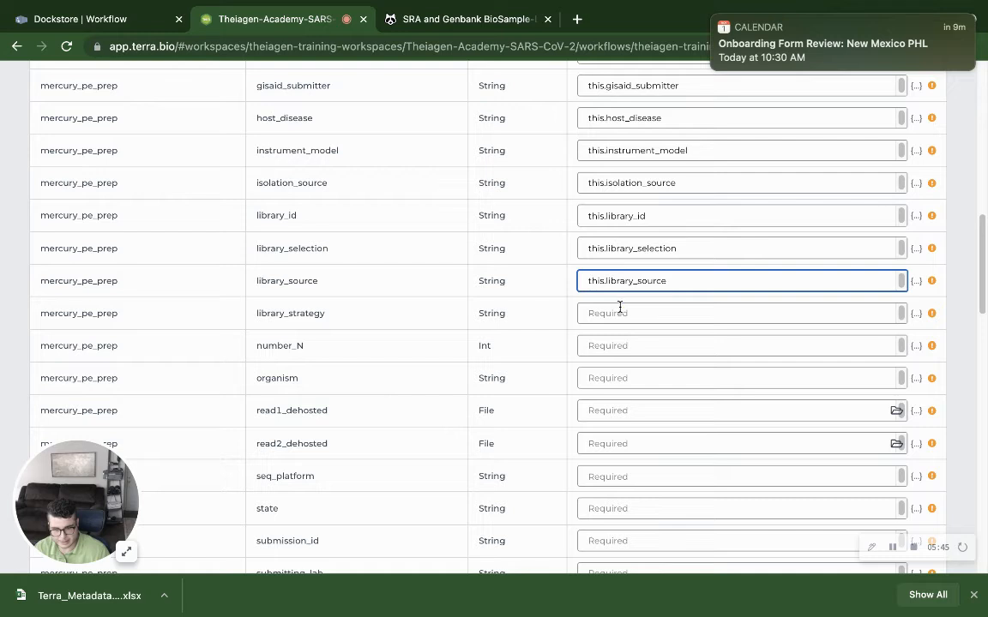
Set the attribute of the library_strategy input to this.library_strategy
click(620, 308)
text(this.str)
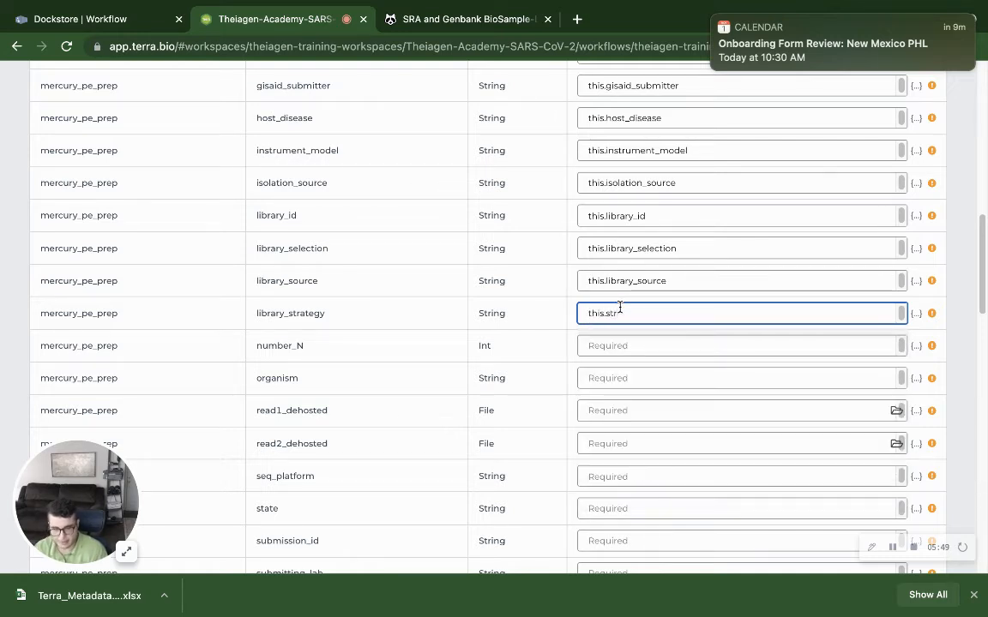
key(BackSpace)
key(BackSpace)
key(BackSpace)
text(libr)
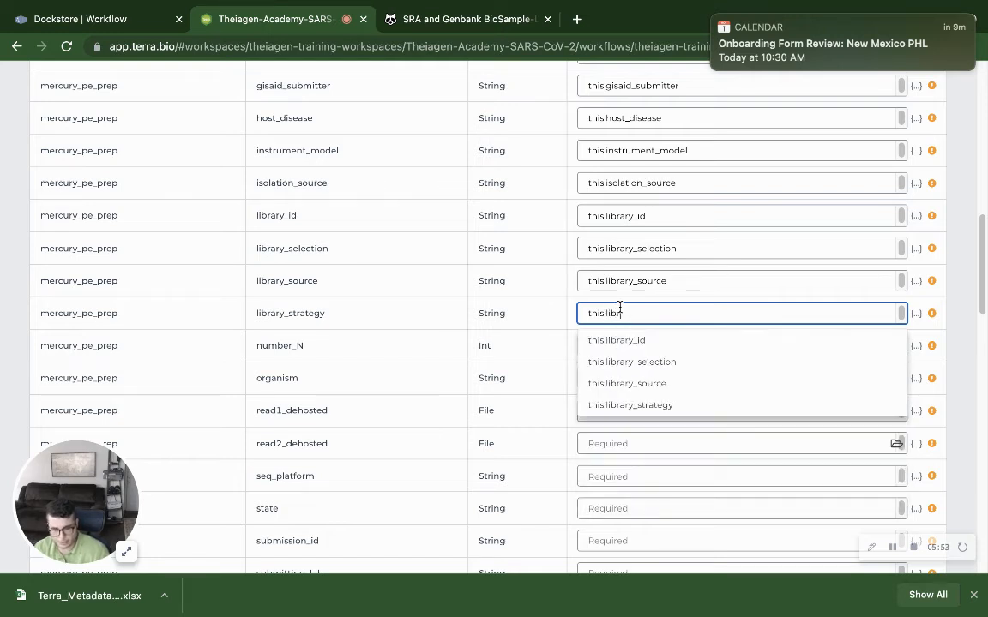
key(Down)
key(Down)
key(Down)
key(Down)
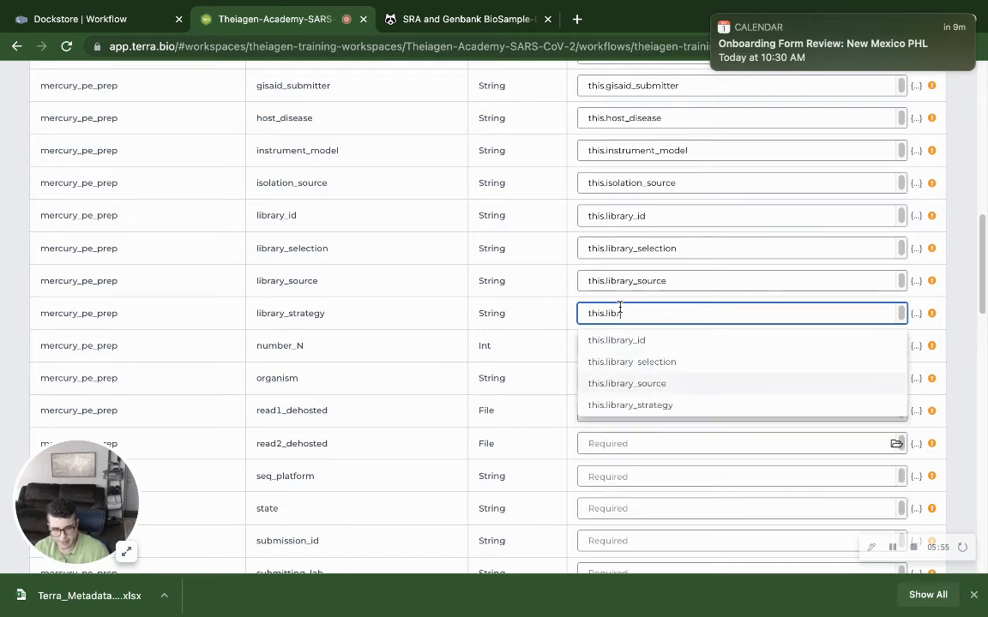
key(Return)
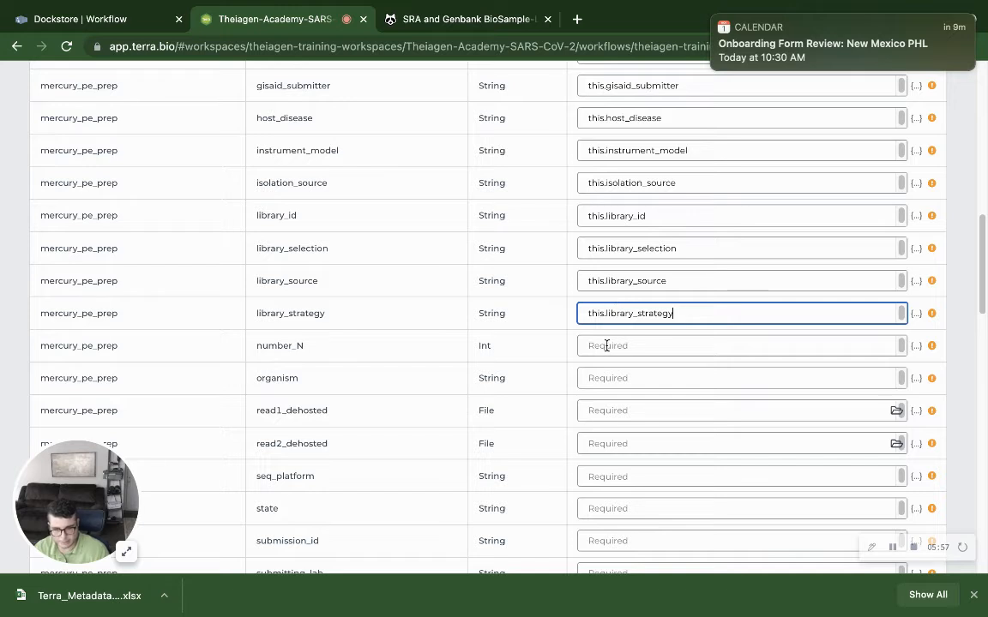
Set the attribute of the number_N input to this.number_N
click(606, 346)
text(this)
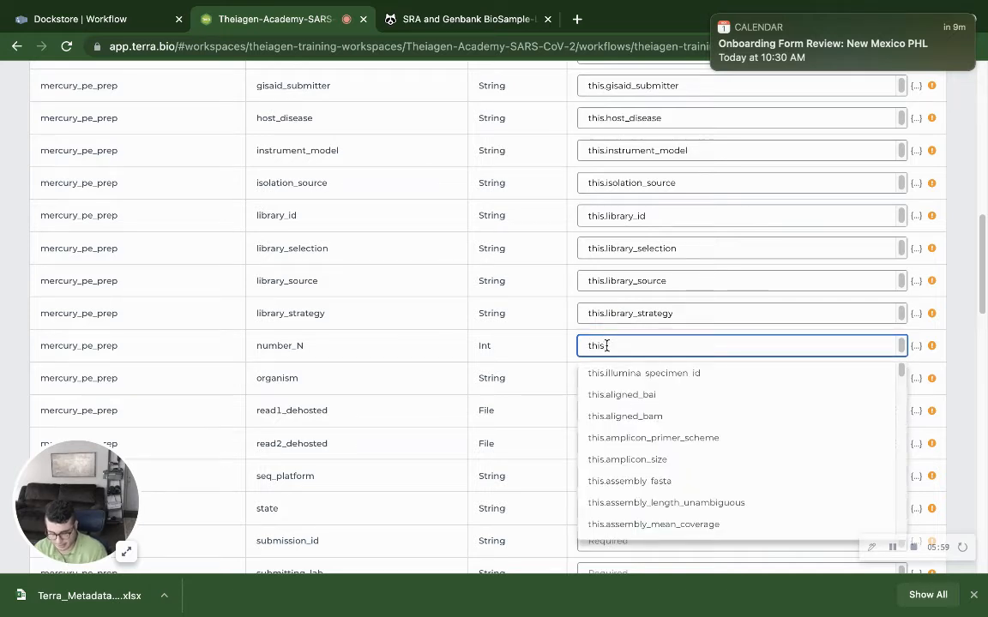
text(.nu)
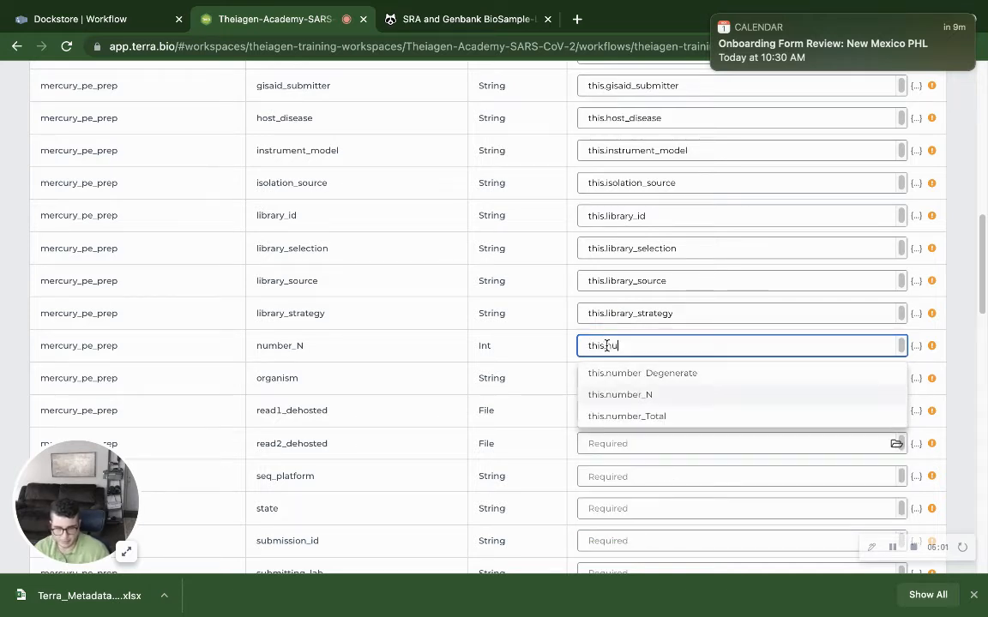
key(Down)
key(Down)
key(Return)
Set the attribute of the organism input to this.organism
click(596, 385)
text(this.)
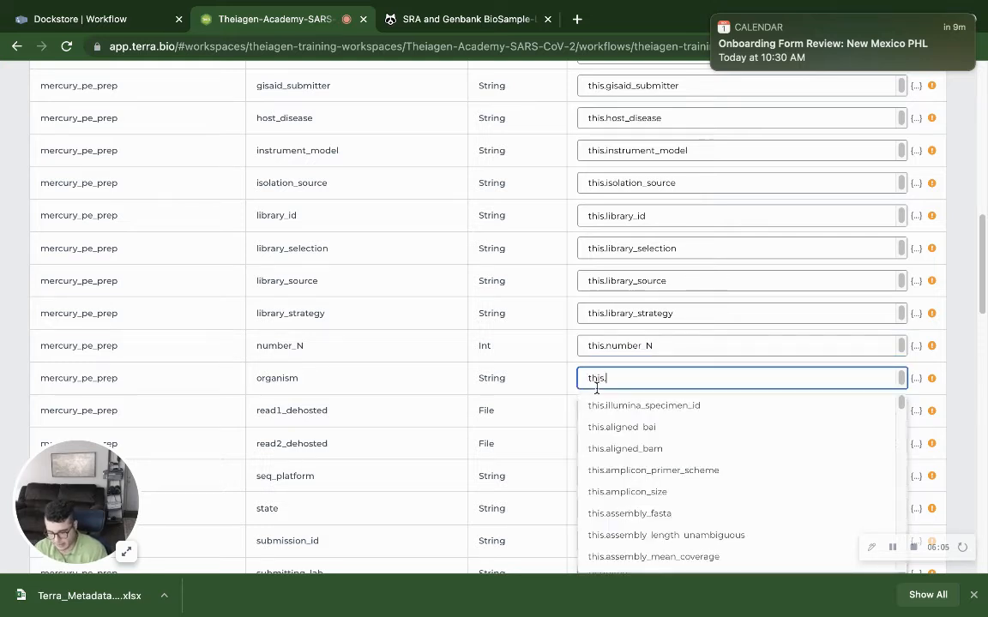
text(org)
key(Down)
key(Return)
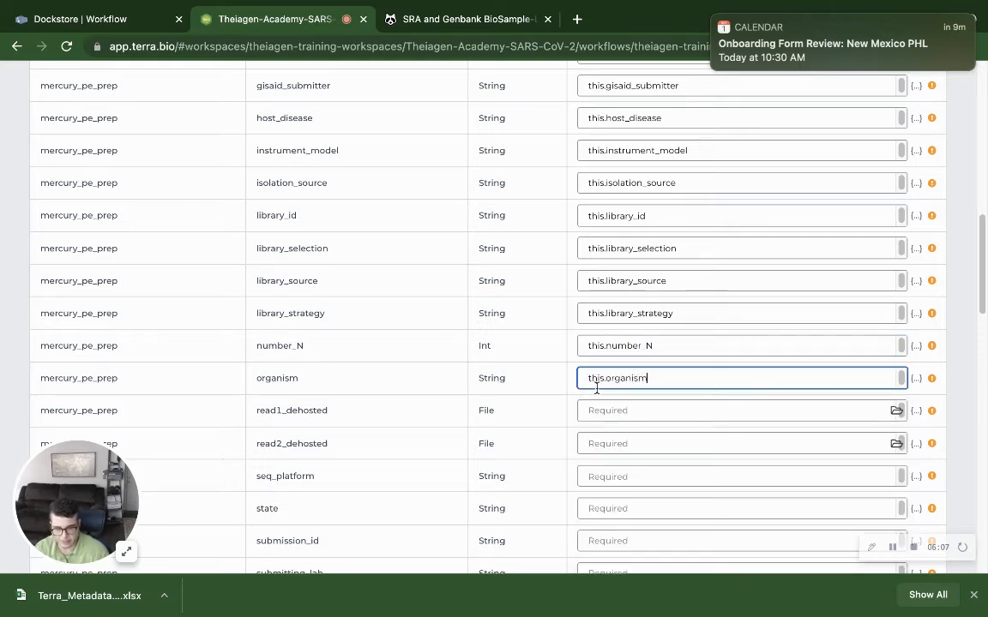
Set the attribute of the read1_dehosted input to this.read1_dehosted
click(613, 415)
text(this.read)
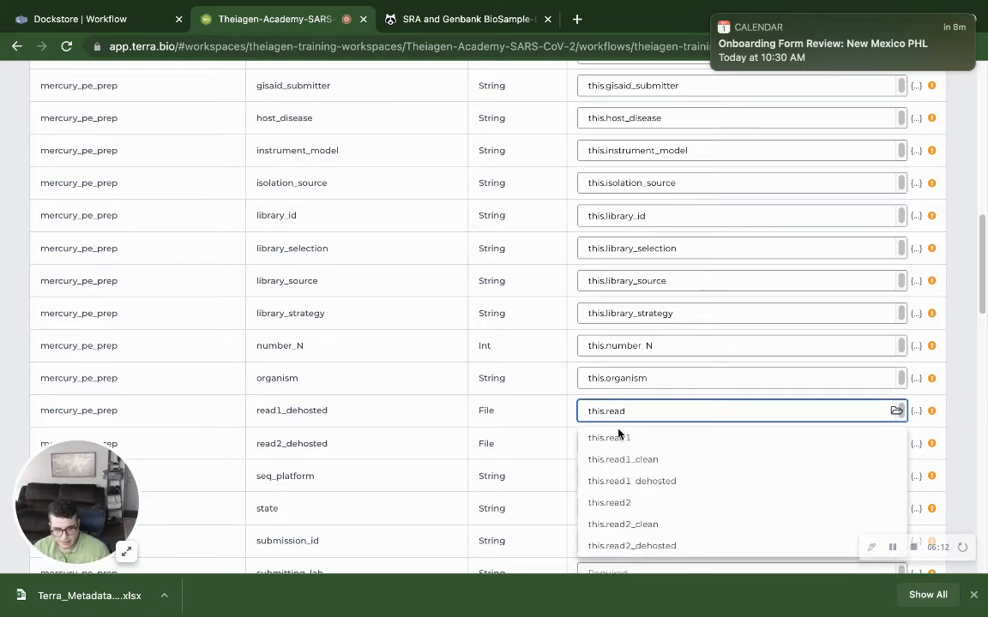
click(631, 481)
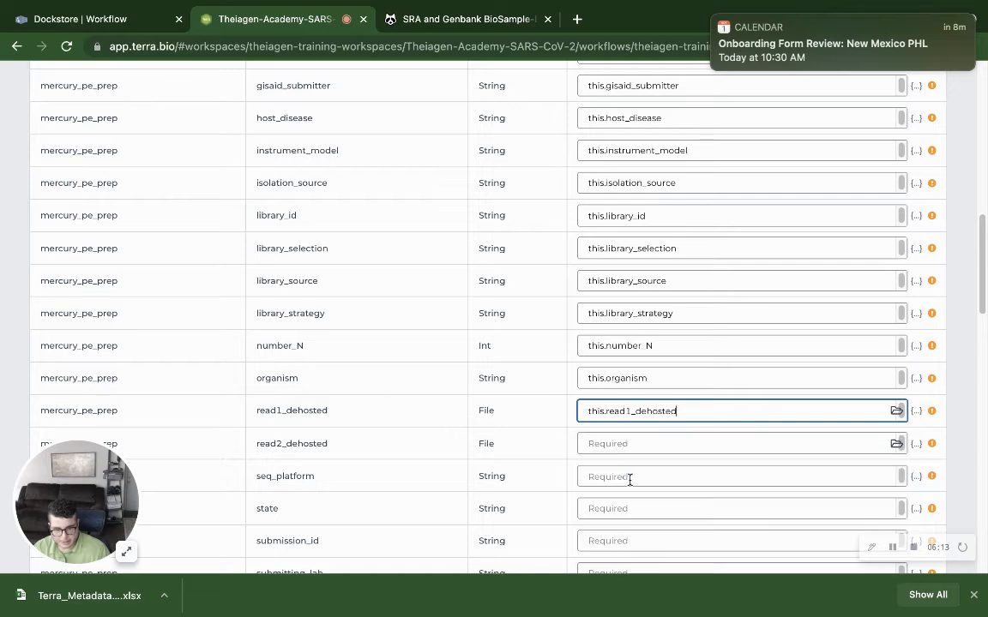
Set the attribute of the read2_dehosted input to this.read2
scroll(305, 407, down, 2)
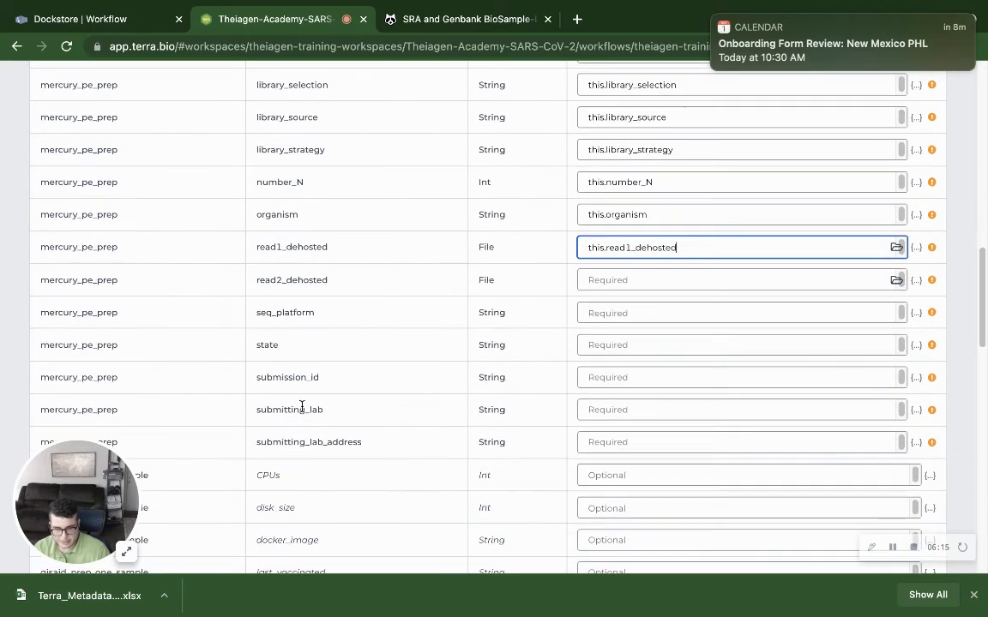
click(657, 281)
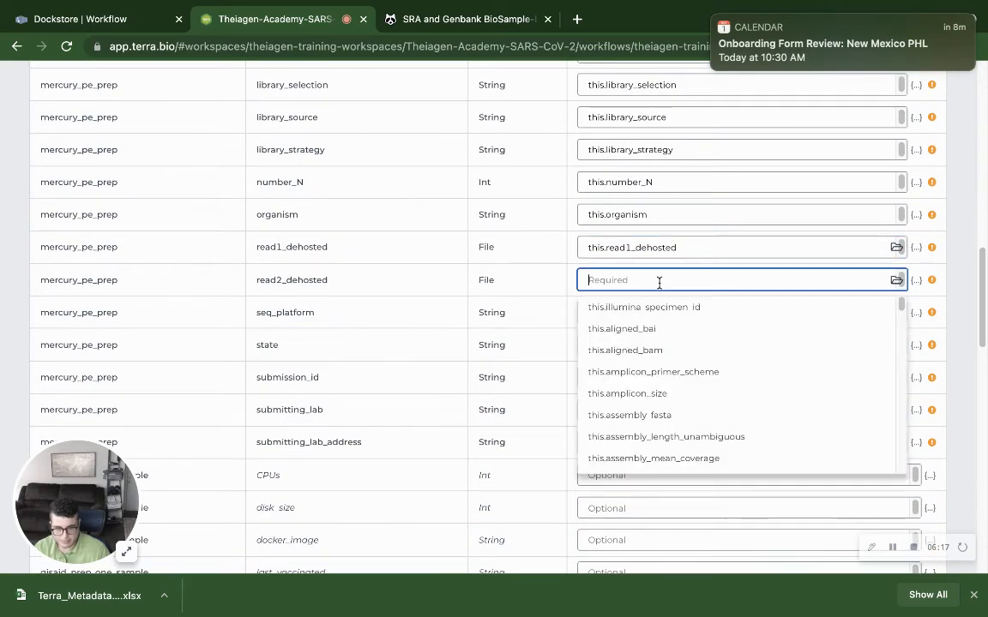
text(thi)
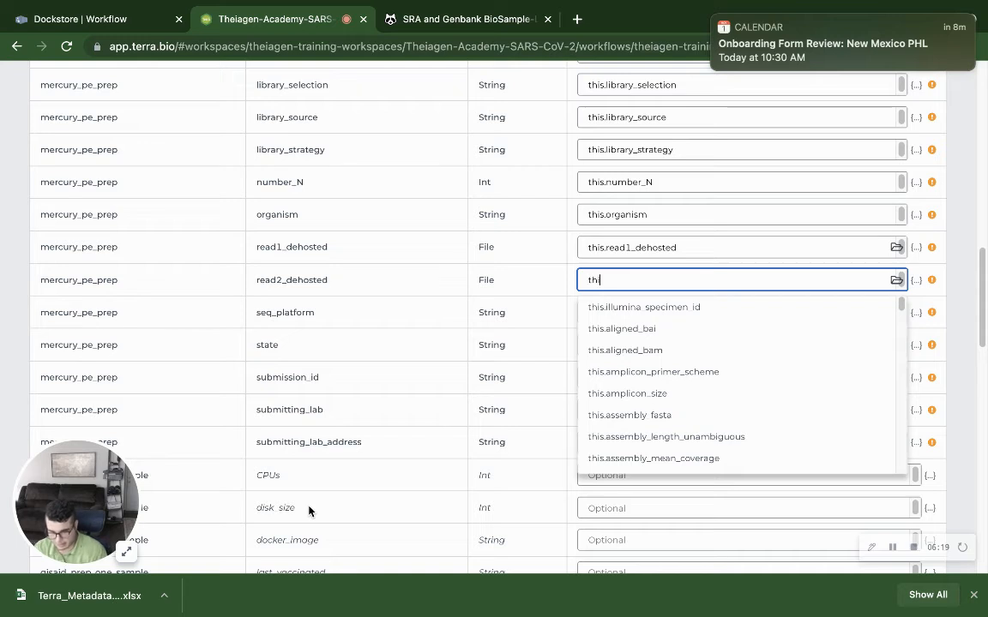
text(s.)
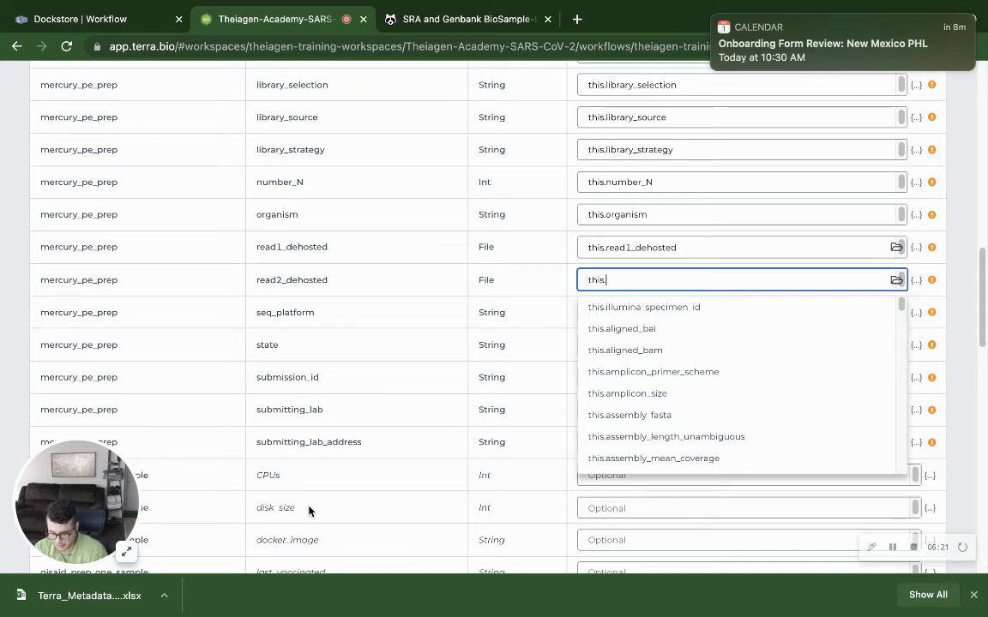
text(re)
key(Down)
key(Down)
key(Down)
key(Down)
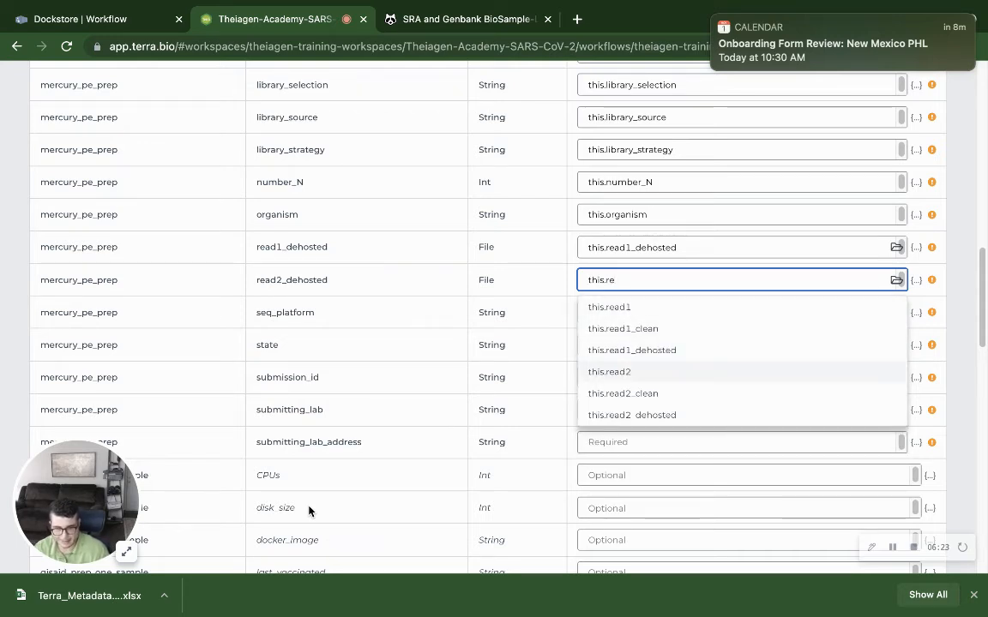
key(Return)
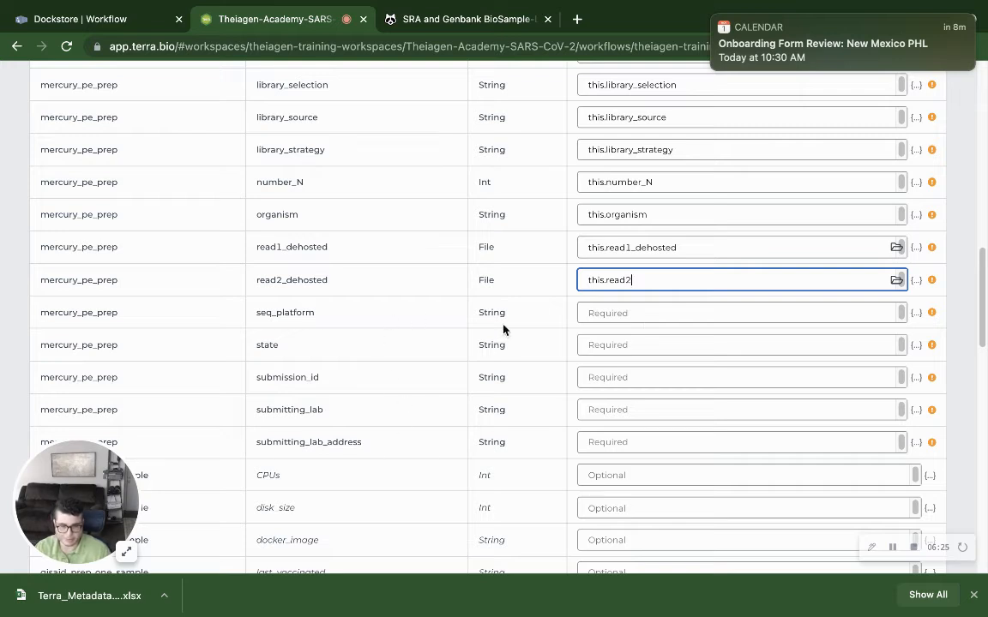
Set the attribute of the seq_platform input to this.seq_platform
click(645, 316)
text(thi)
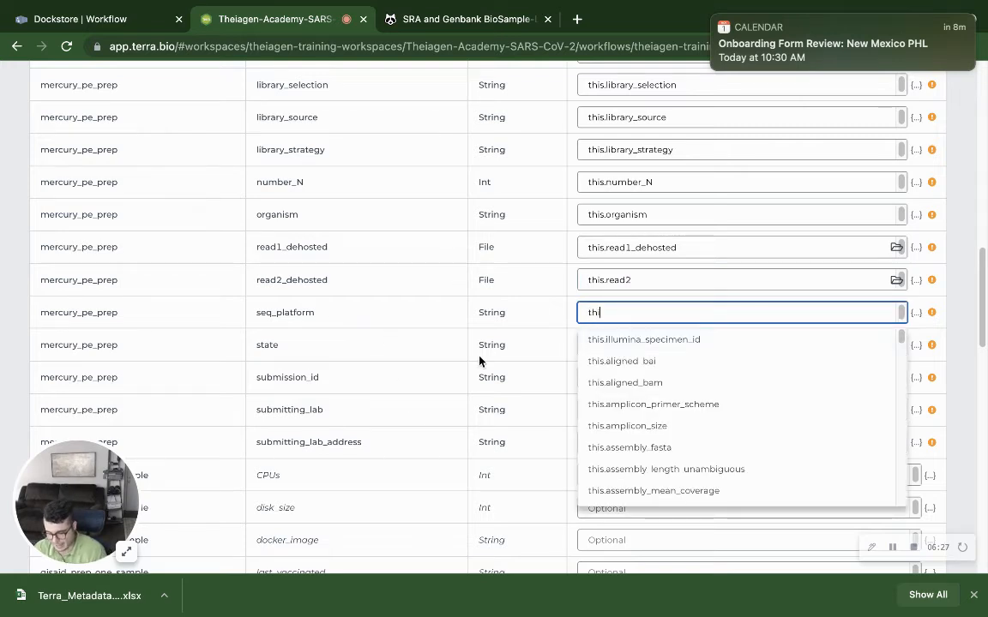
text(s.seq)
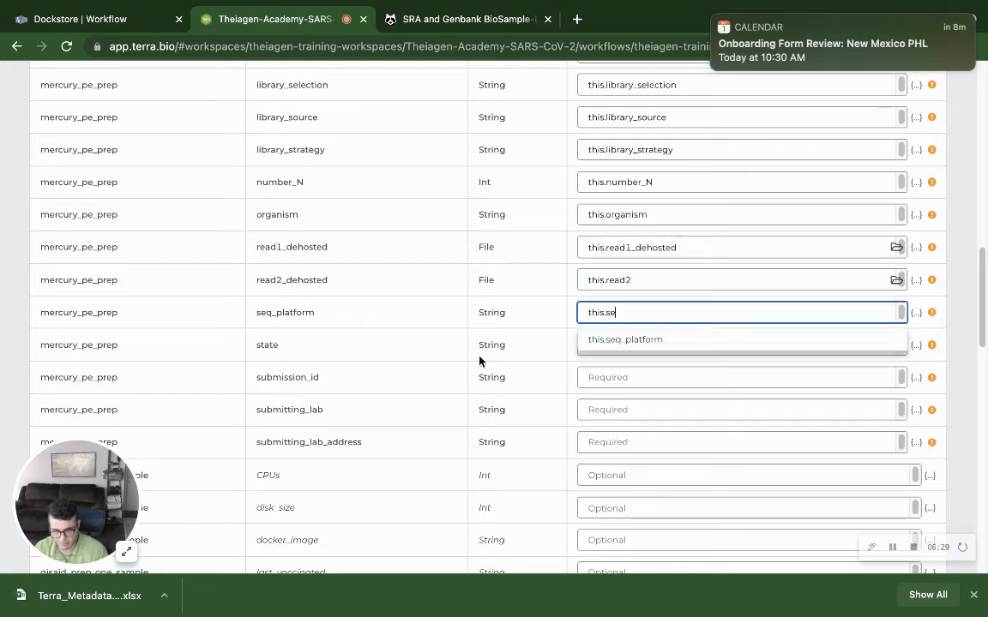
key(Return)
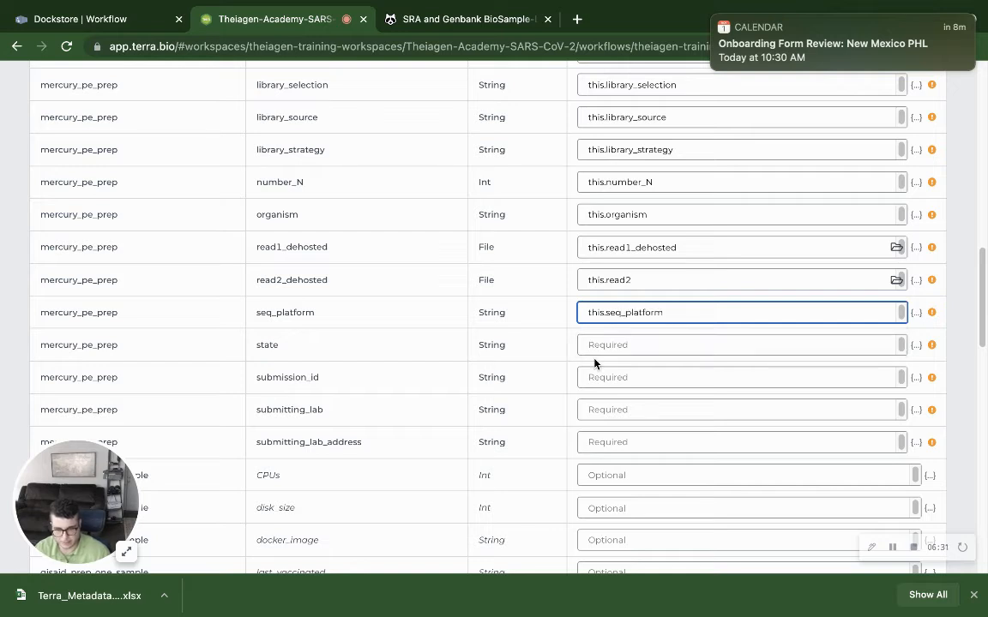
Set the attribute of the state input to this.state and of the submission_id input to this.submission_id
click(666, 347)
text(this.st)
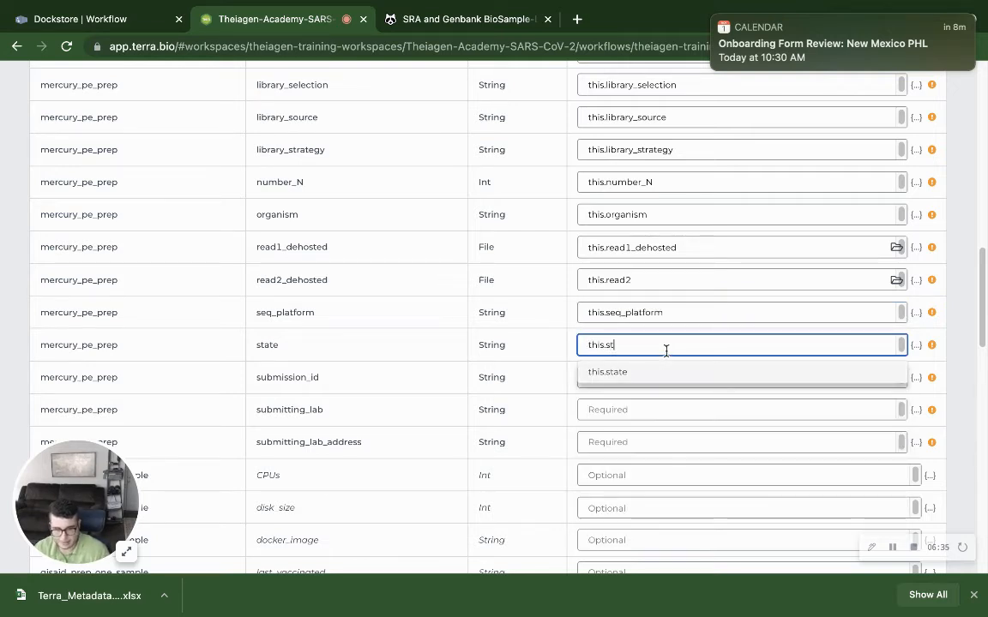
key(Return)
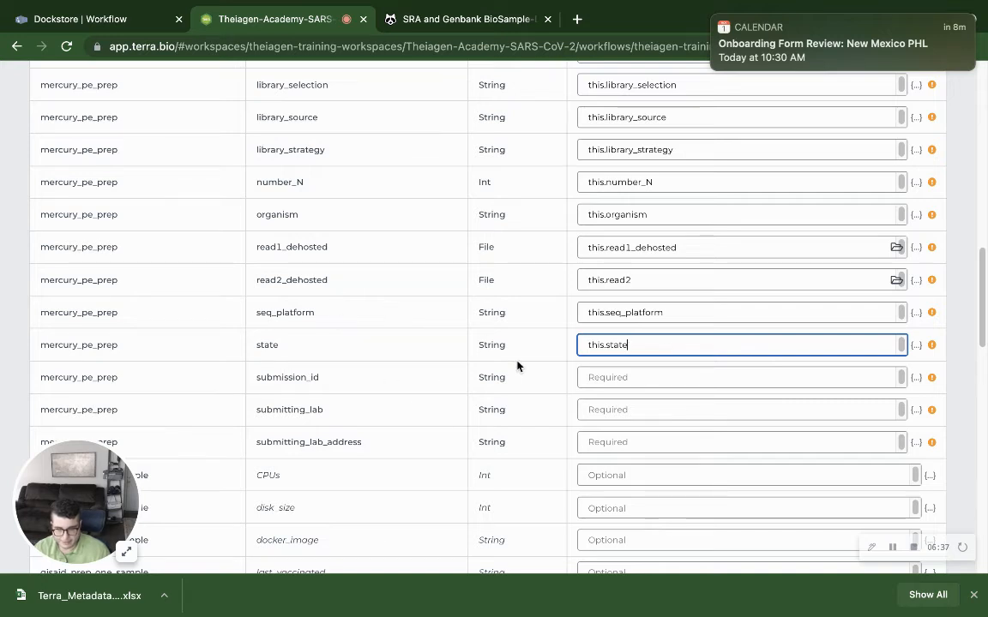
click(691, 375)
text(this.sub)
key(Down)
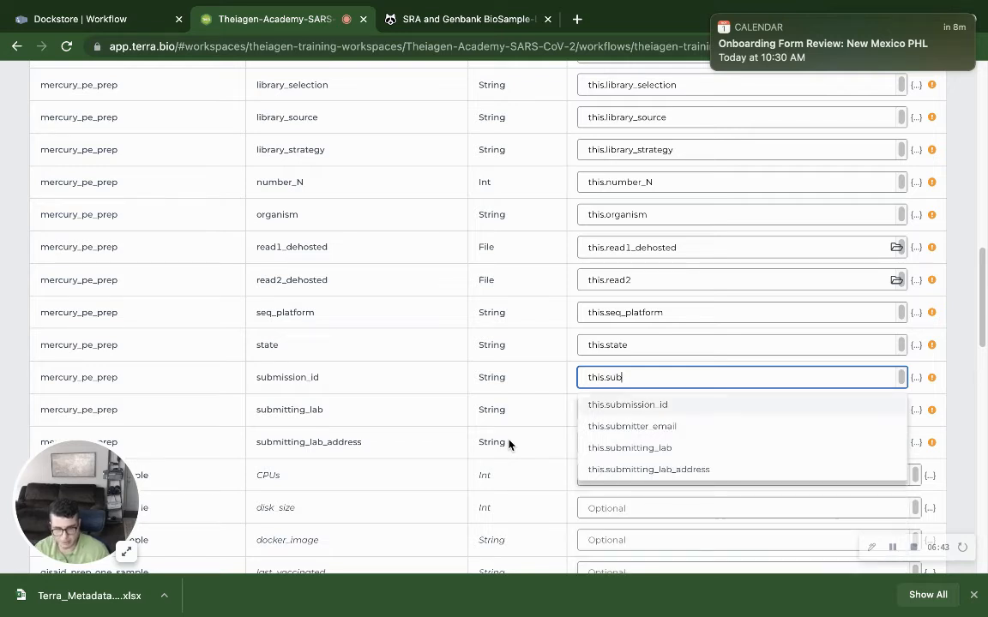
key(Return)
Set the attribute of the required submitting_lab input to this.submitting_lab
click(687, 405)
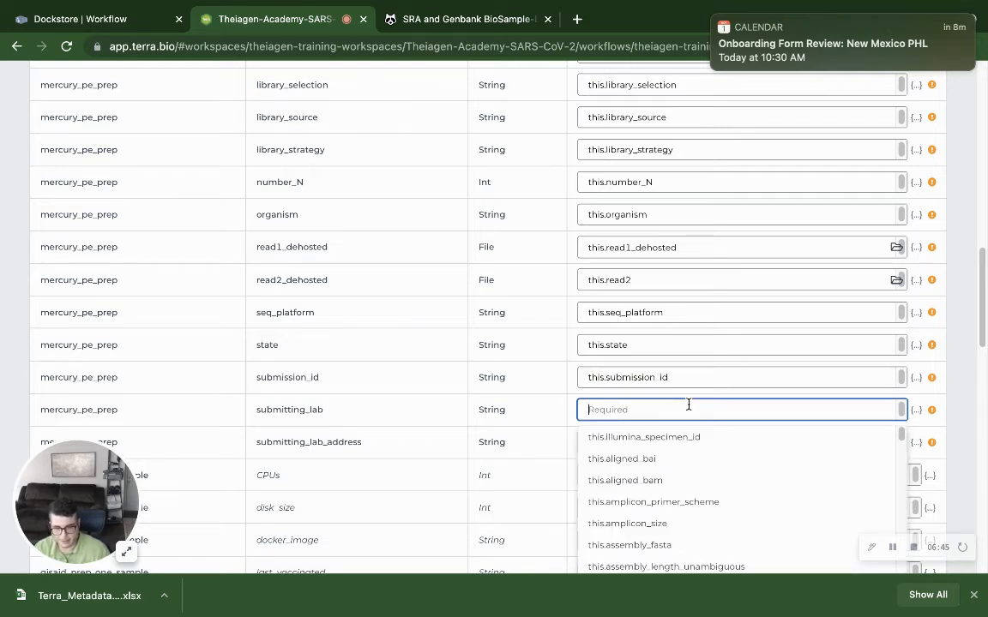
text(this)
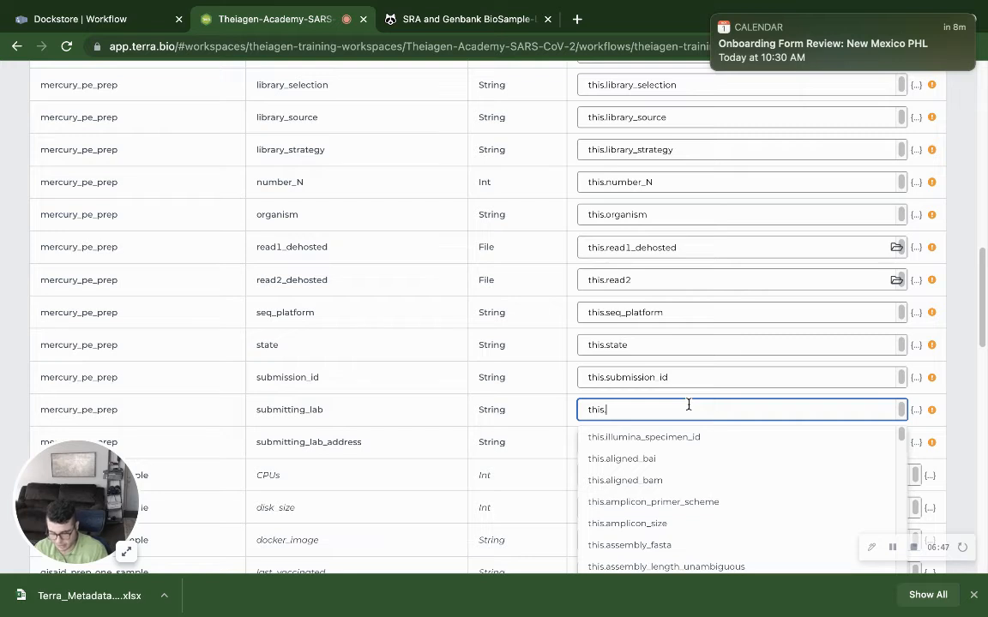
text(.sub)
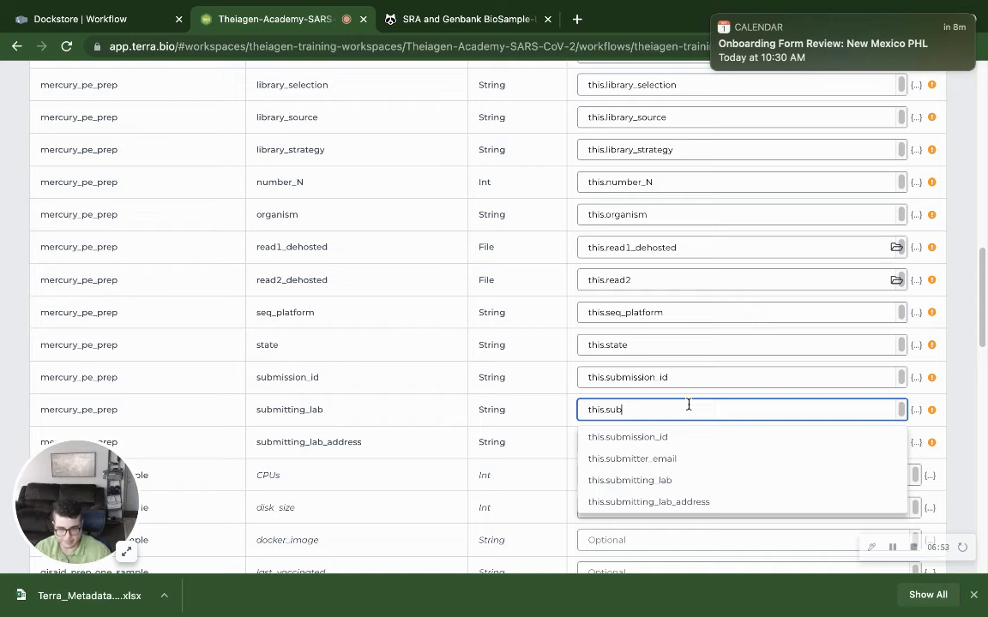
key(Down)
key(Down)
key(Down)
key(Return)
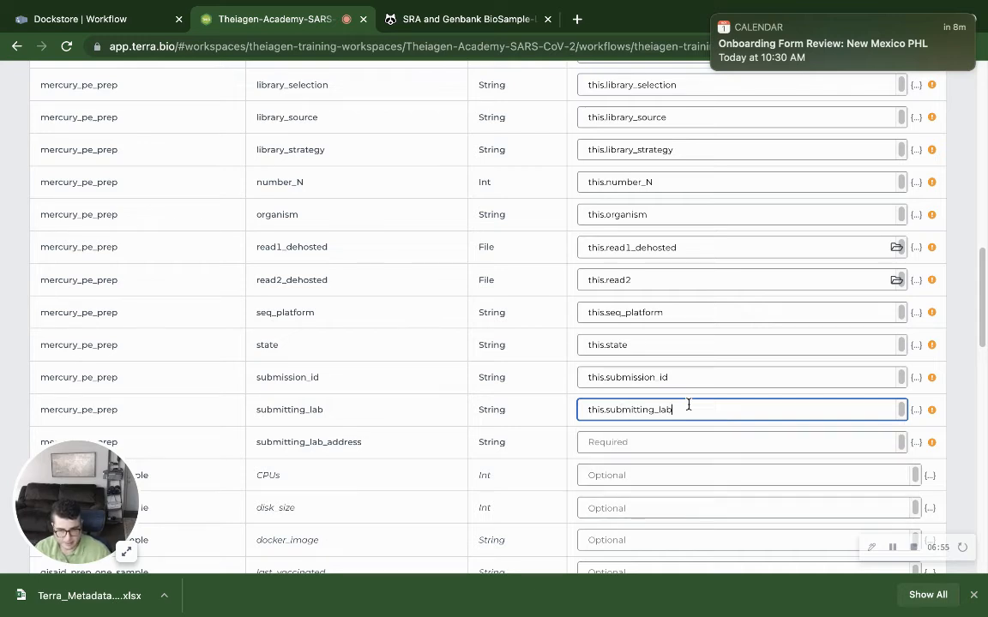
Set the attribute of the required submitting_lab_address input to this.submitting_lab_address
click(623, 441)
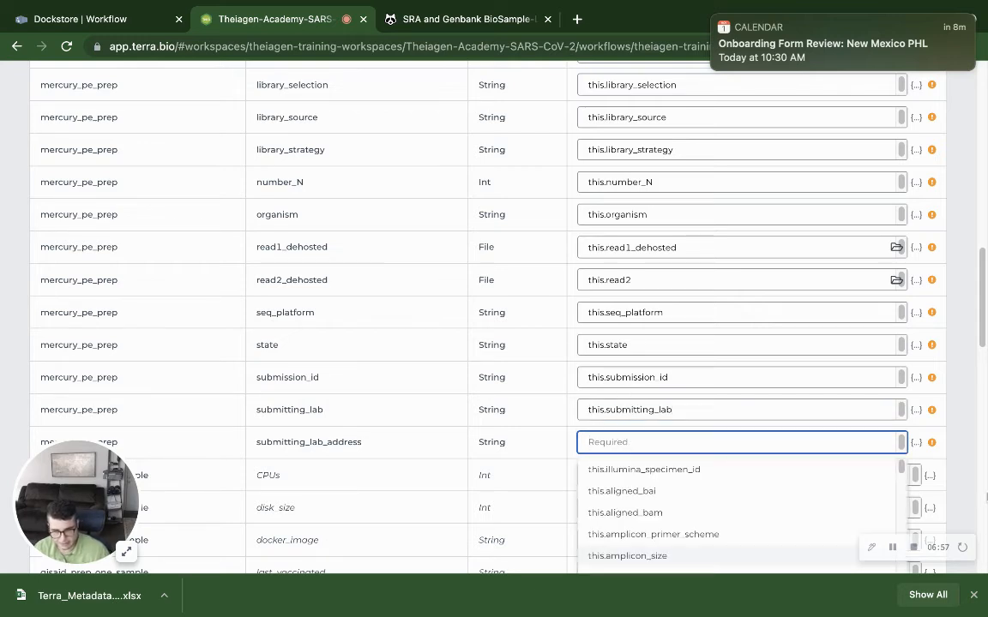
text(this.sub)
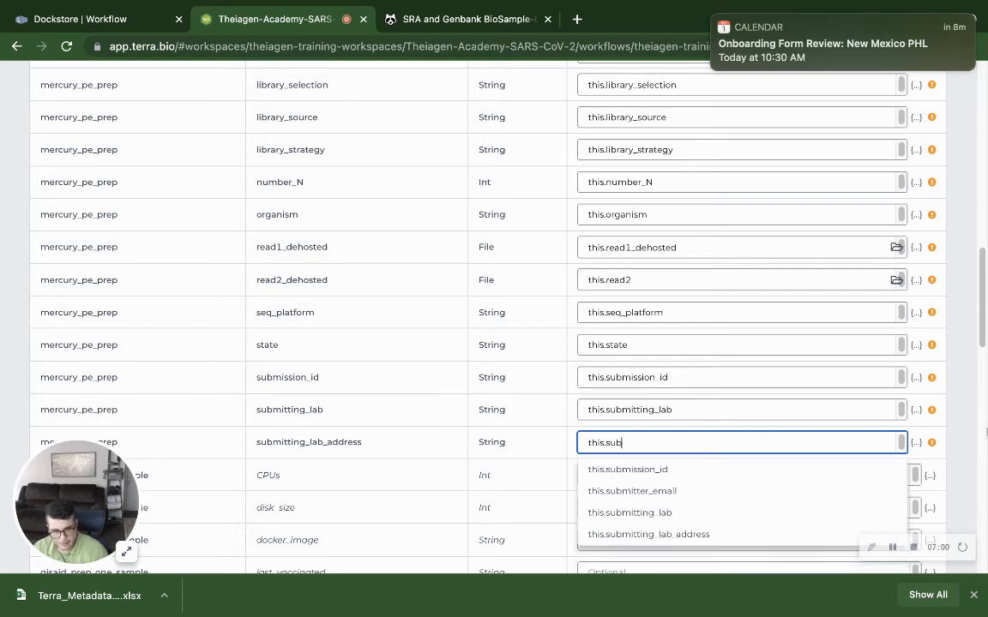
click(724, 534)
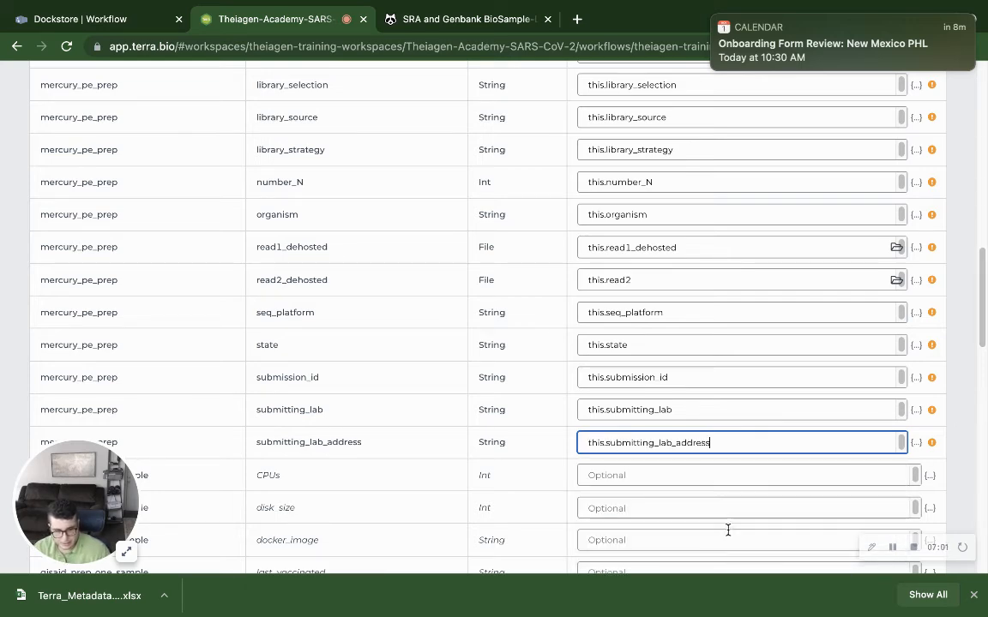
Set the attribute of the optional mercury_pe_prep input purpose_of_sampling to this.purpose_of_sampling
scroll(934, 403, down, 8)
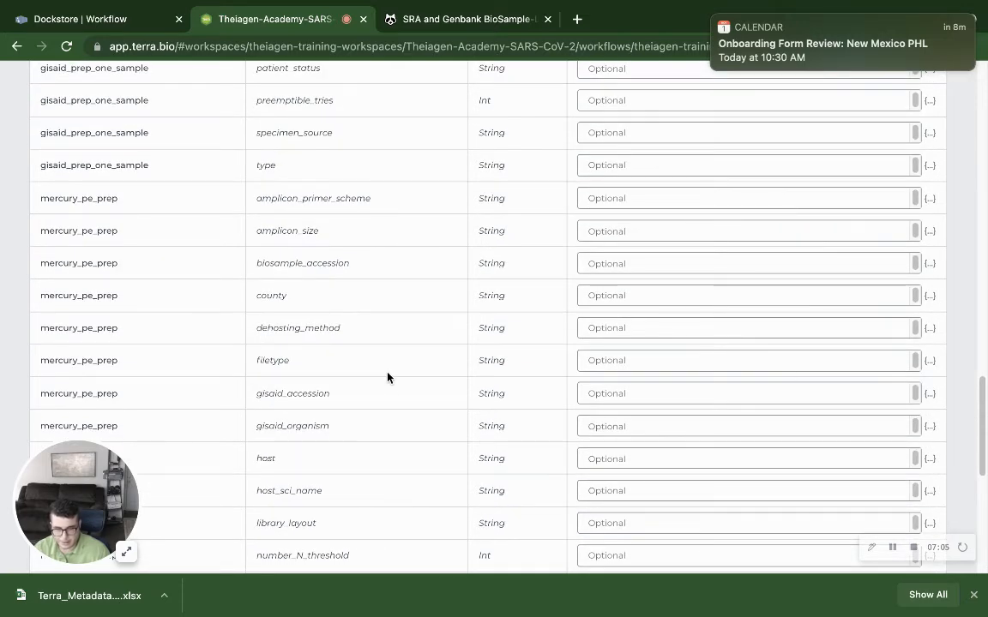
scroll(388, 377, down, 10)
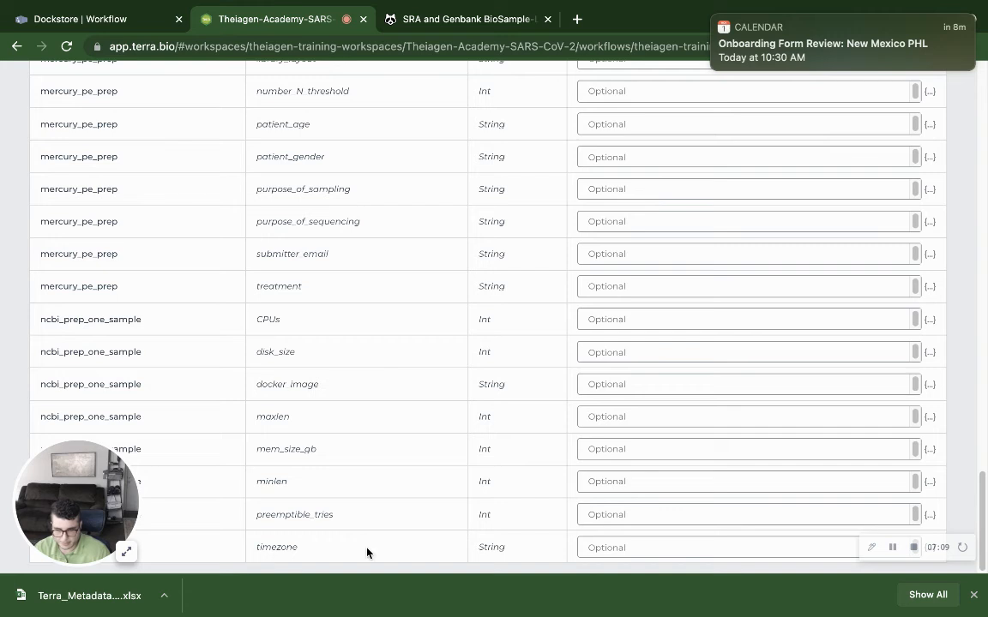
scroll(362, 518, up, 3)
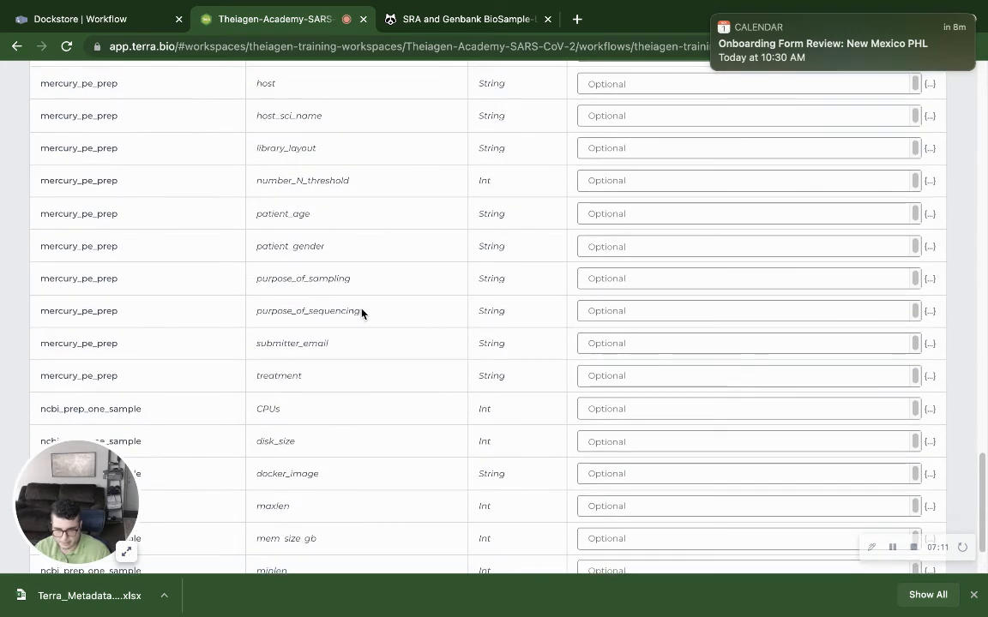
click(613, 278)
text(this.pur)
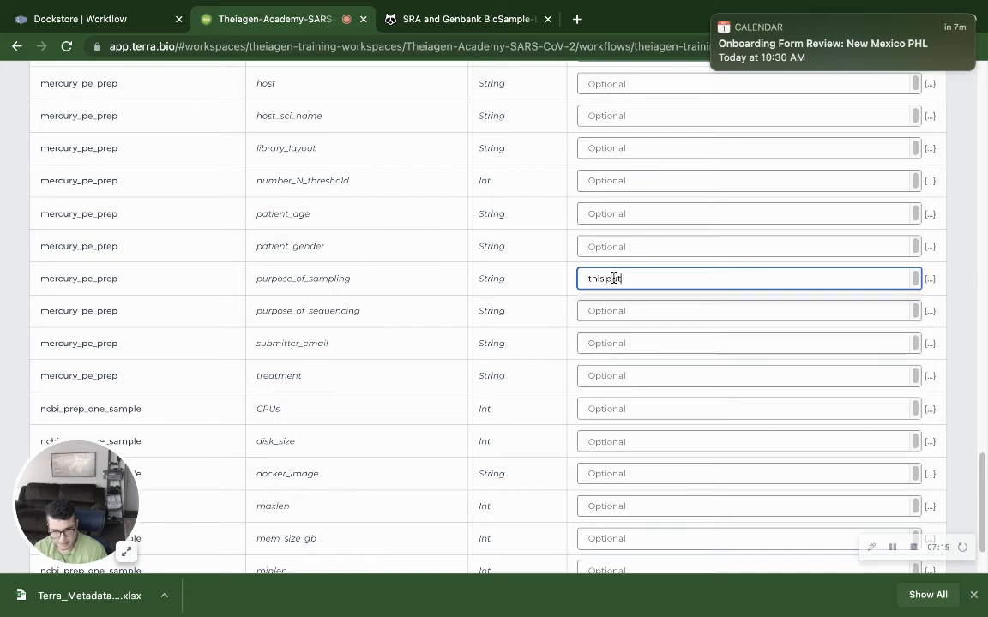
key(Down)
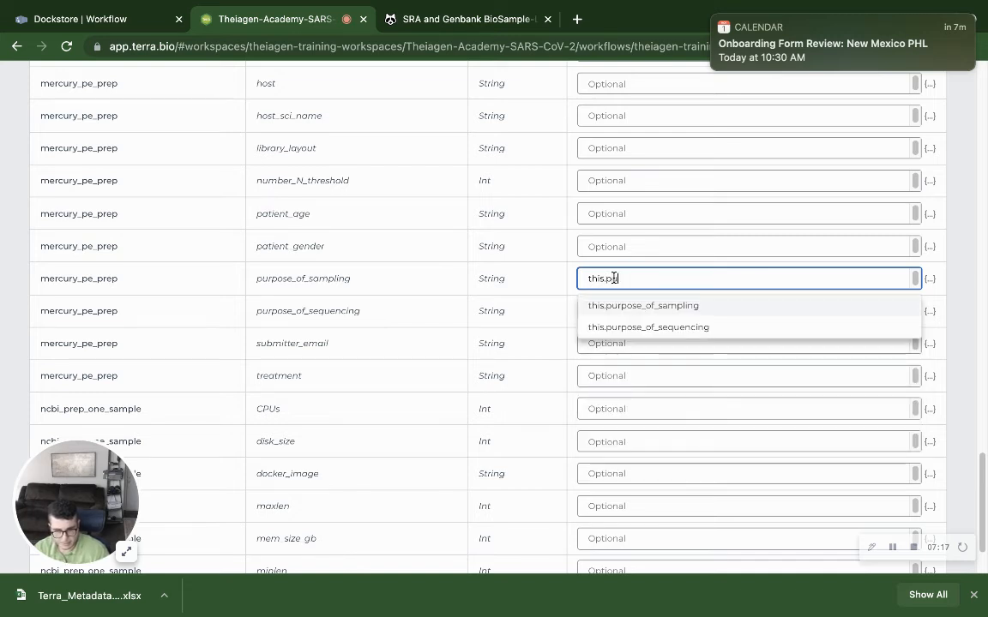
key(Return)
Set the attribute of the optional purpose_of_sequencing input to this.purpose_of_sequencing and dismiss the calendar notification
click(620, 310)
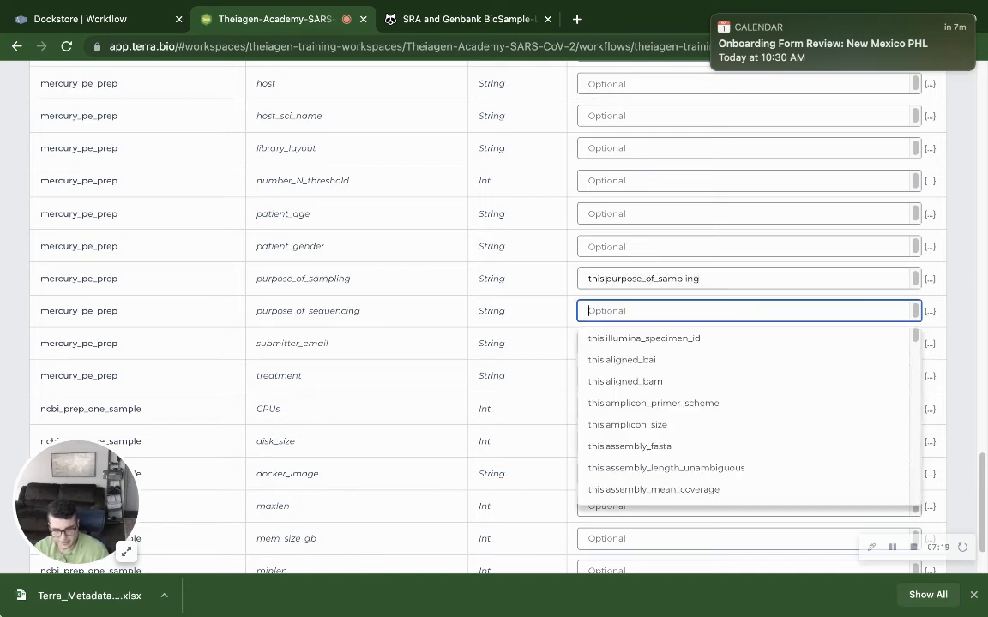
text(tjh)
key(BackSpace)
key(BackSpace)
text(hi)
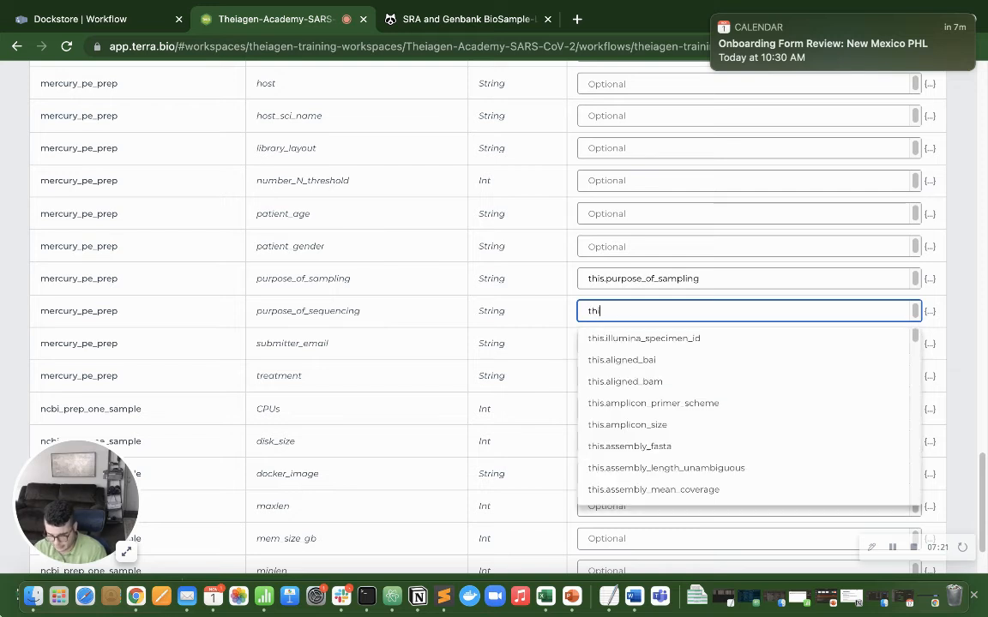
text(s.pu)
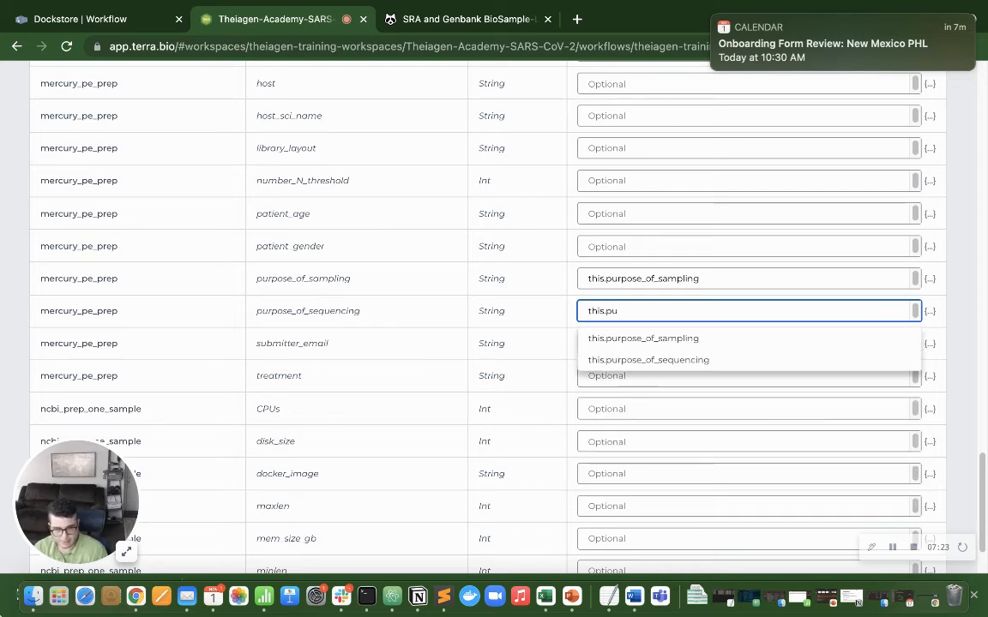
text(r)
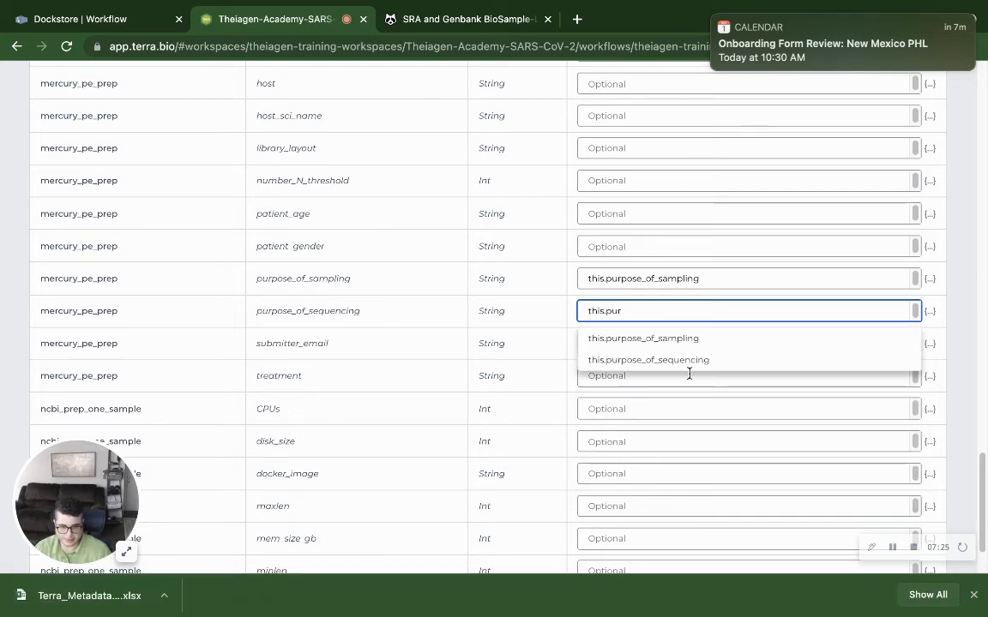
click(698, 361)
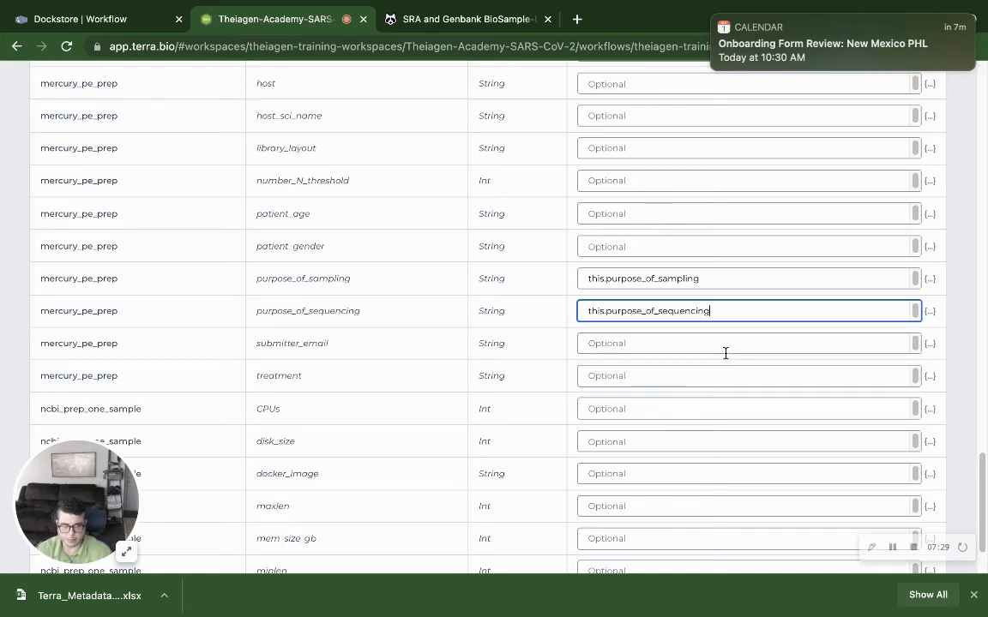
click(713, 16)
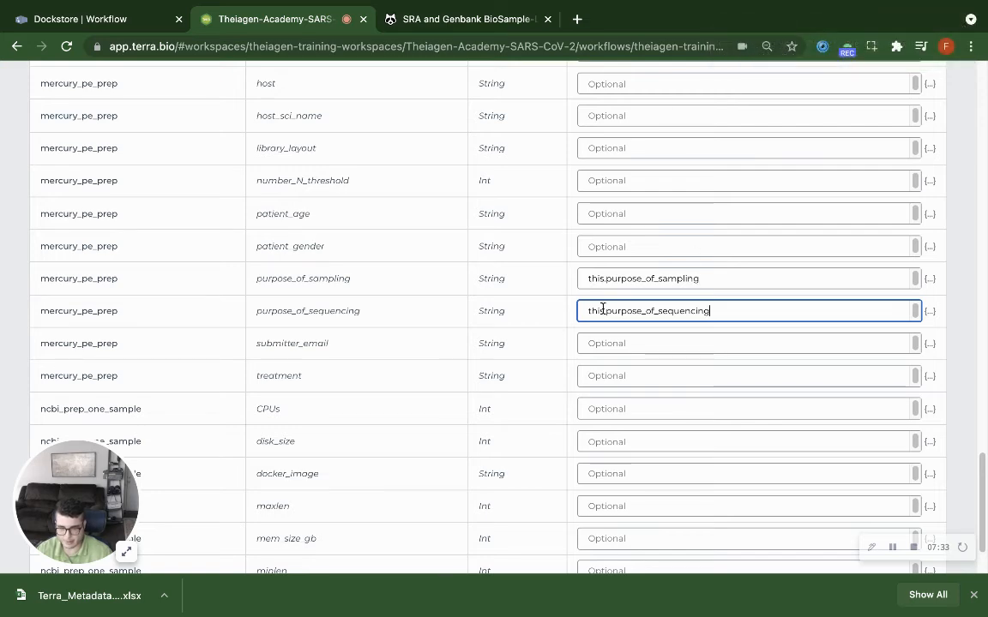
Set the attribute of the optional mercury_pe_prep input amplicon_primer_scheme to this.amplicon_primer_scheme
scroll(592, 309, up, 5)
scroll(602, 309, up, 7)
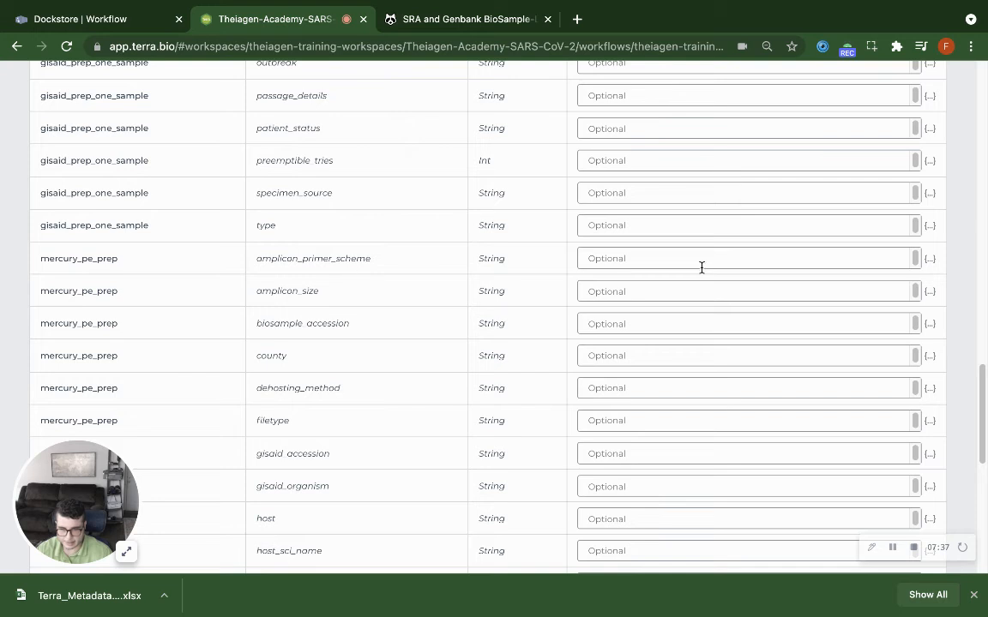
click(695, 259)
text(thi)
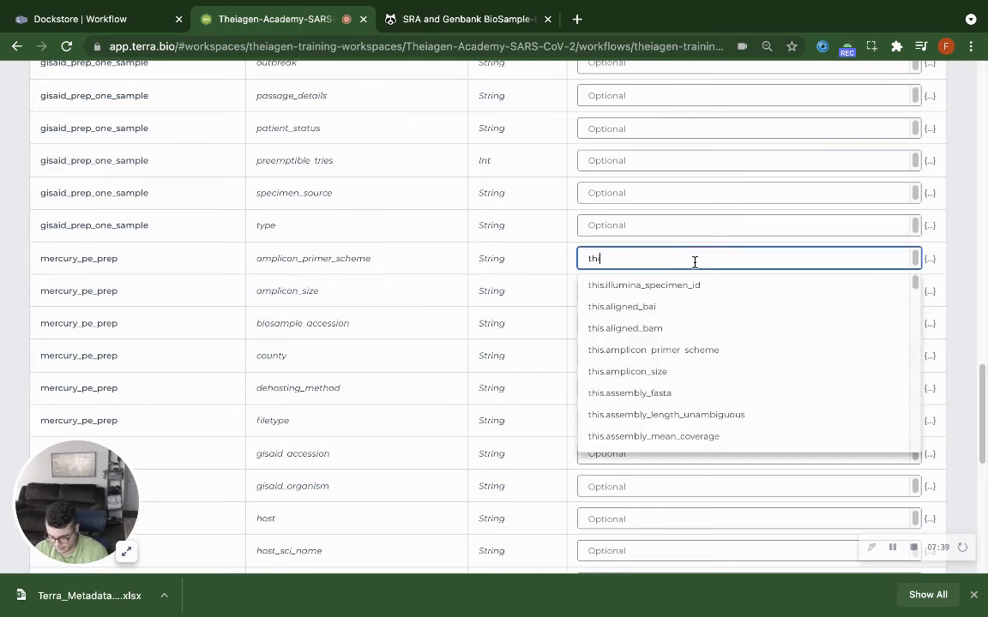
text(s.ampl)
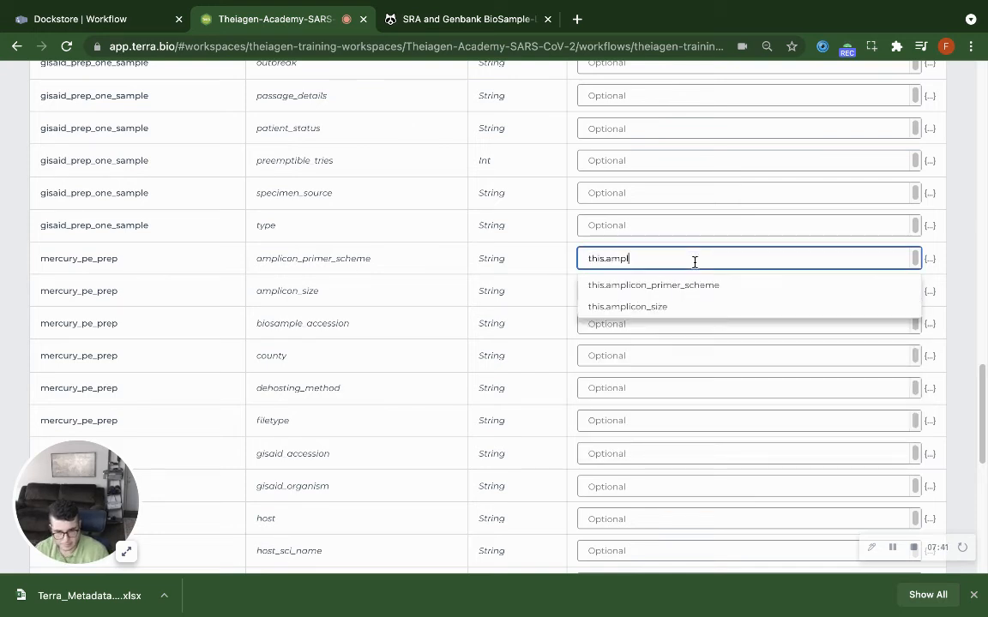
key(Return)
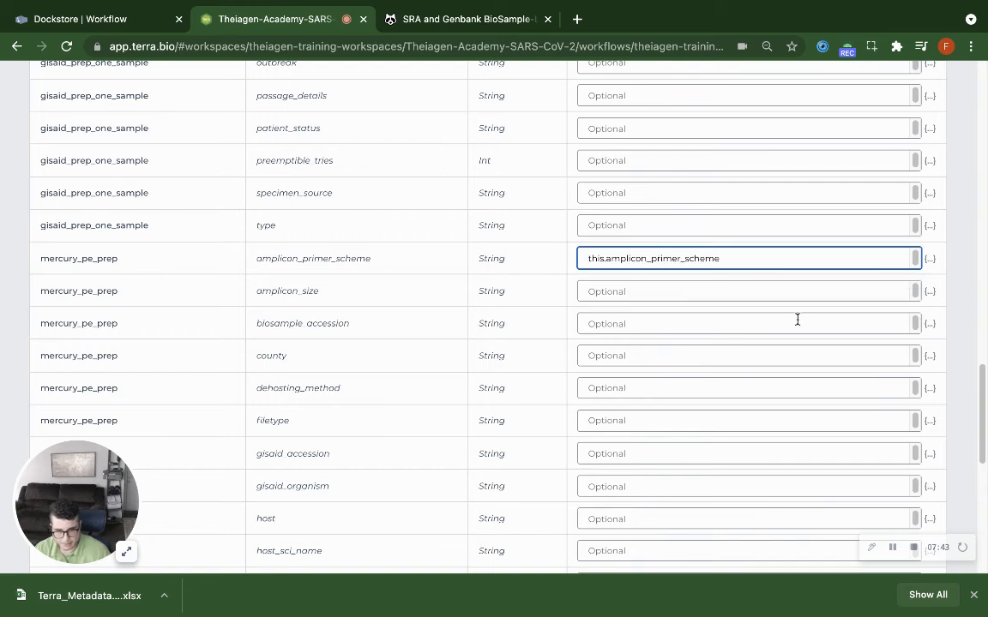
Set the attribute of the optional amplicon_size input to this.amplicon_size
click(778, 288)
text(this.ampl)
key(Down)
key(Down)
key(Return)
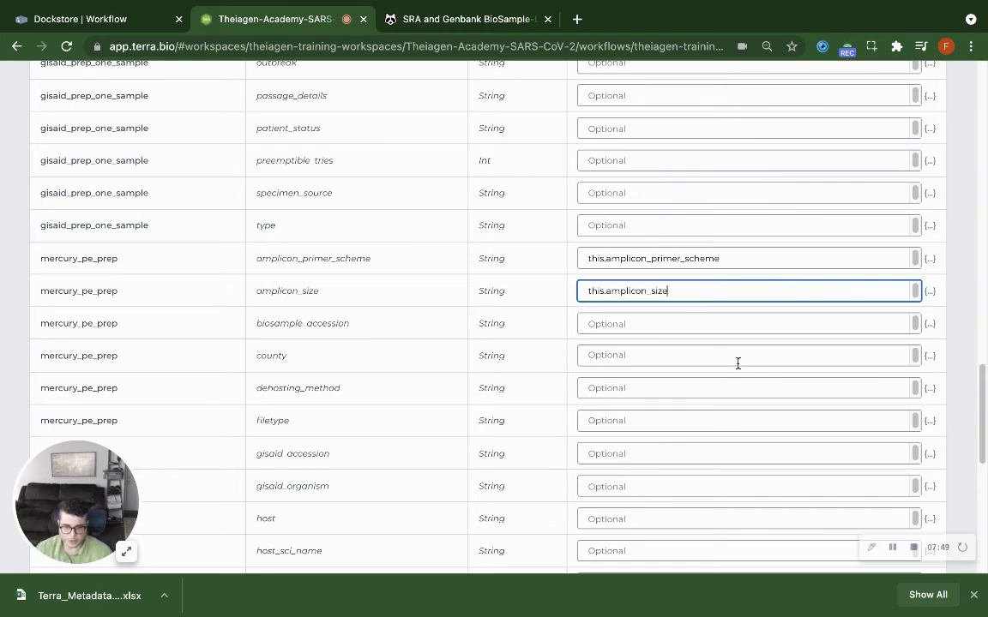
Save the input configuration of the Mercury_PE_Prep workflow
scroll(335, 485, down, 7)
scroll(755, 370, up, 20)
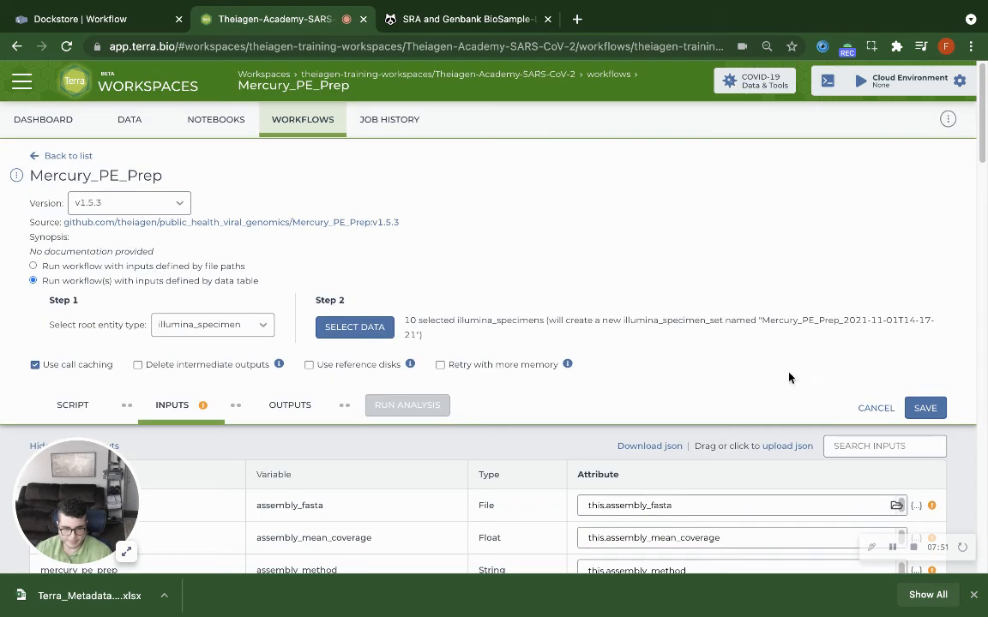
click(929, 412)
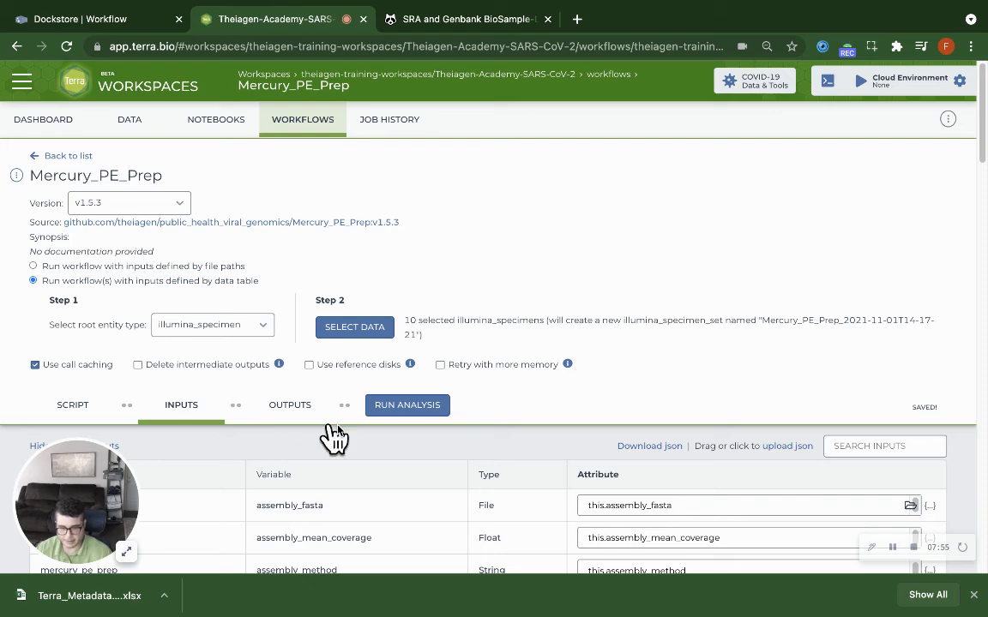
Fill all Mercury_PE_Prep output attributes with their defaults and save the workflow configuration
click(293, 408)
scroll(755, 367, down, 5)
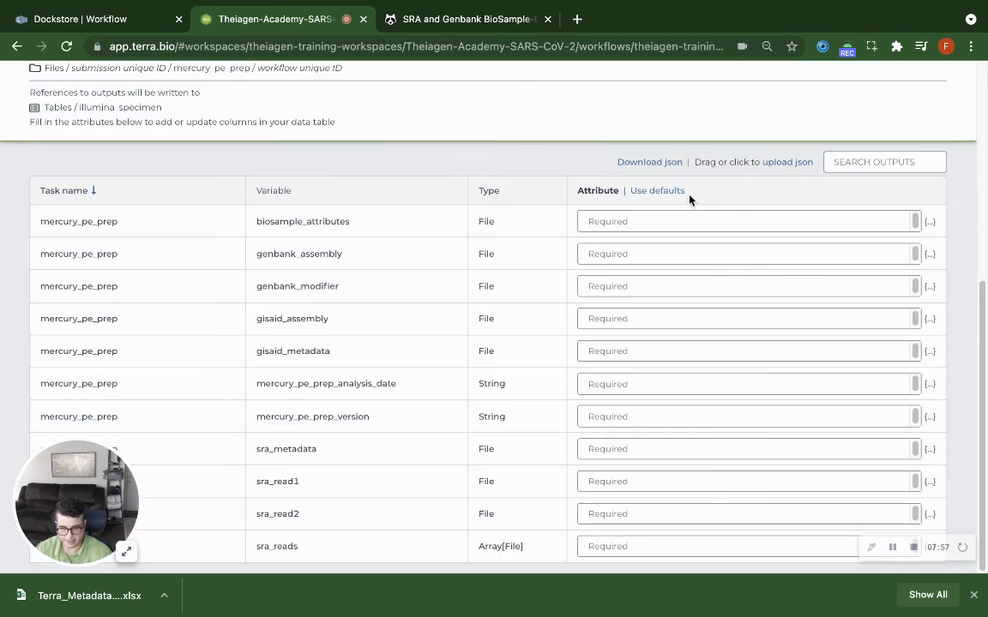
click(660, 190)
click(938, 125)
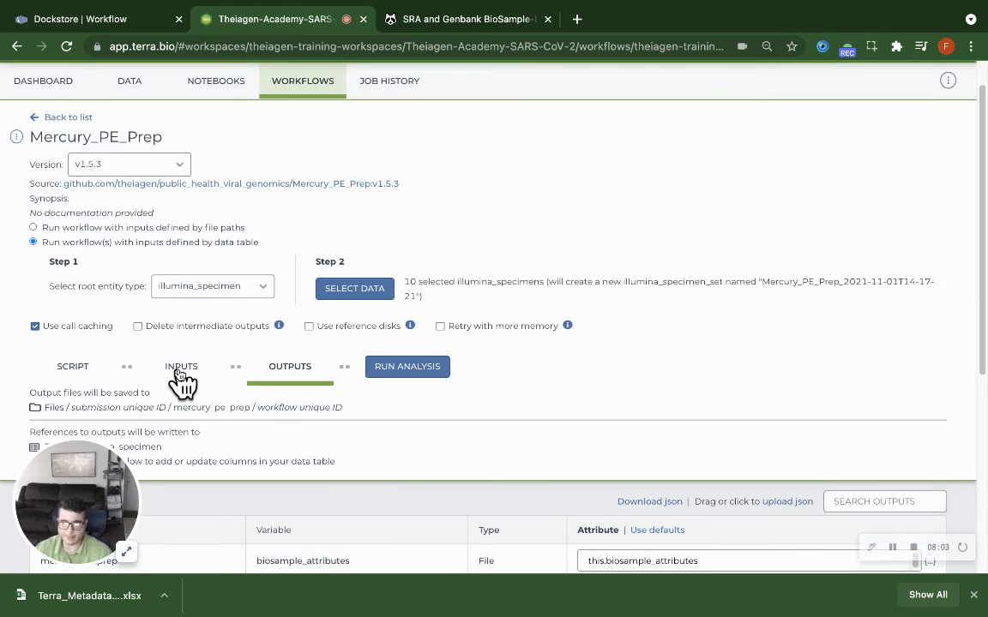
Return to the workflow inputs and set the attribute of the optional submitter_email input to this.submitter_email
click(178, 371)
scroll(632, 402, down, 1)
scroll(633, 402, down, 15)
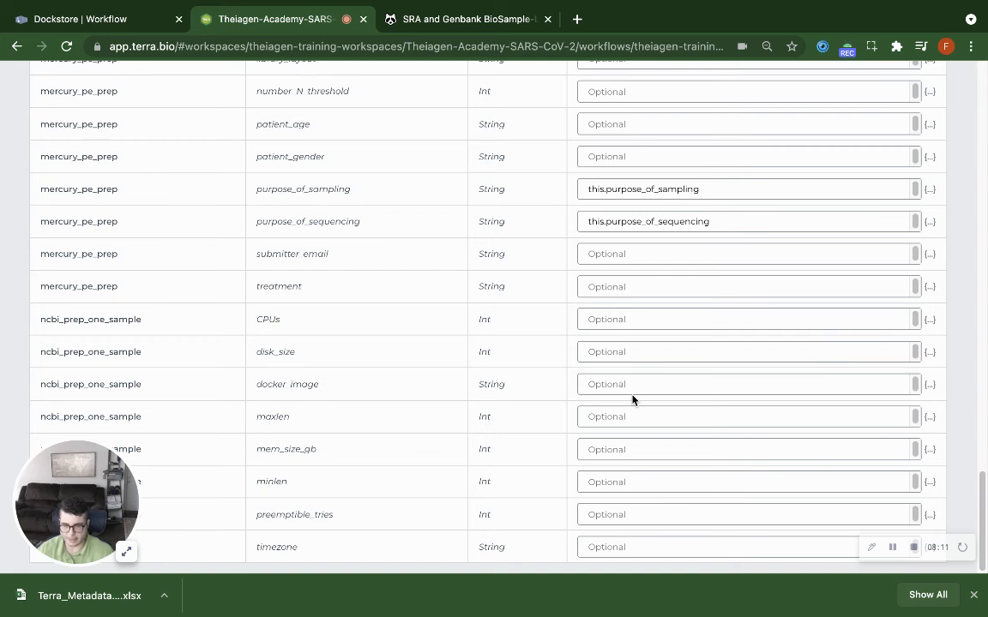
click(616, 253)
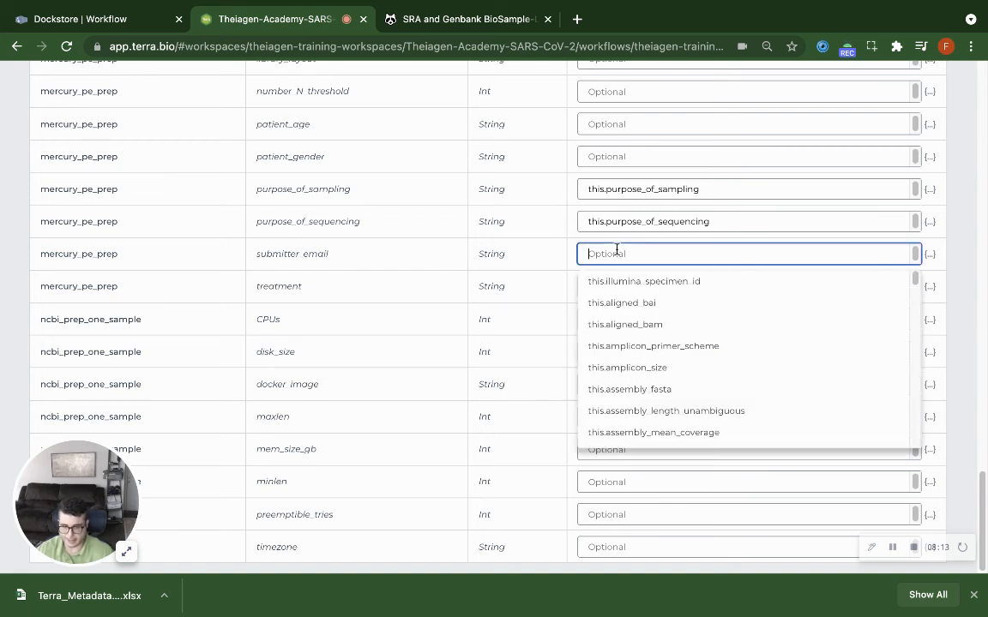
text(this.sub)
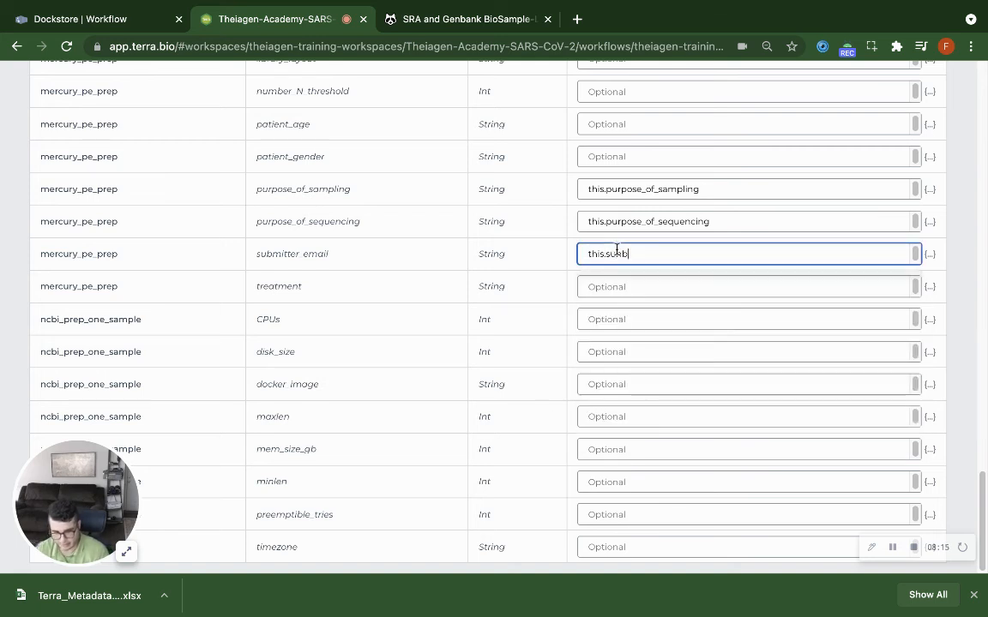
key(BackSpace)
text(s)
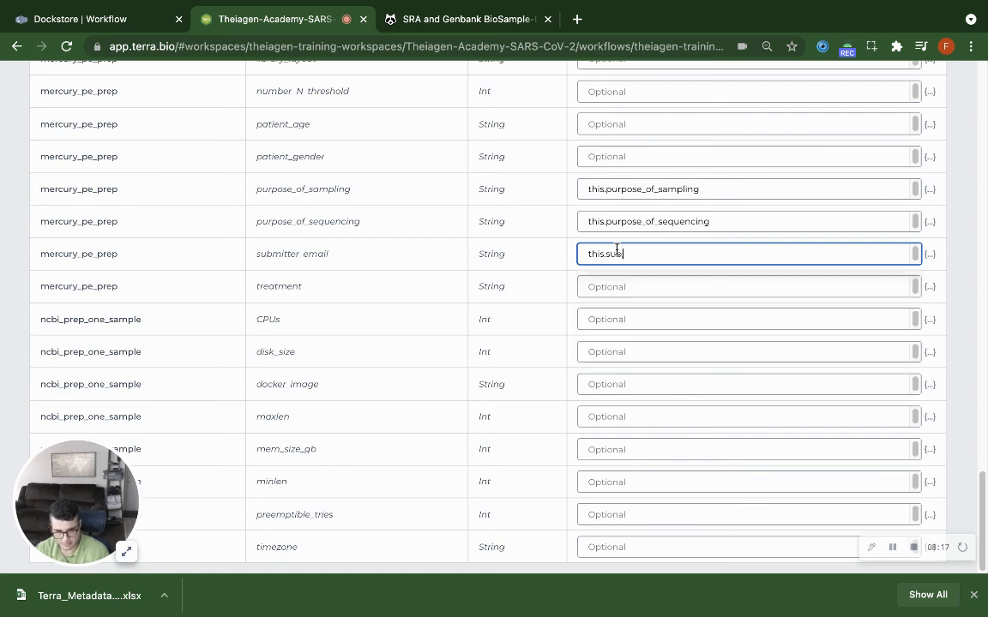
key(BackSpace)
text(bm)
key(Down)
key(Down)
key(Return)
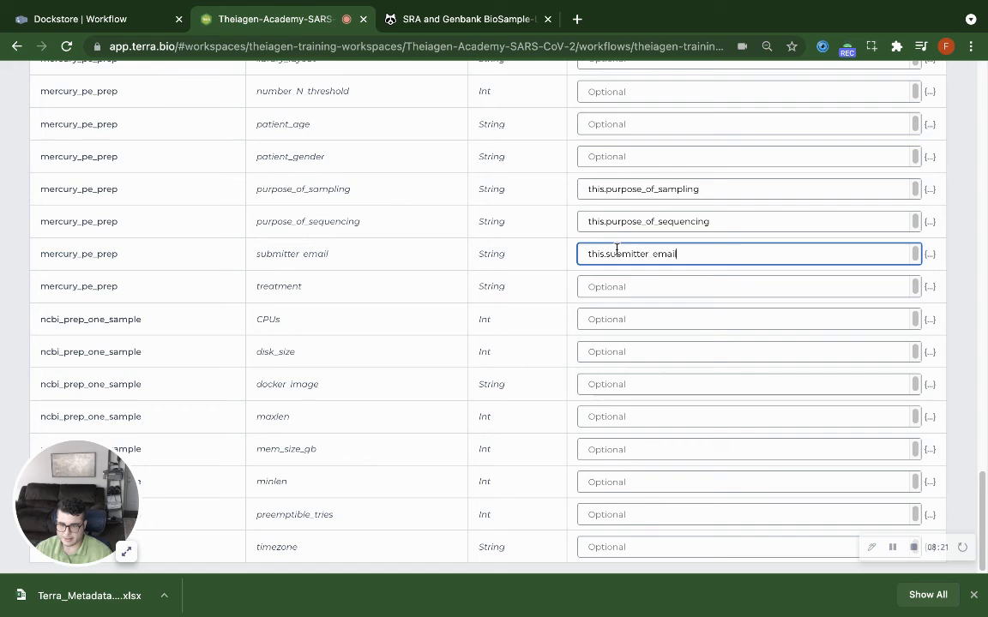
Save the Mercury_PE_Prep configuration with the new submitter_email mapping
scroll(831, 395, up, 1)
scroll(831, 395, up, 15)
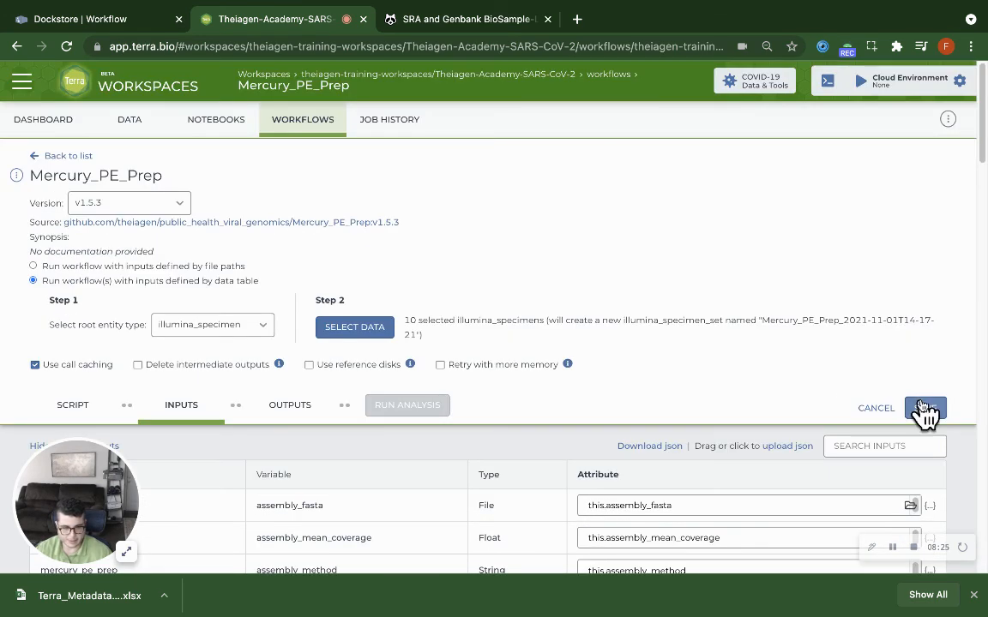
click(924, 409)
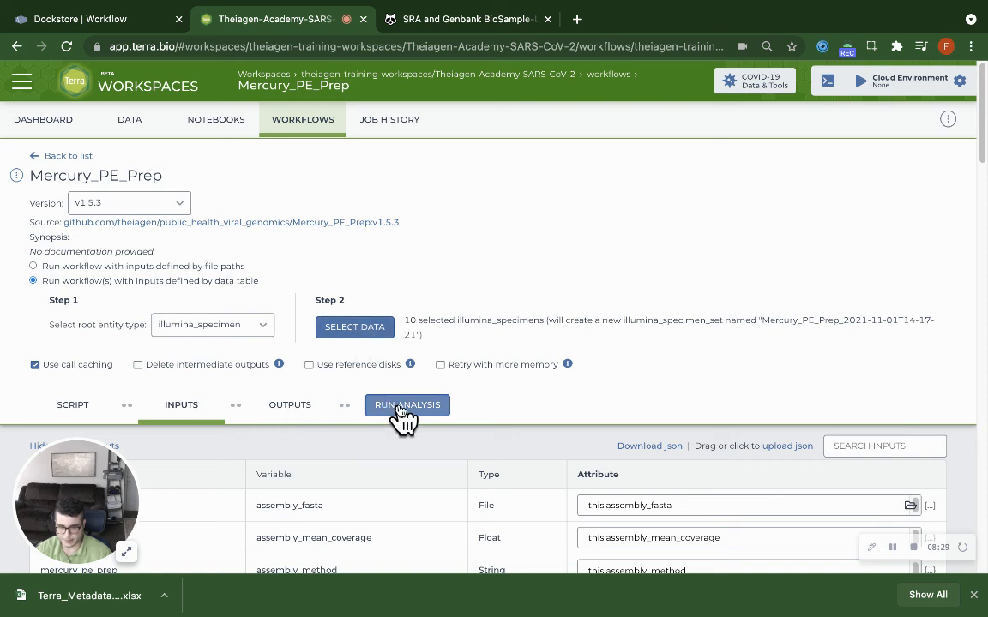
Launch the Mercury_PE_Prep analysis on the selected Illumina specimens with the submission comment illumina_pe_training_data
click(405, 410)
click(482, 264)
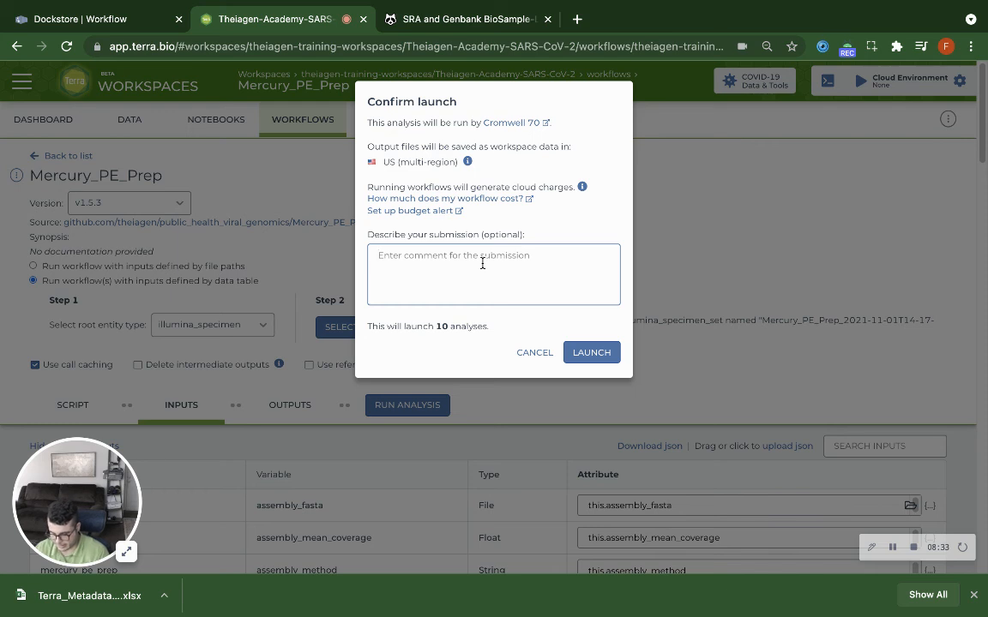
text(ill)
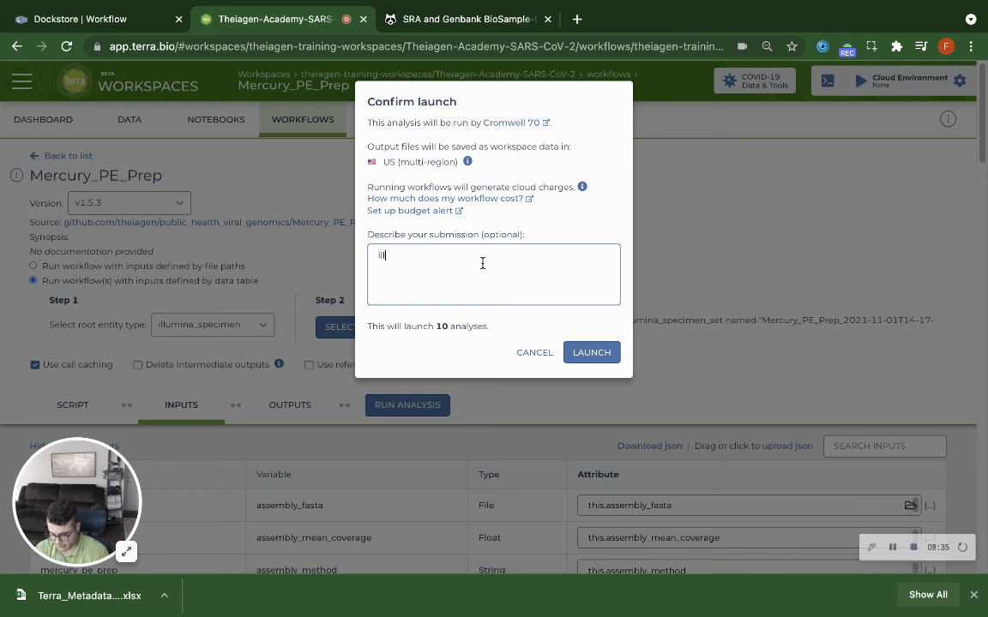
text(umina_pe_)
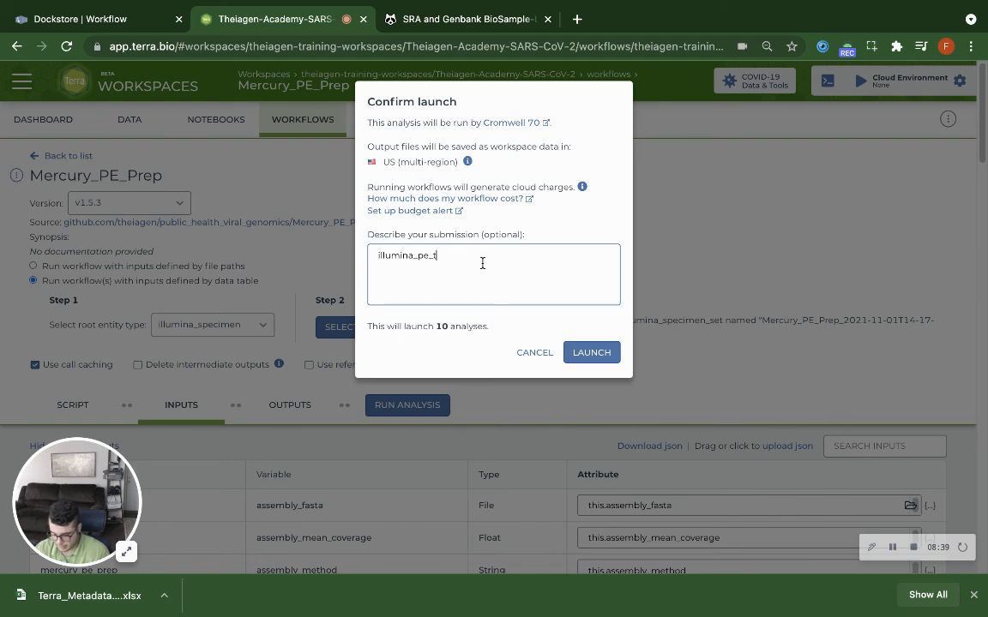
text(training_data)
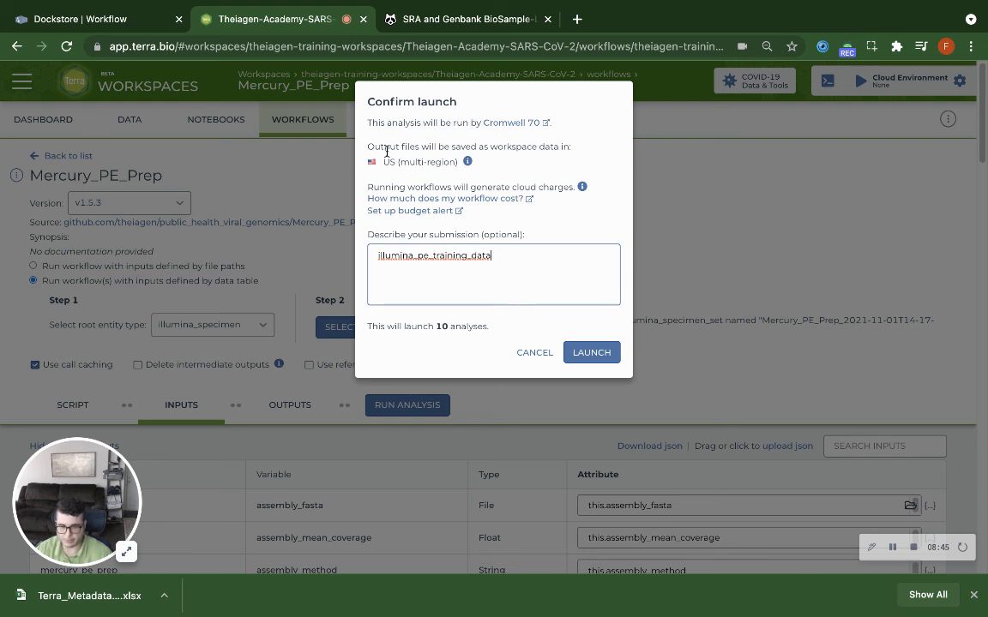
click(609, 357)
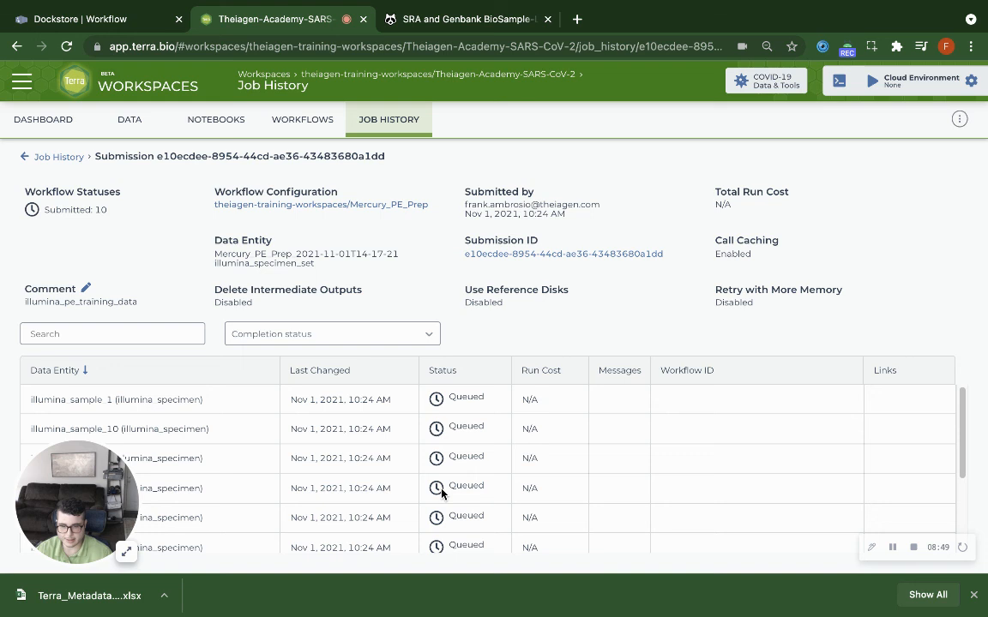
Examine the status of each specimen's workflow in the submission's job history
scroll(441, 493, down, 2)
double_click(458, 399)
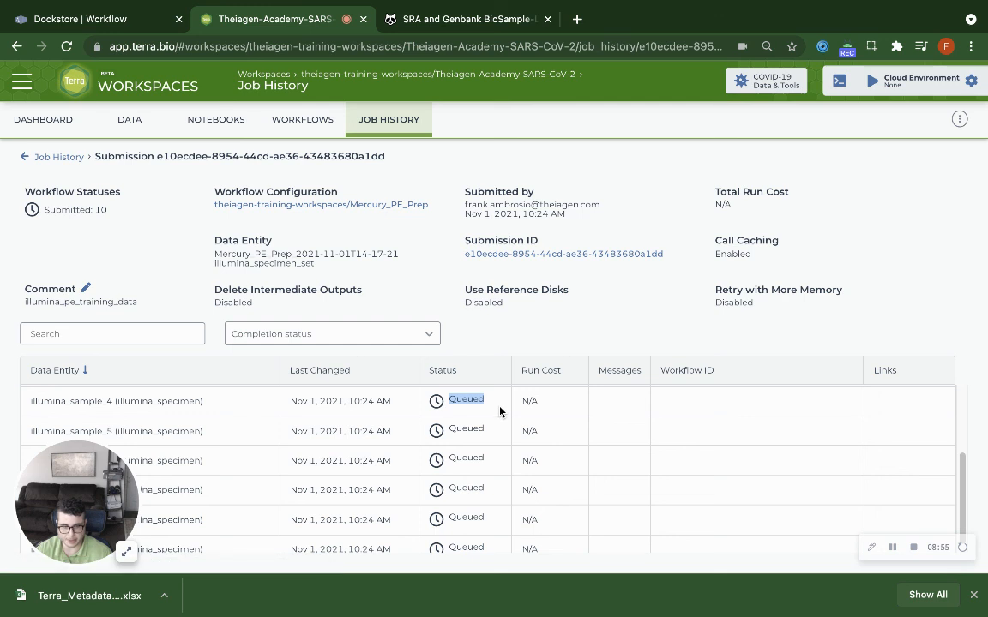
scroll(469, 441, up, 3)
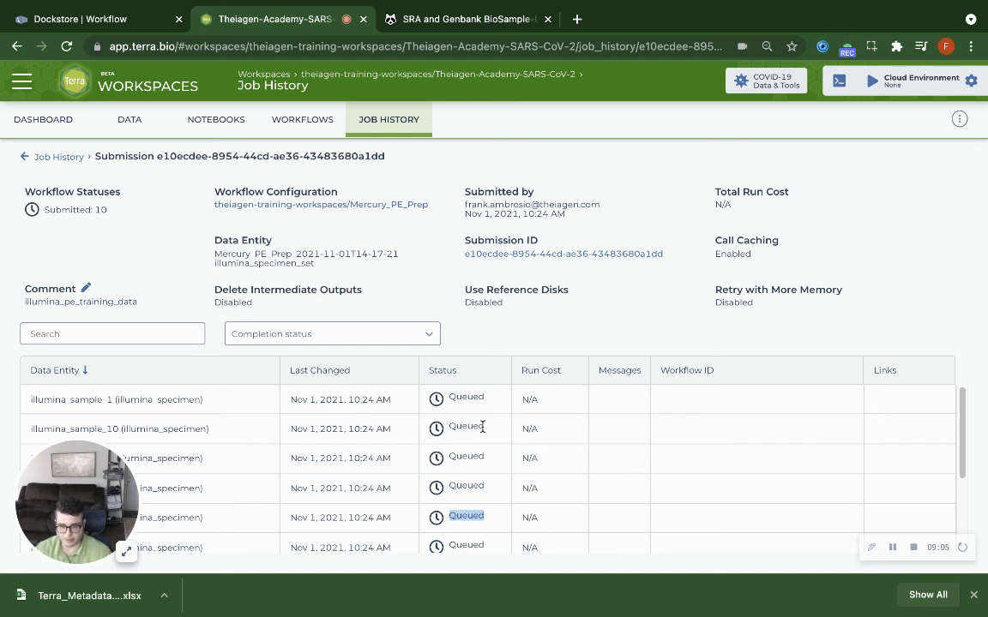
click(652, 333)
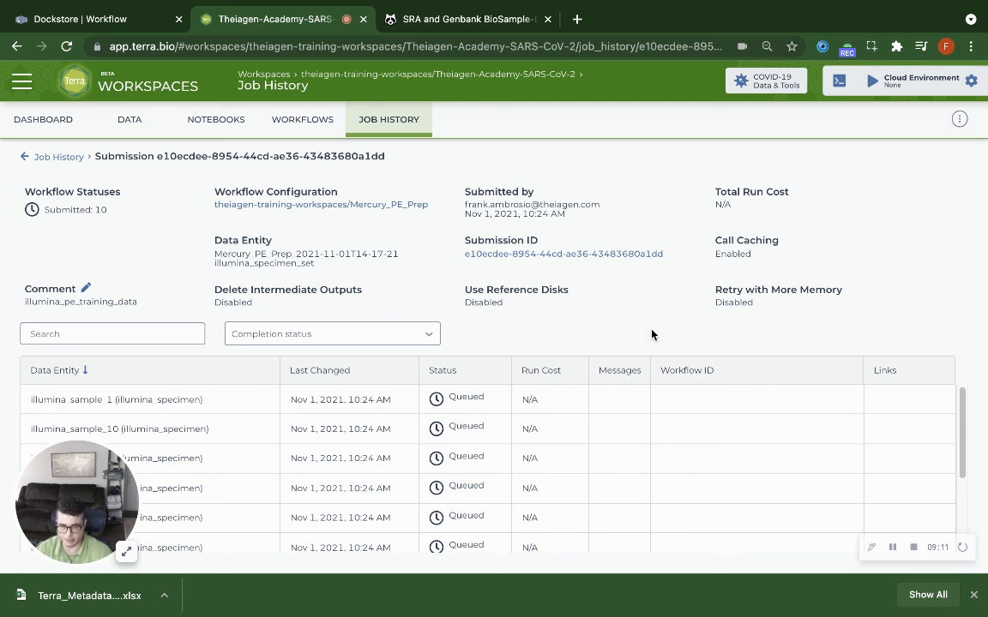
Check the web address of the protocols.io page on SRA and Genbank submission, and return to the Terra submission page
click(441, 21)
click(159, 48)
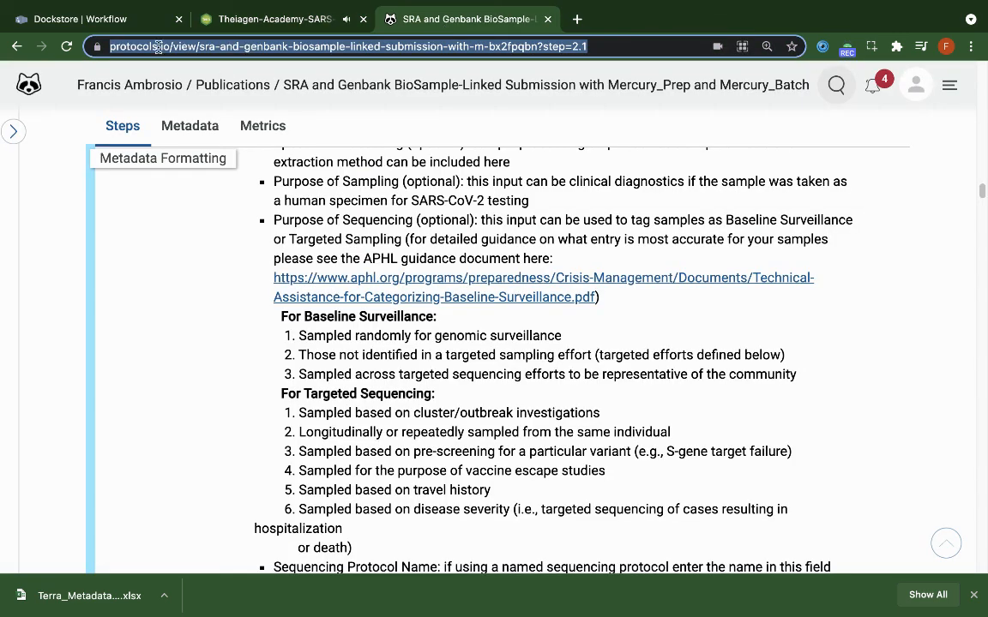
click(301, 24)
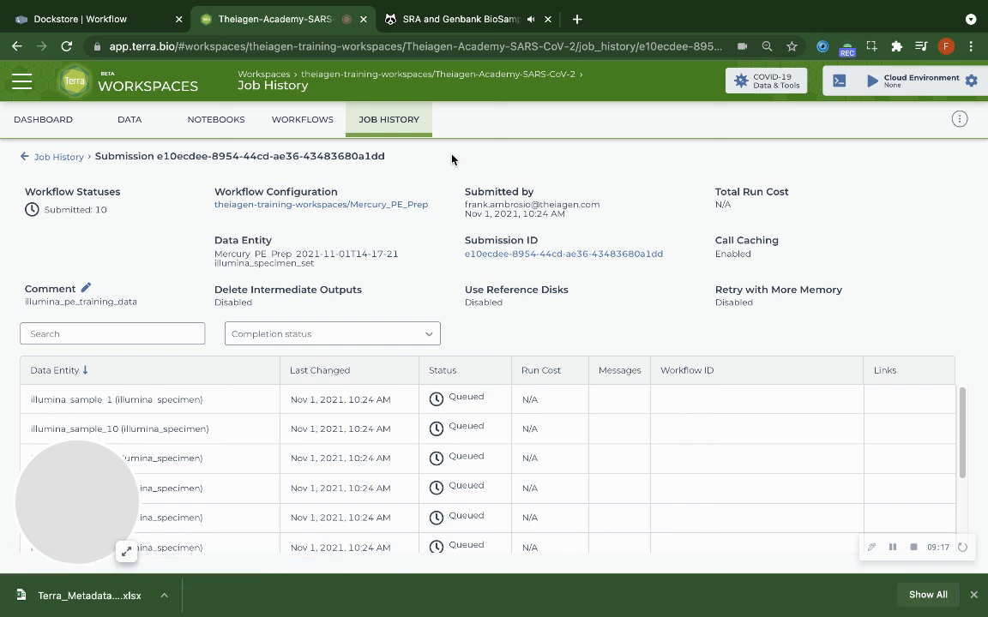